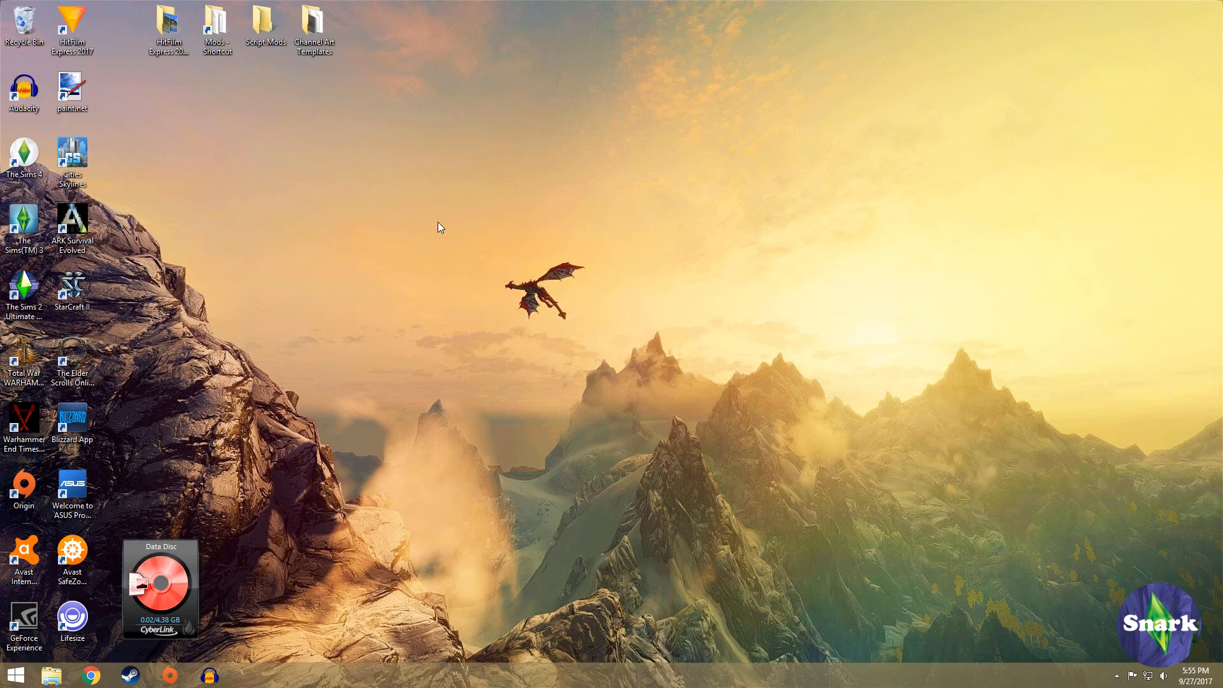
click(51, 677)
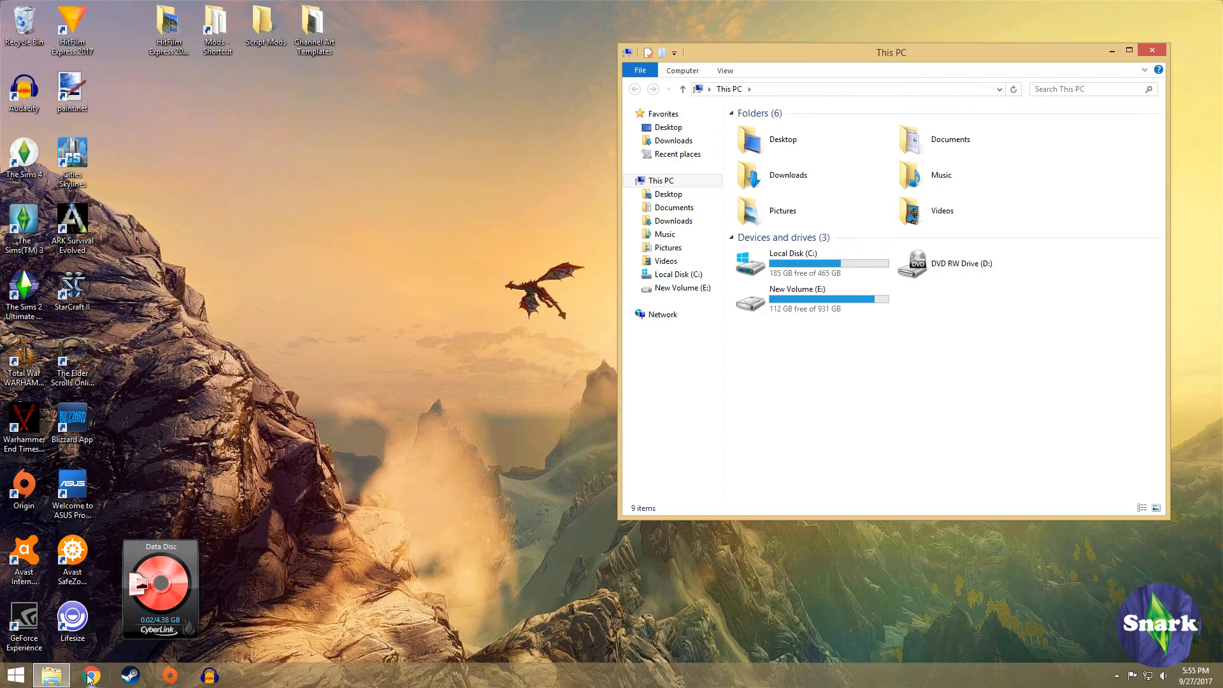
mouse_move(64, 681)
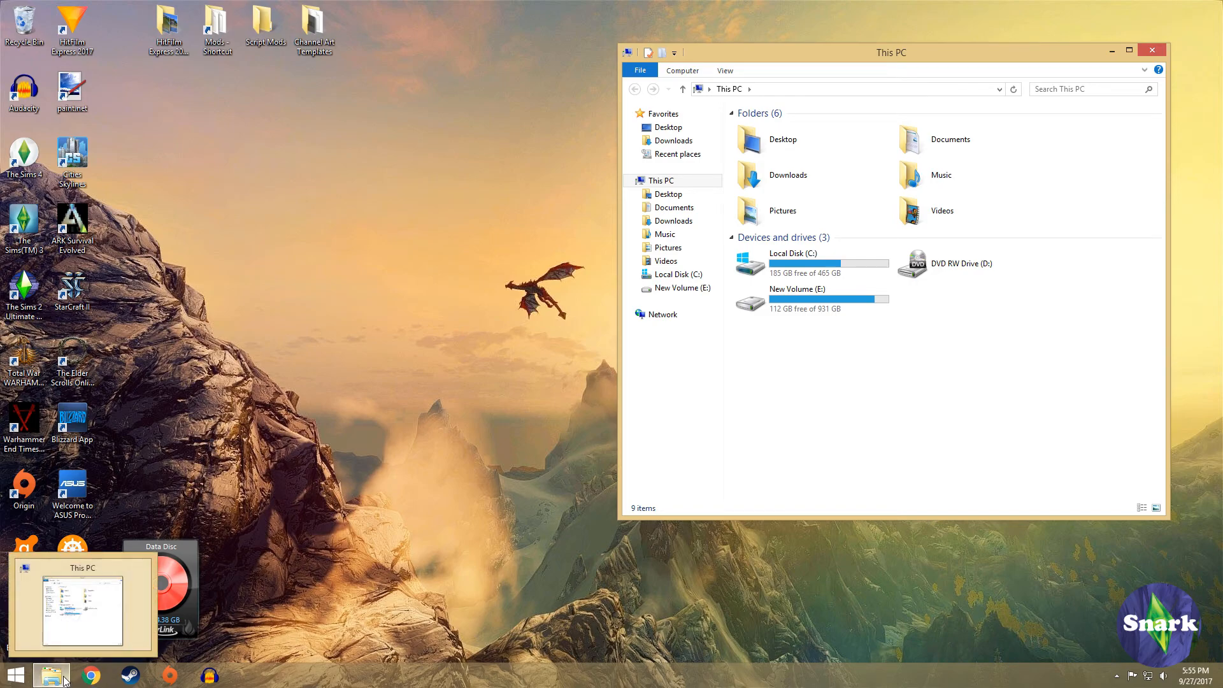
click(1164, 49)
right_click(29, 674)
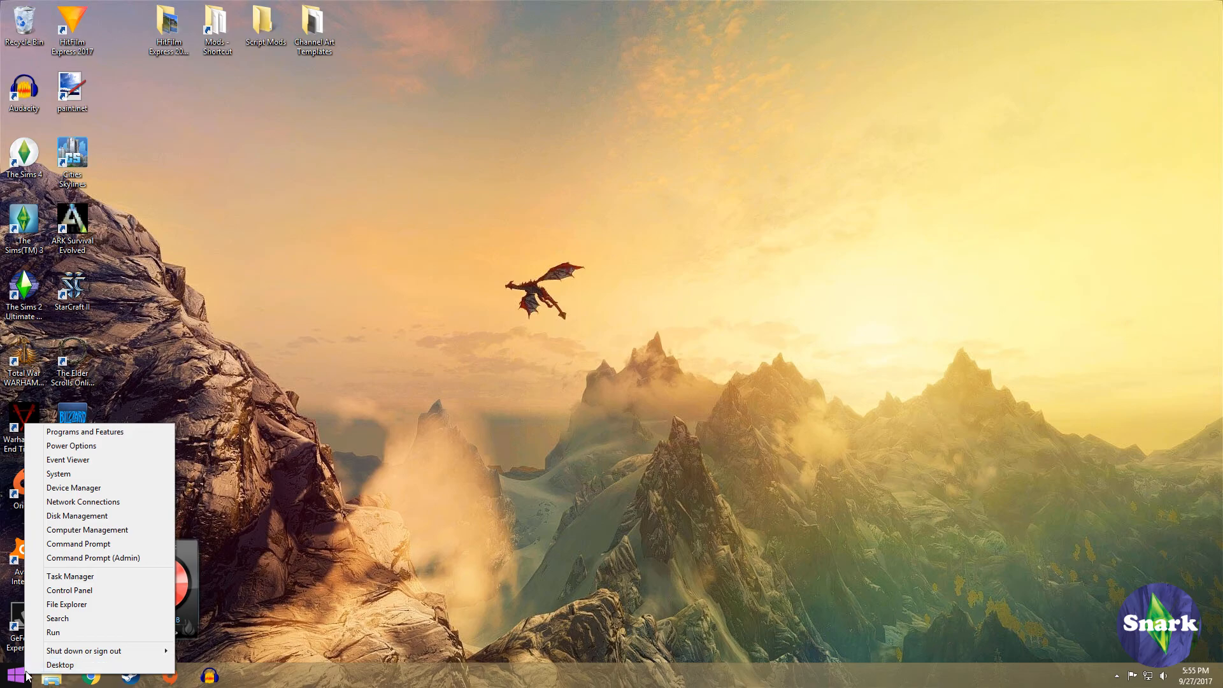
click(37, 664)
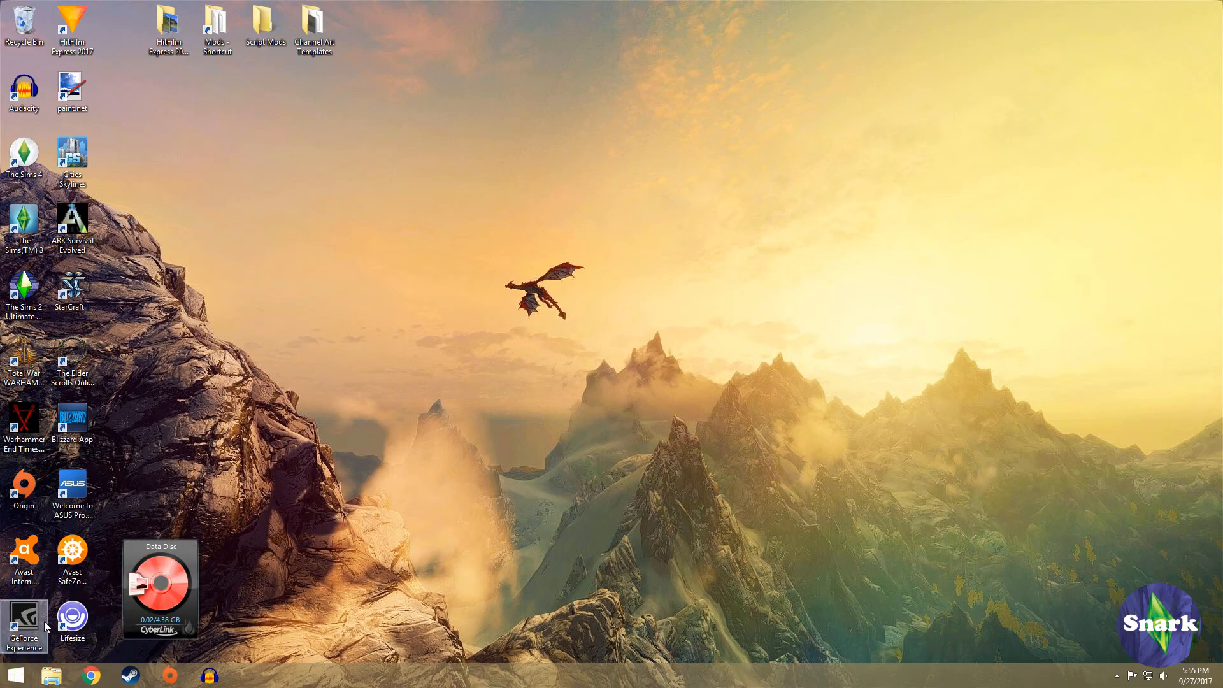
Open the Mods folder at Documents/Electronic Arts/The Sims 4 in File Explorer
click(51, 676)
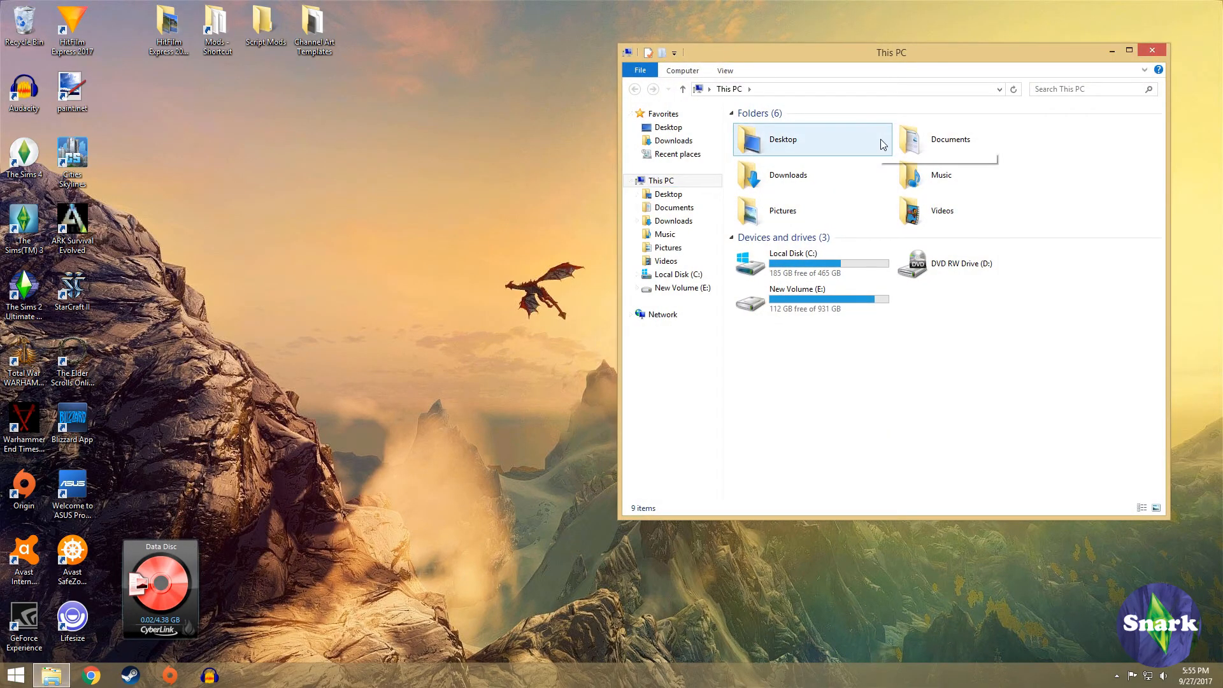
double_click(961, 145)
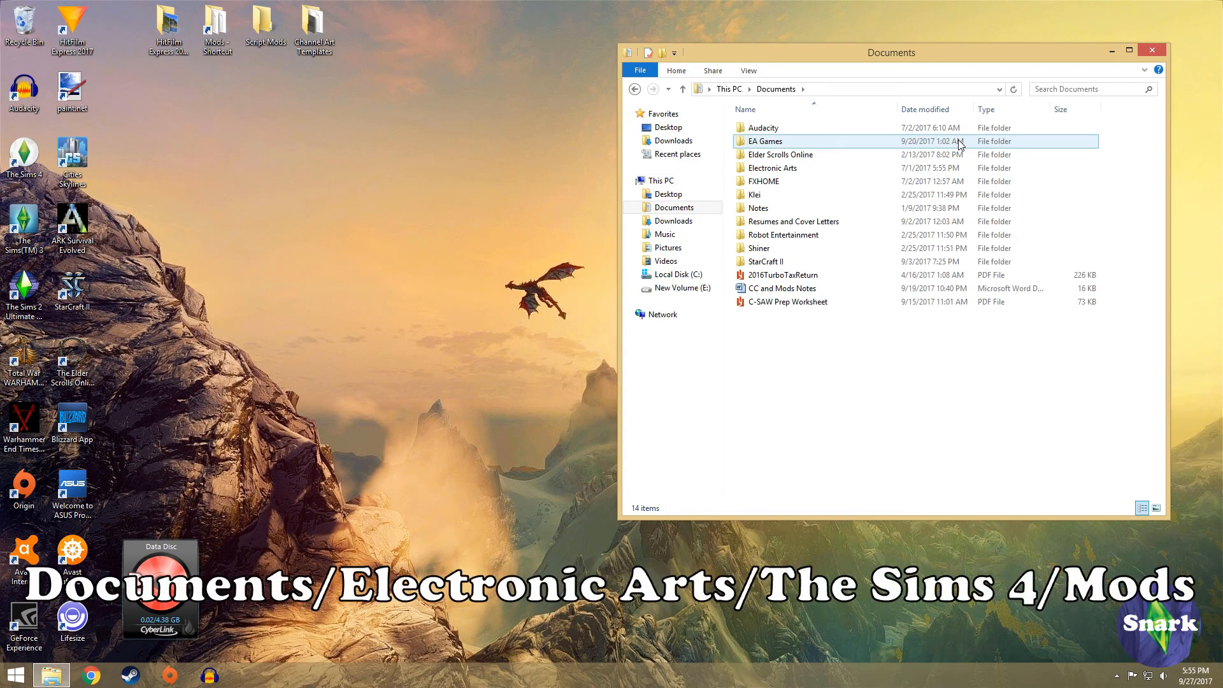
double_click(795, 171)
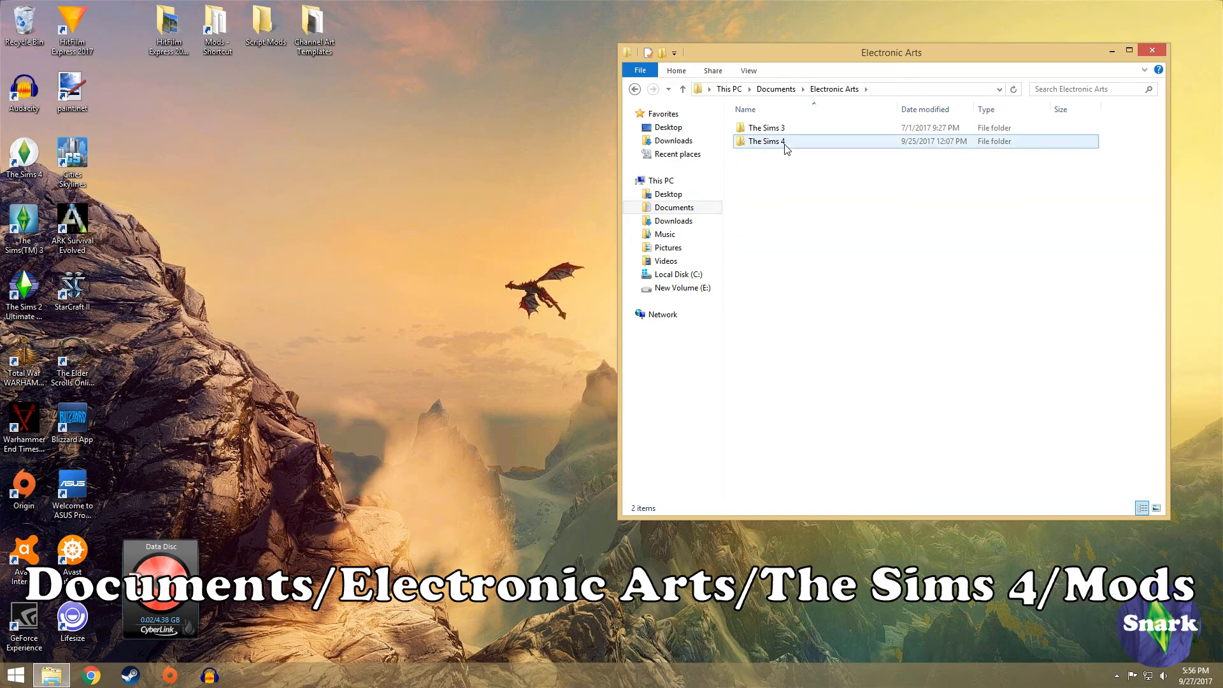
click(786, 145)
double_click(785, 143)
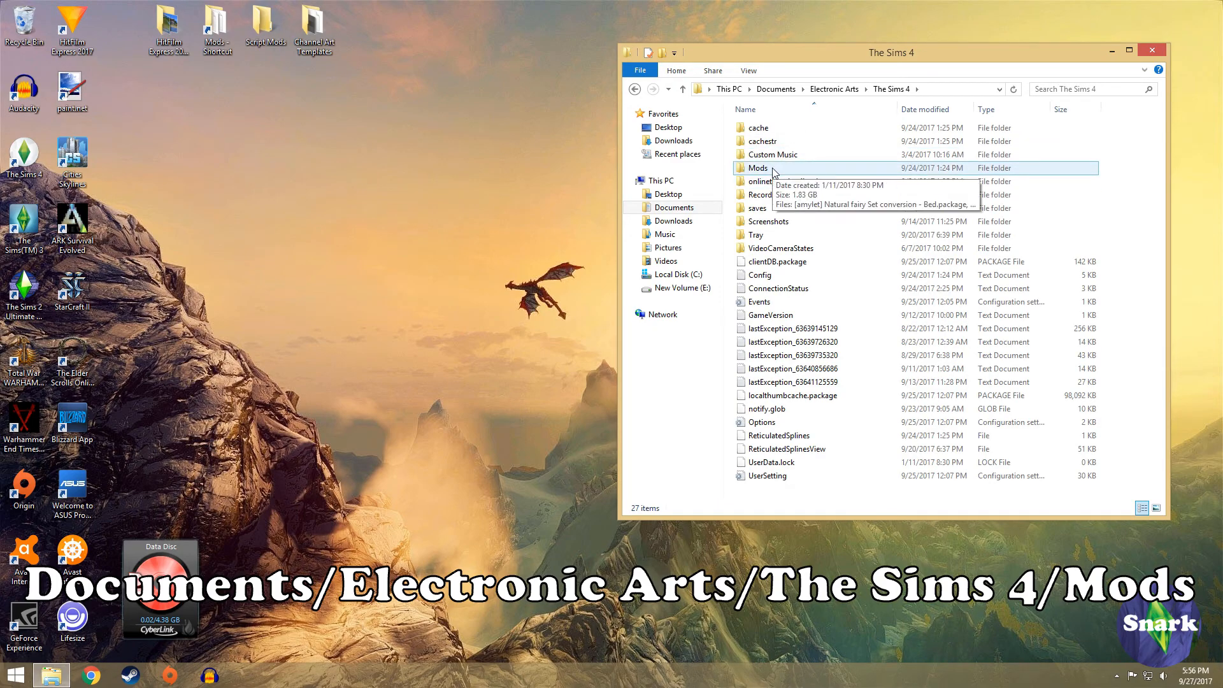
double_click(775, 168)
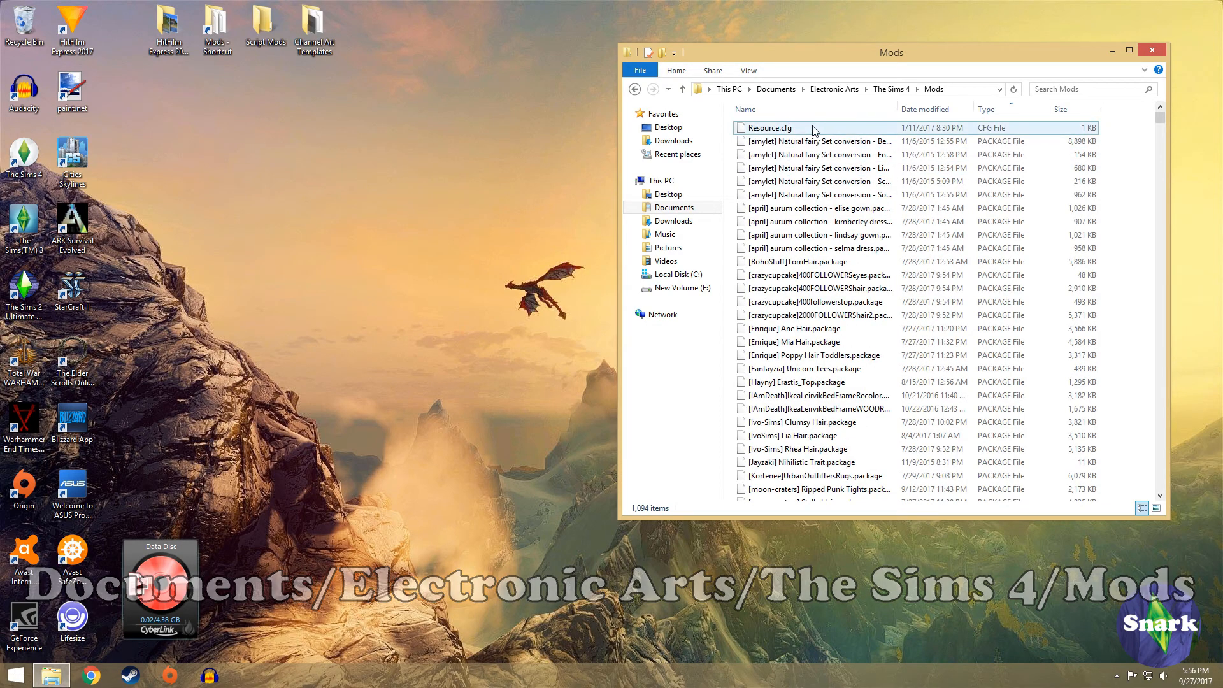
Select the Resource.cfg file in the Mods folder and close the folder window
mouse_move(1161, 119)
mouse_down()
mouse_move(1165, 491)
mouse_move(1161, 109)
mouse_up()
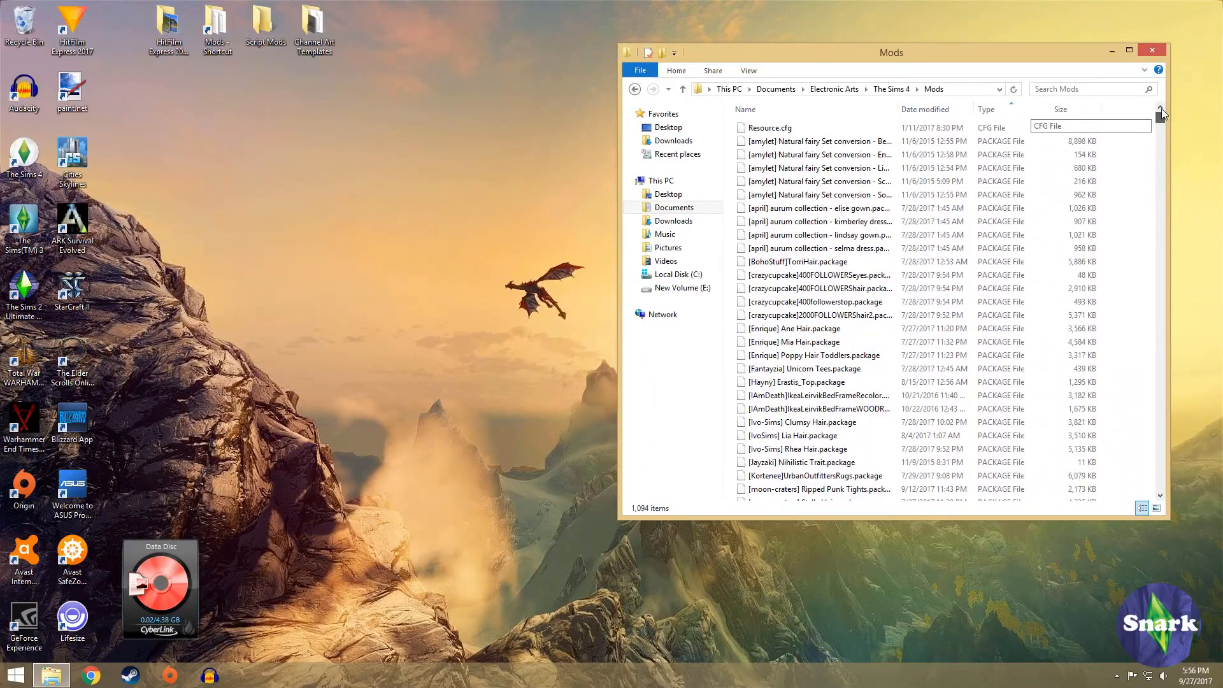
click(757, 130)
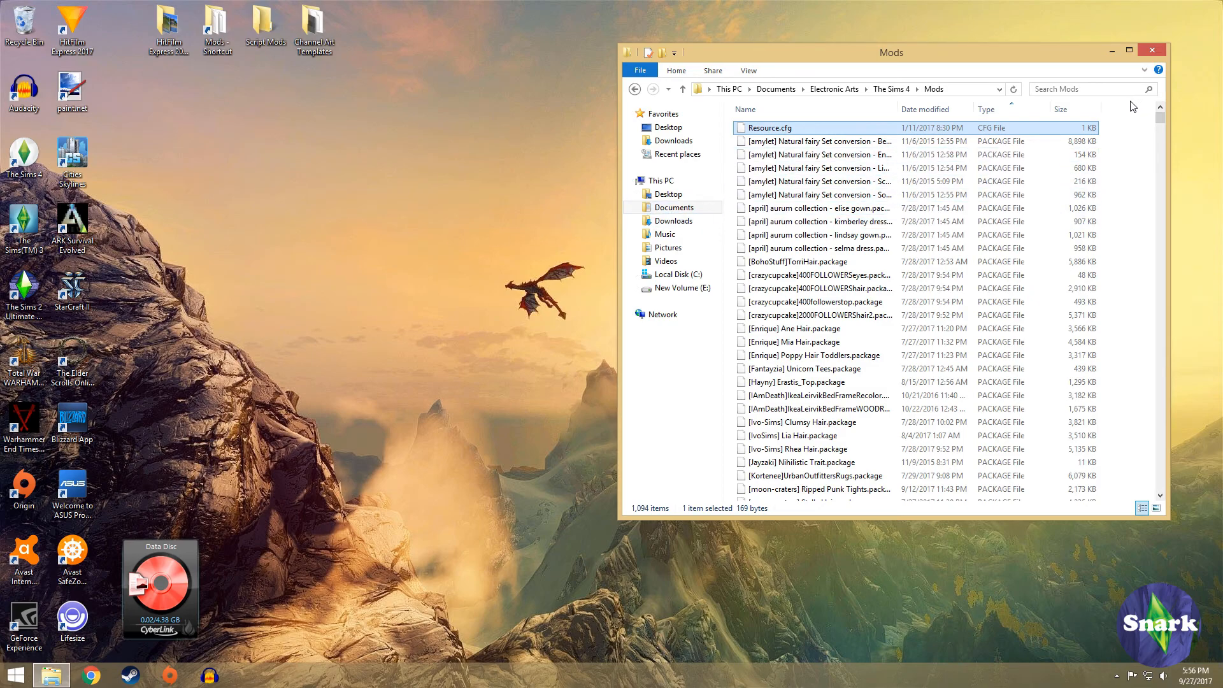
click(1154, 51)
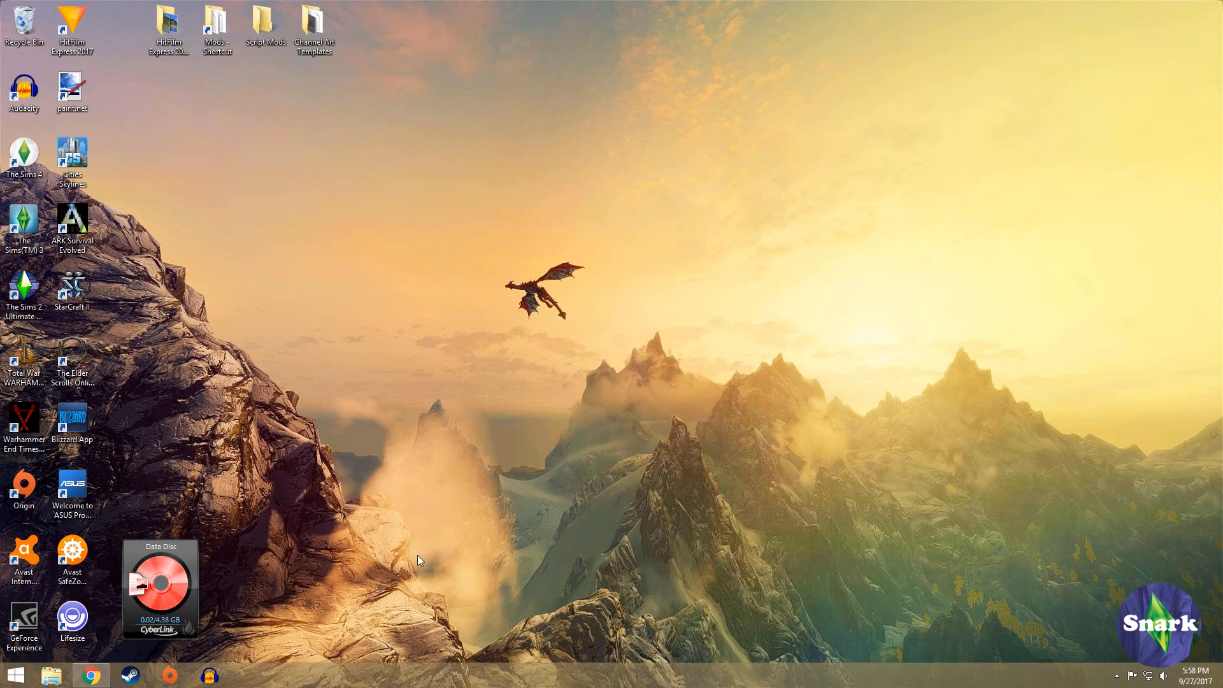
Switch to Chrome and look through The Sims Resource home page, including its featured creations, news and archives
click(91, 675)
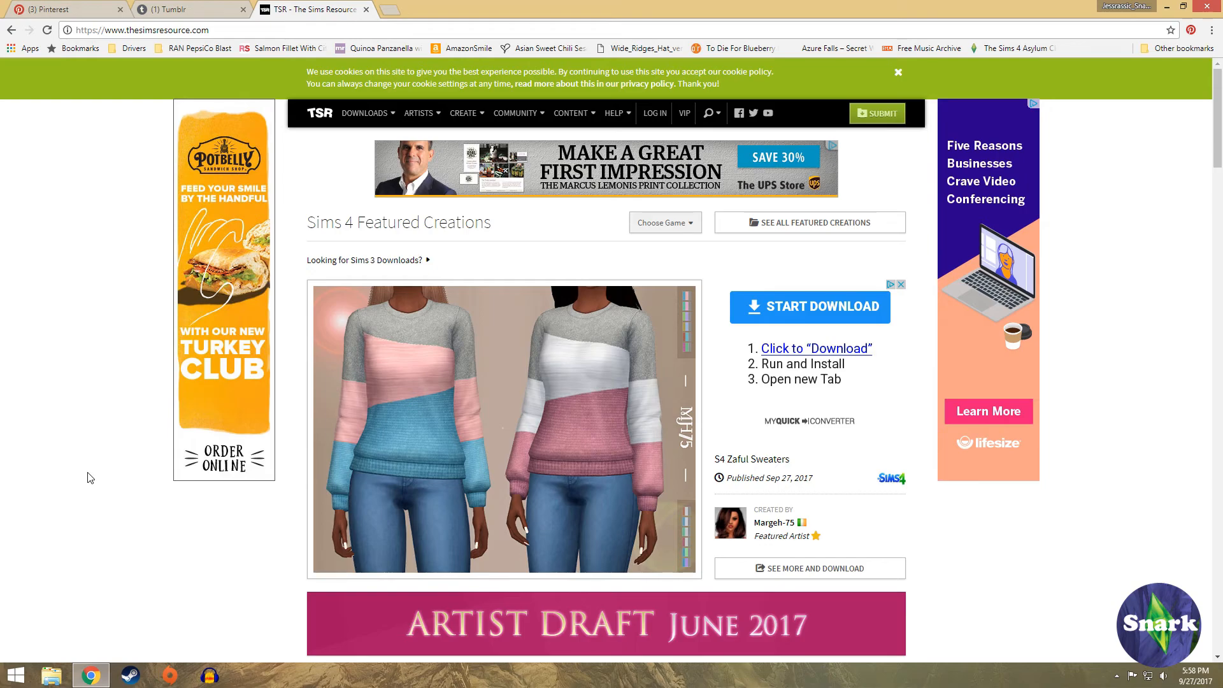
scroll(90, 478, down, 2)
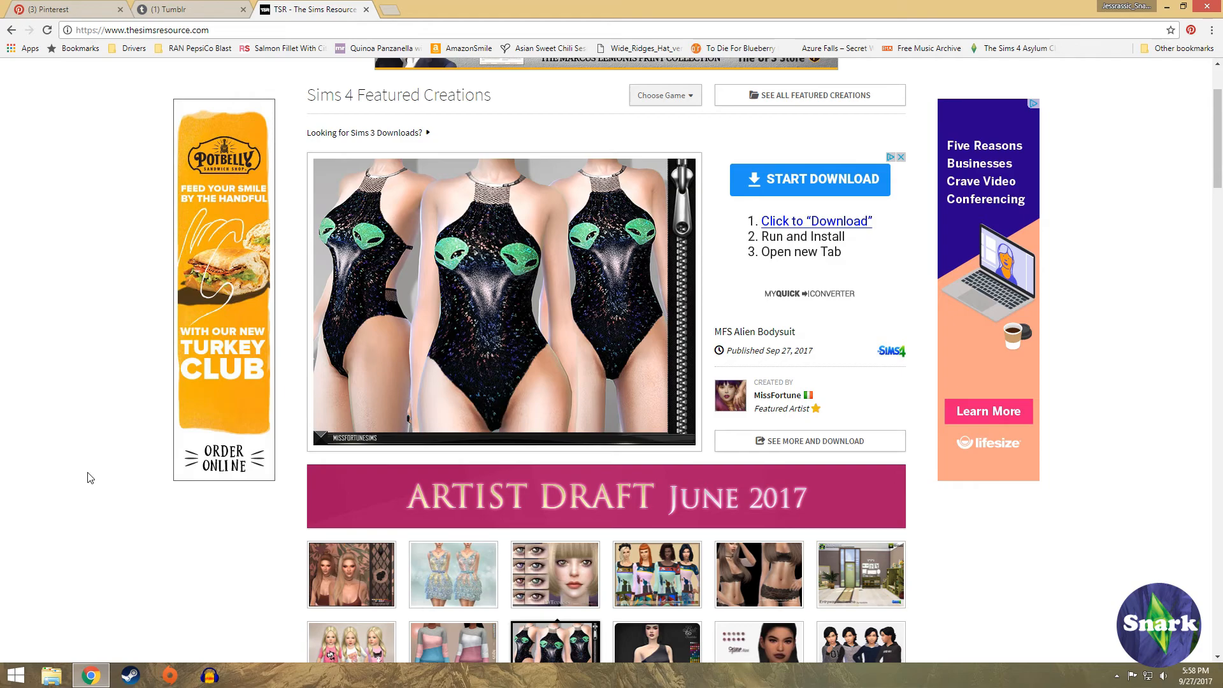
scroll(90, 478, down, 3)
scroll(90, 478, up, 4)
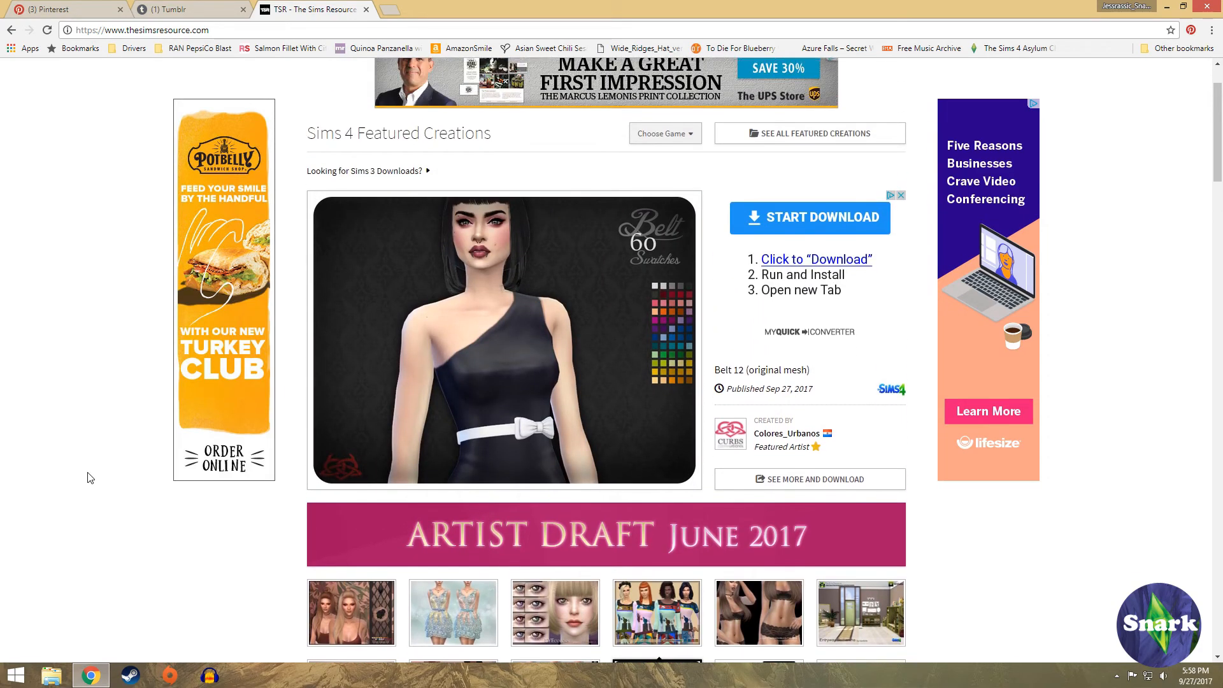
scroll(91, 478, up, 2)
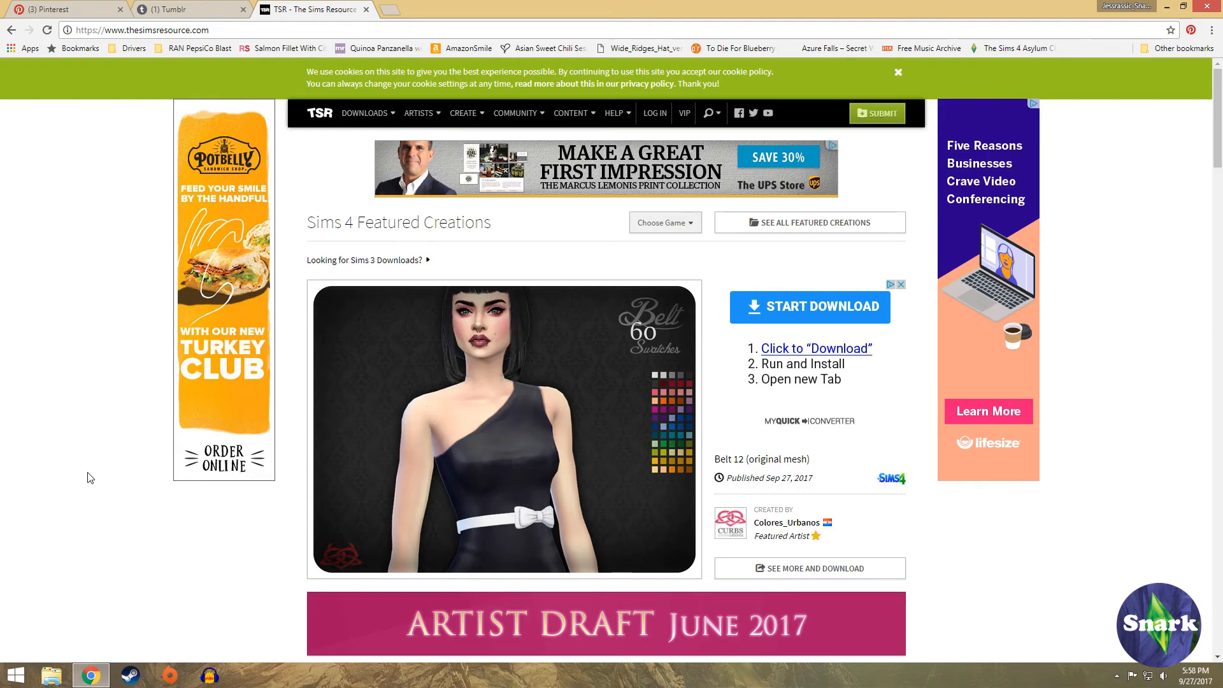
scroll(90, 478, down, 2)
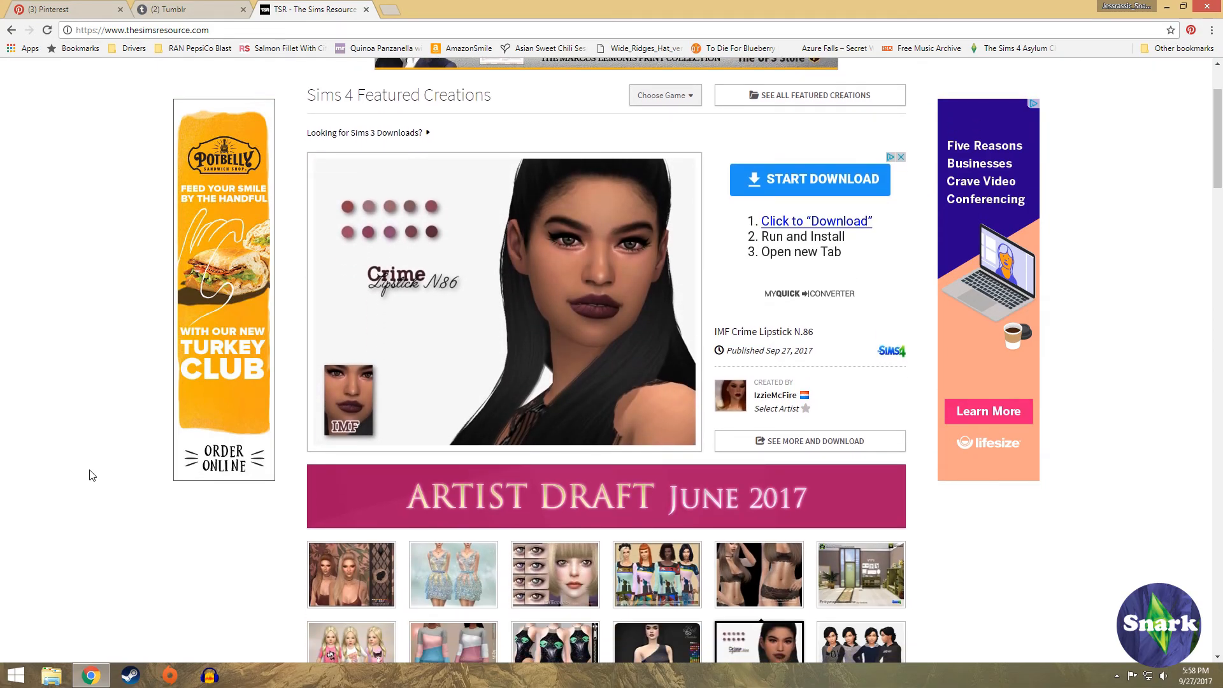
scroll(91, 475, down, 4)
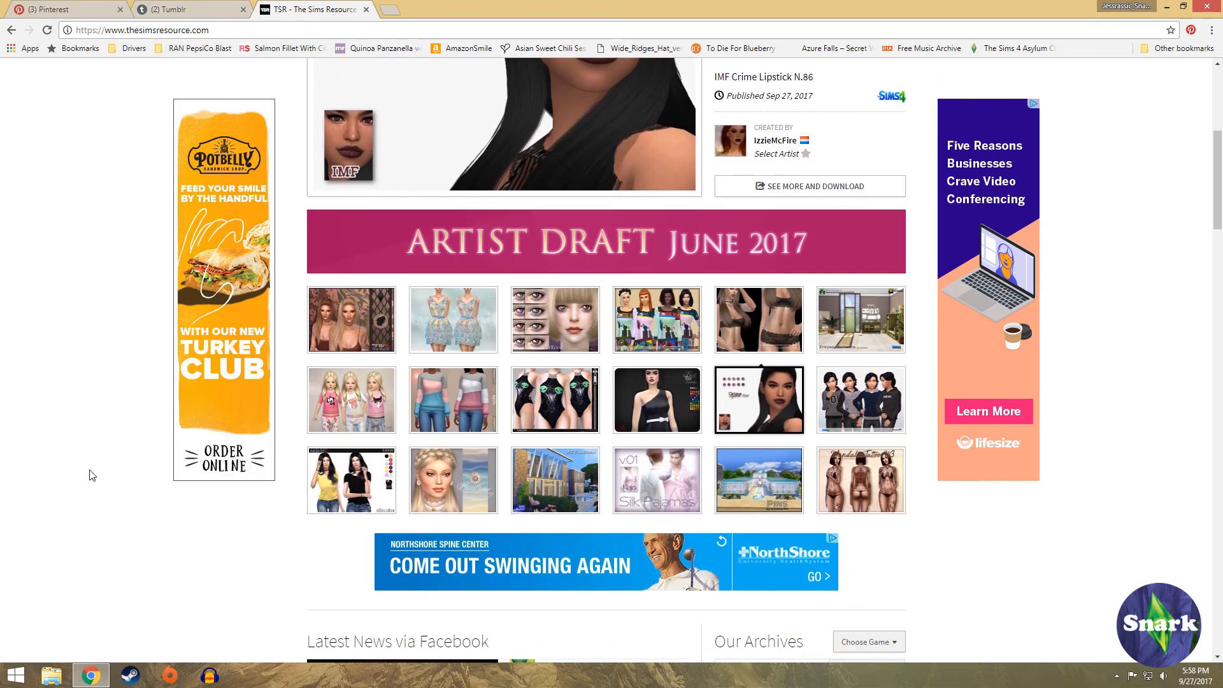
scroll(86, 477, down, 3)
scroll(80, 478, down, 7)
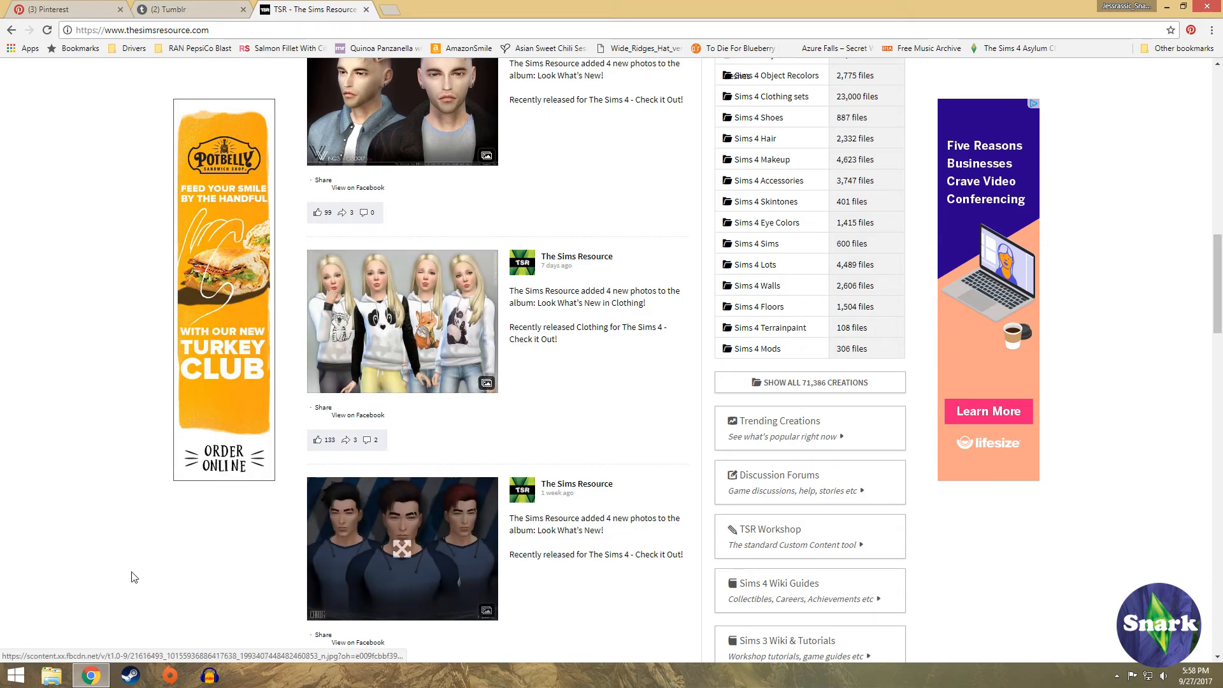
scroll(131, 576, down, 5)
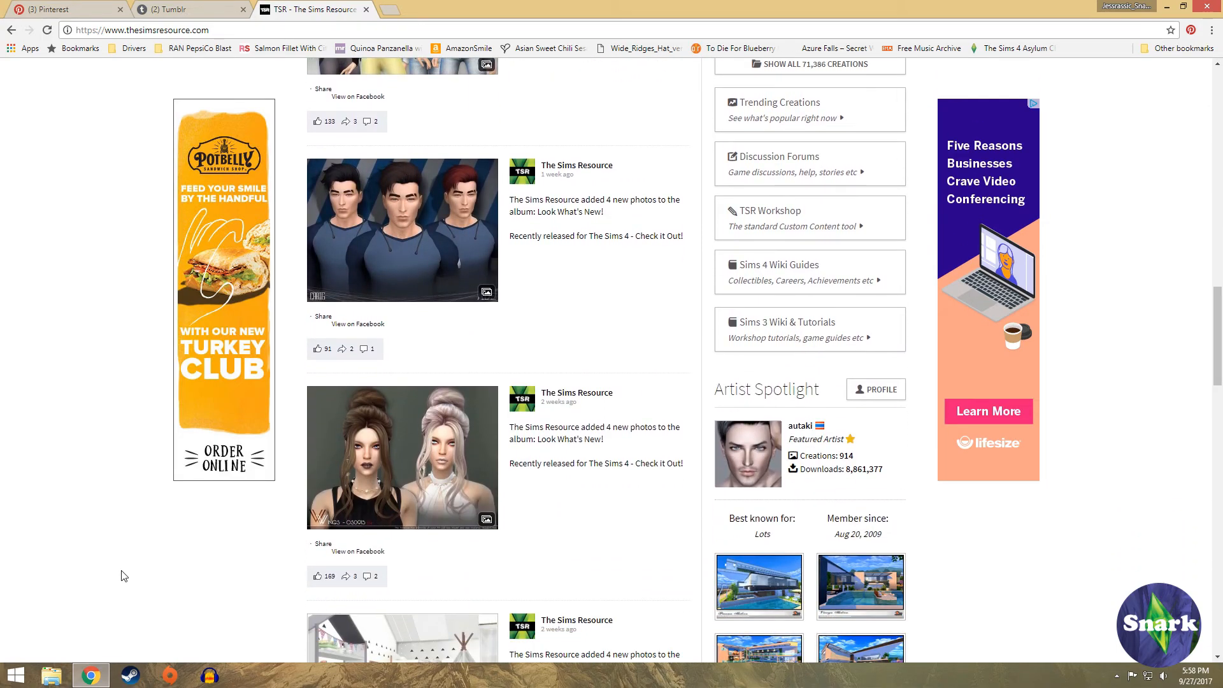
scroll(124, 577, down, 5)
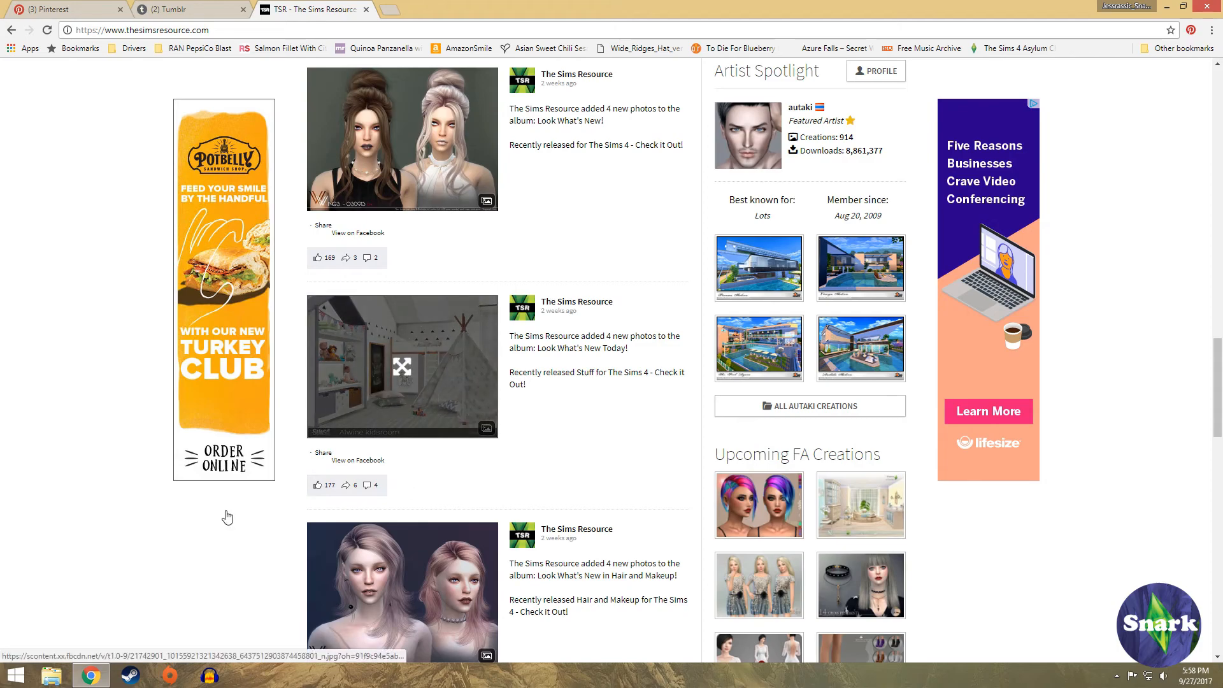
scroll(114, 546, up, 15)
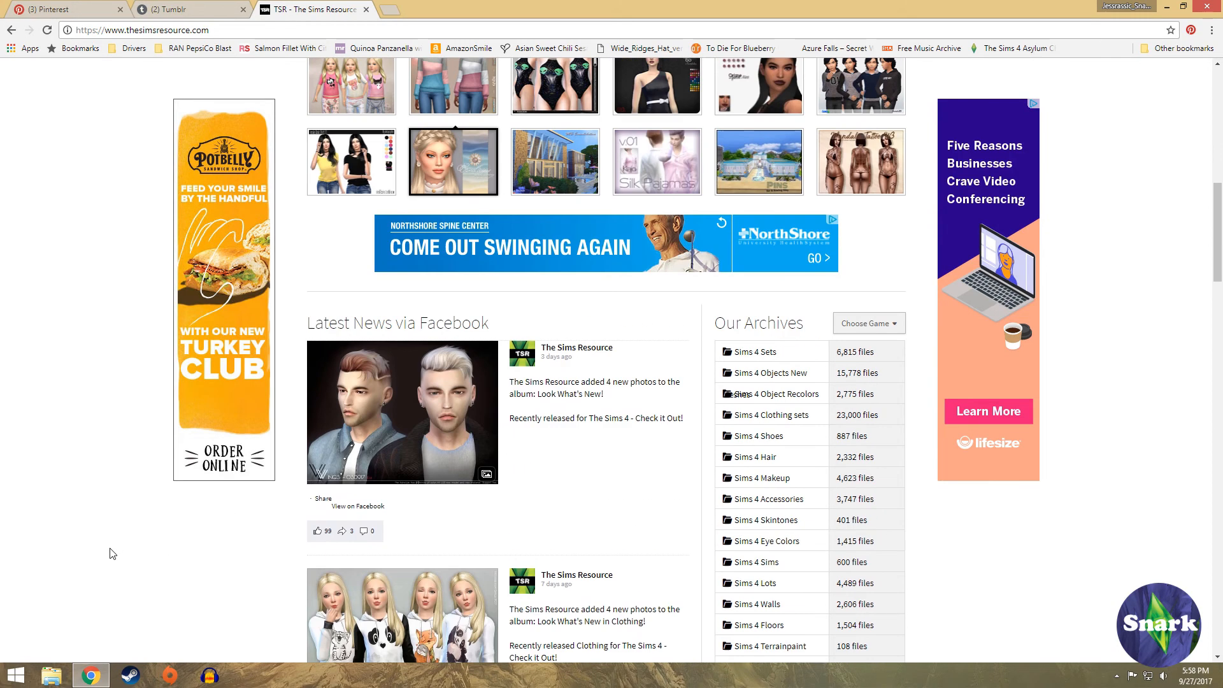
scroll(111, 553, up, 11)
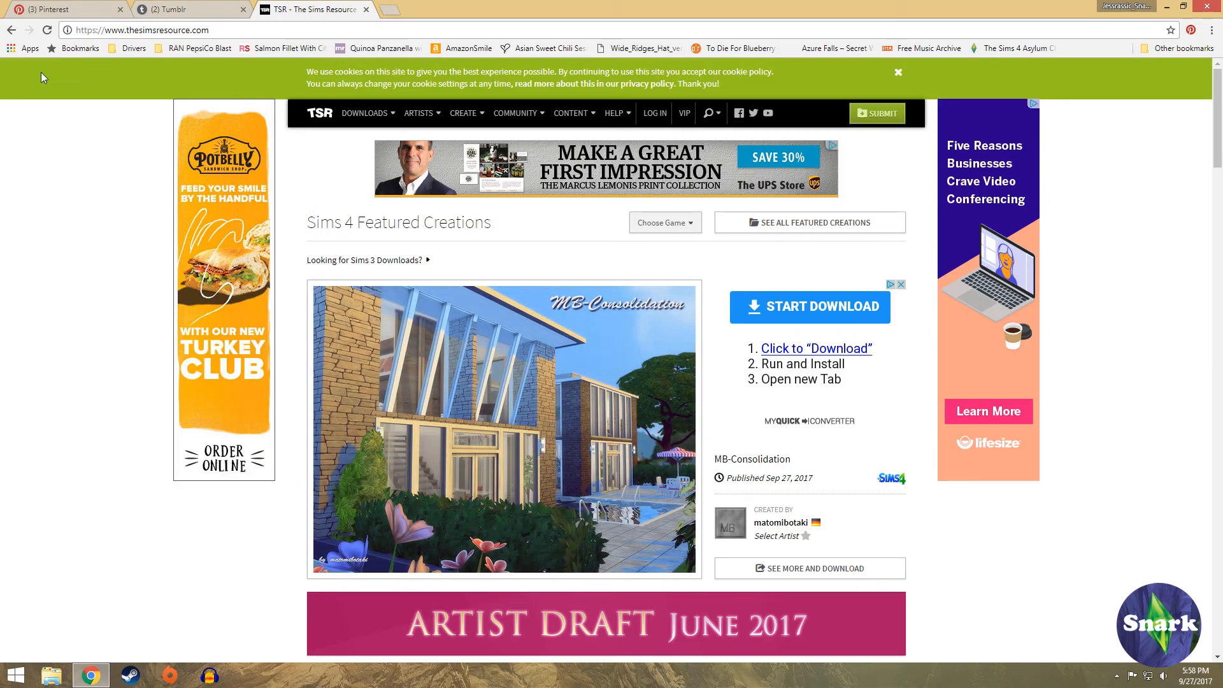
Search Pinterest for "sims 4 cc" and look through the resulting pins
click(66, 8)
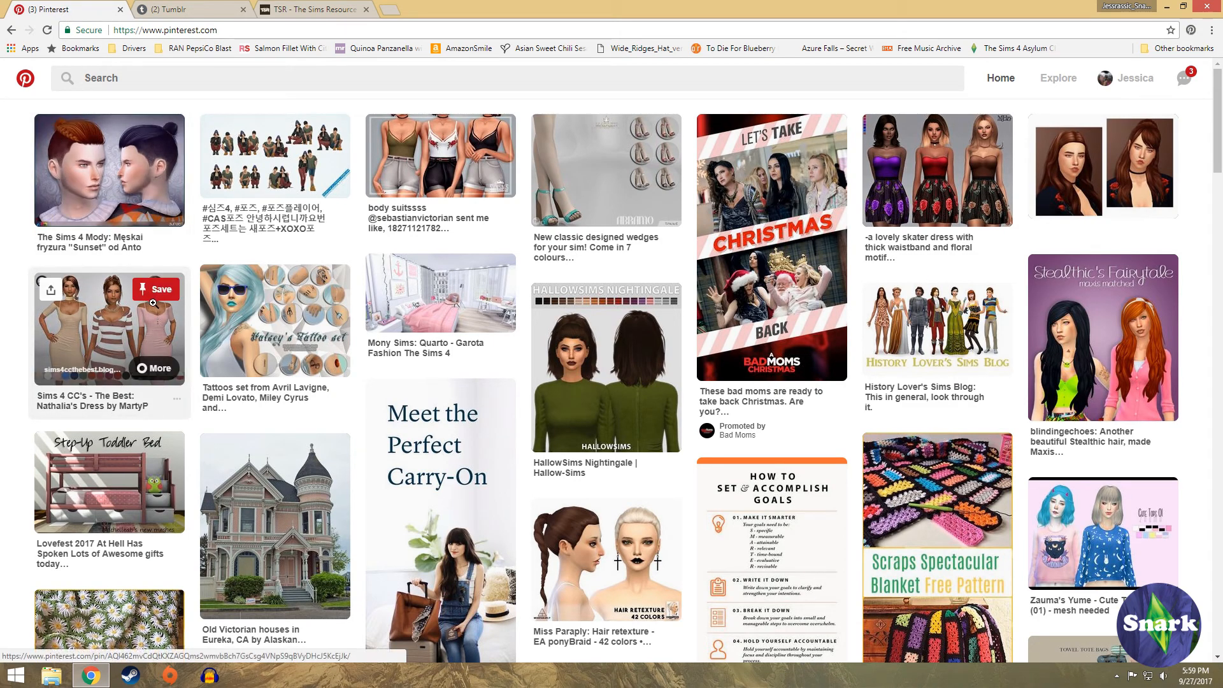
mouse_move(222, 361)
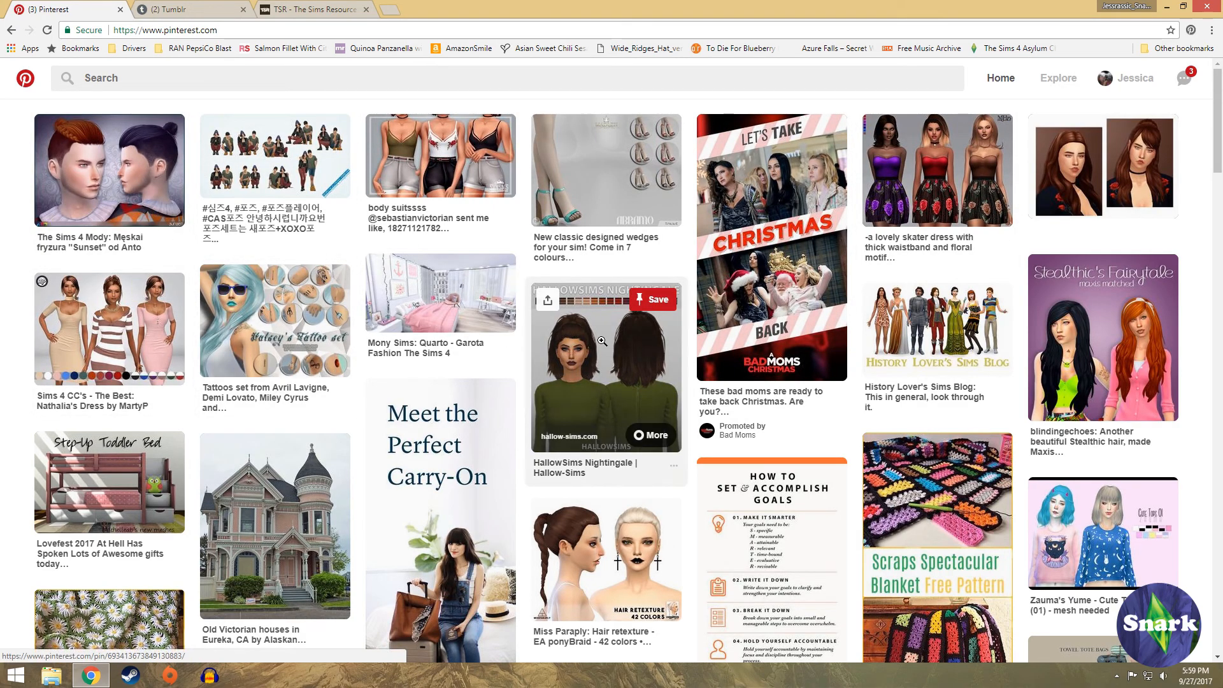
click(172, 73)
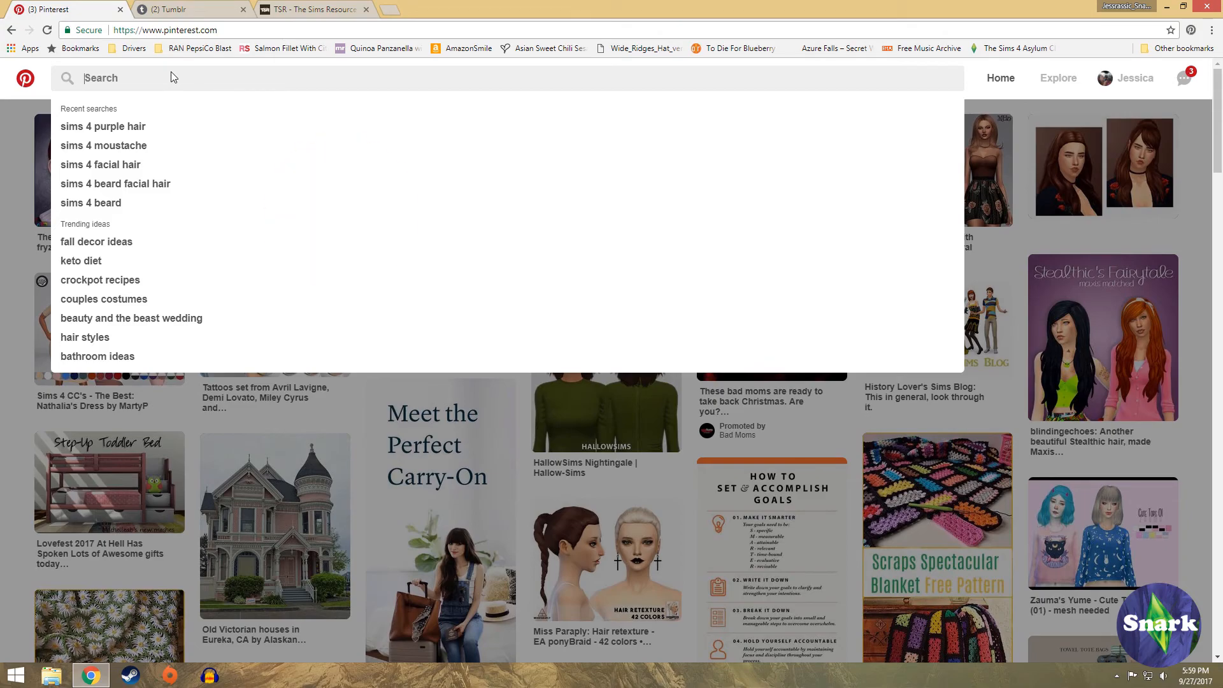
text(sims 4 )
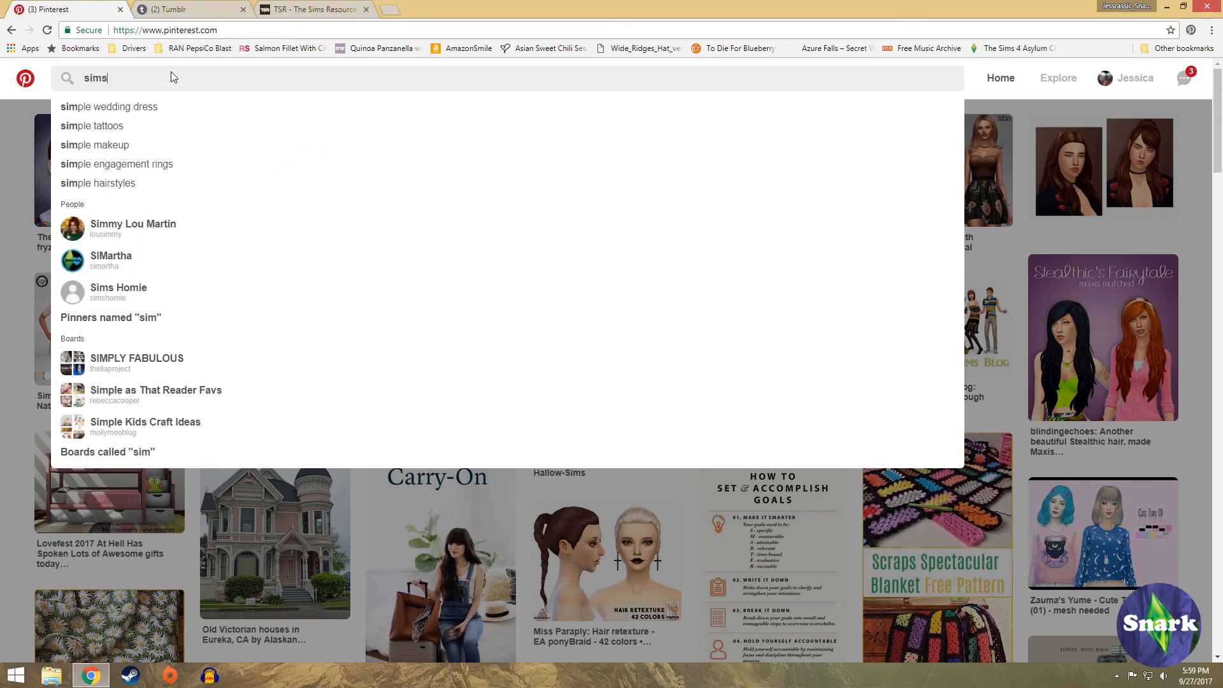
text(cc)
key(Return)
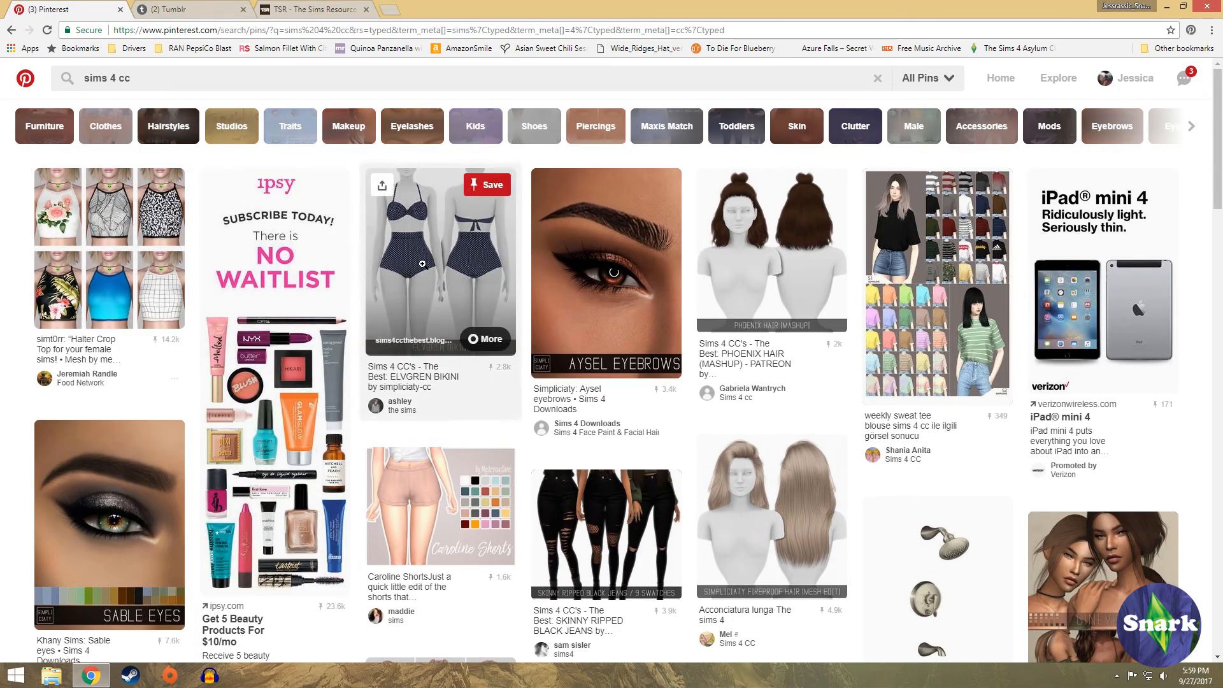
scroll(459, 267, down, 3)
scroll(615, 426, down, 2)
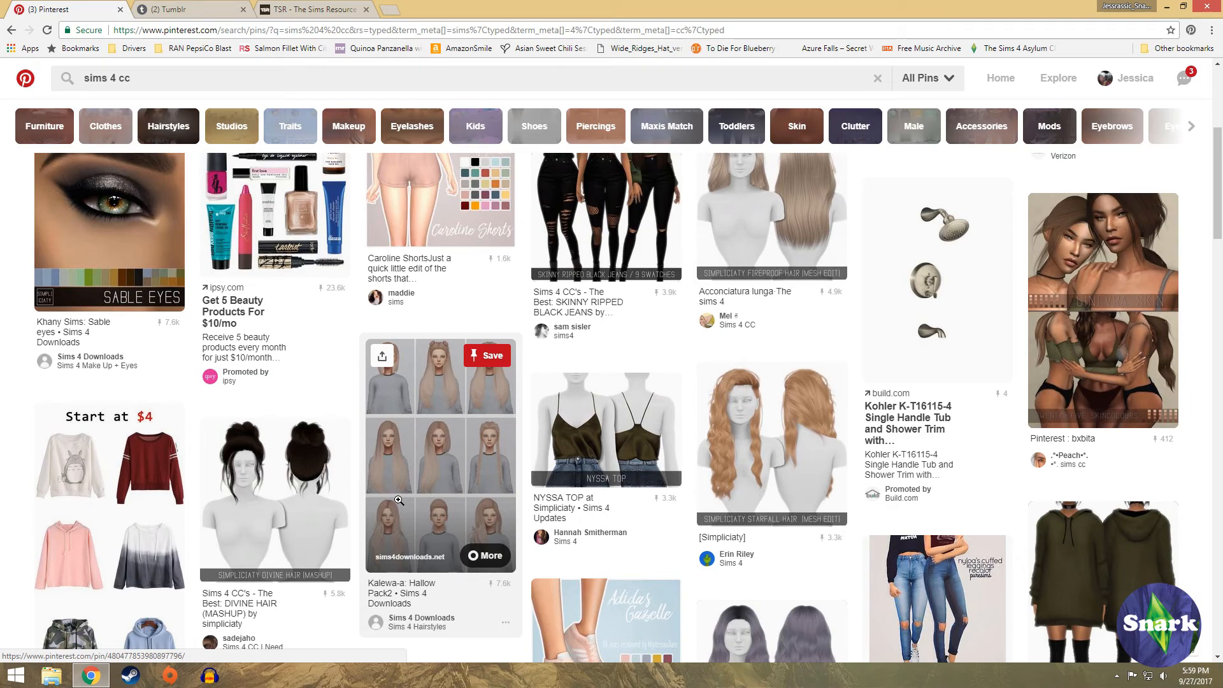
scroll(915, 490, down, 3)
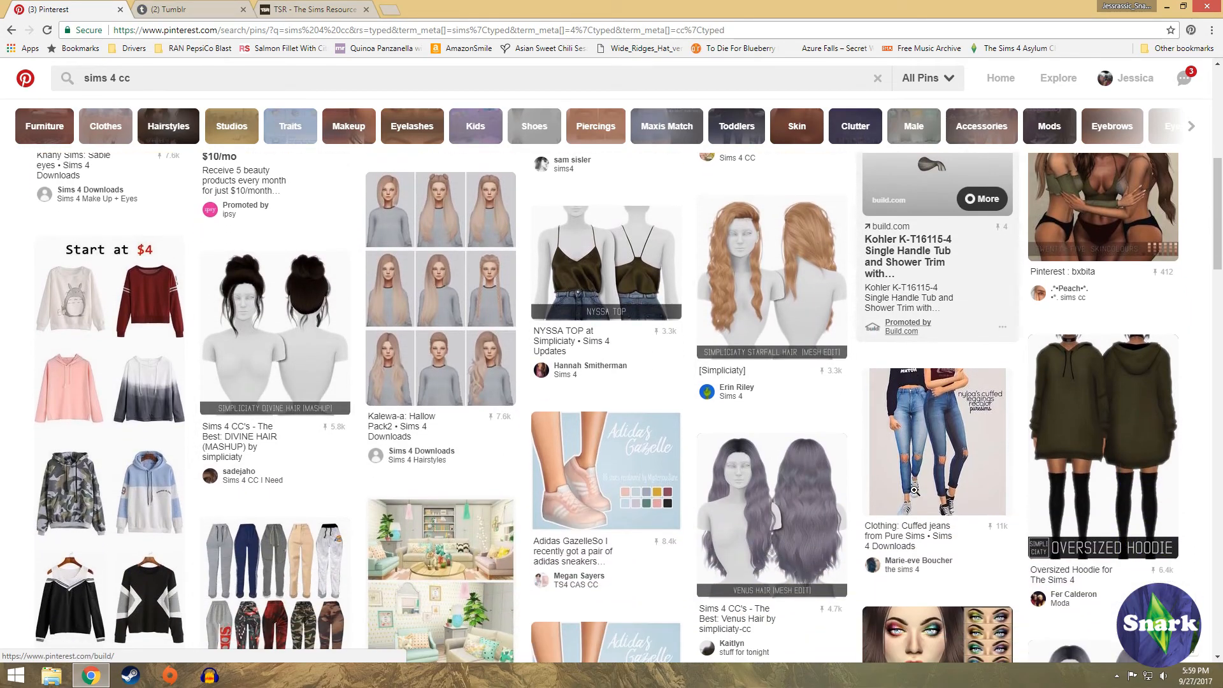
scroll(606, 262, down, 3)
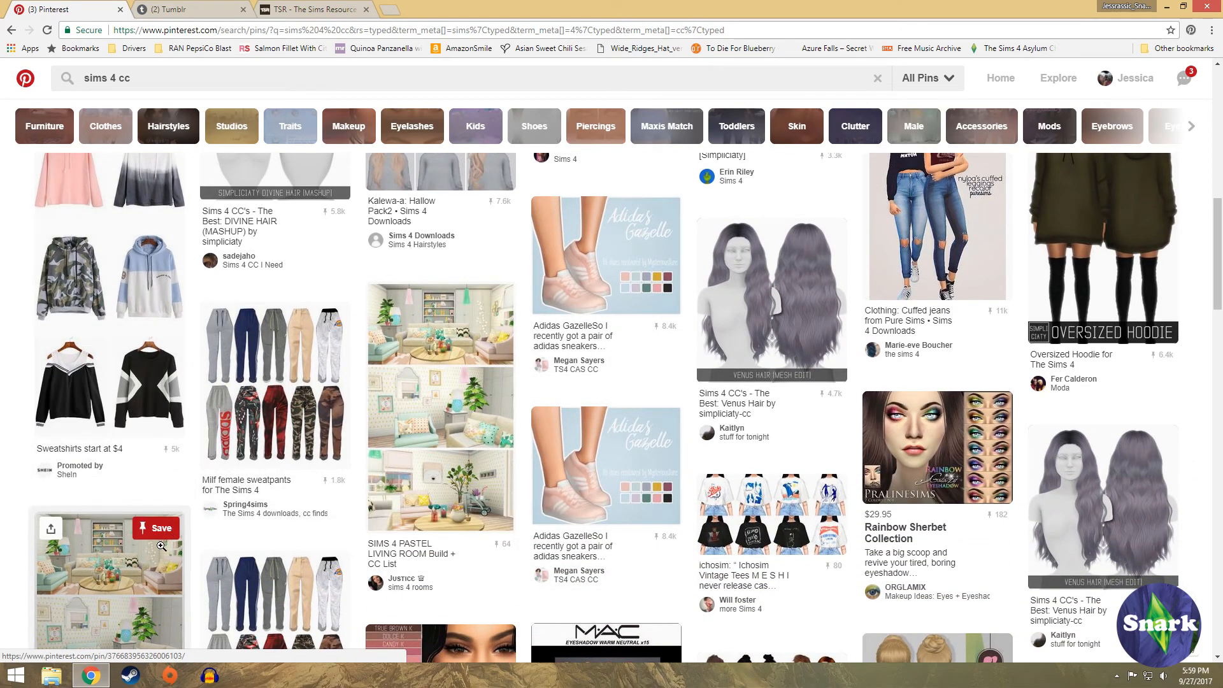
scroll(164, 548, down, 2)
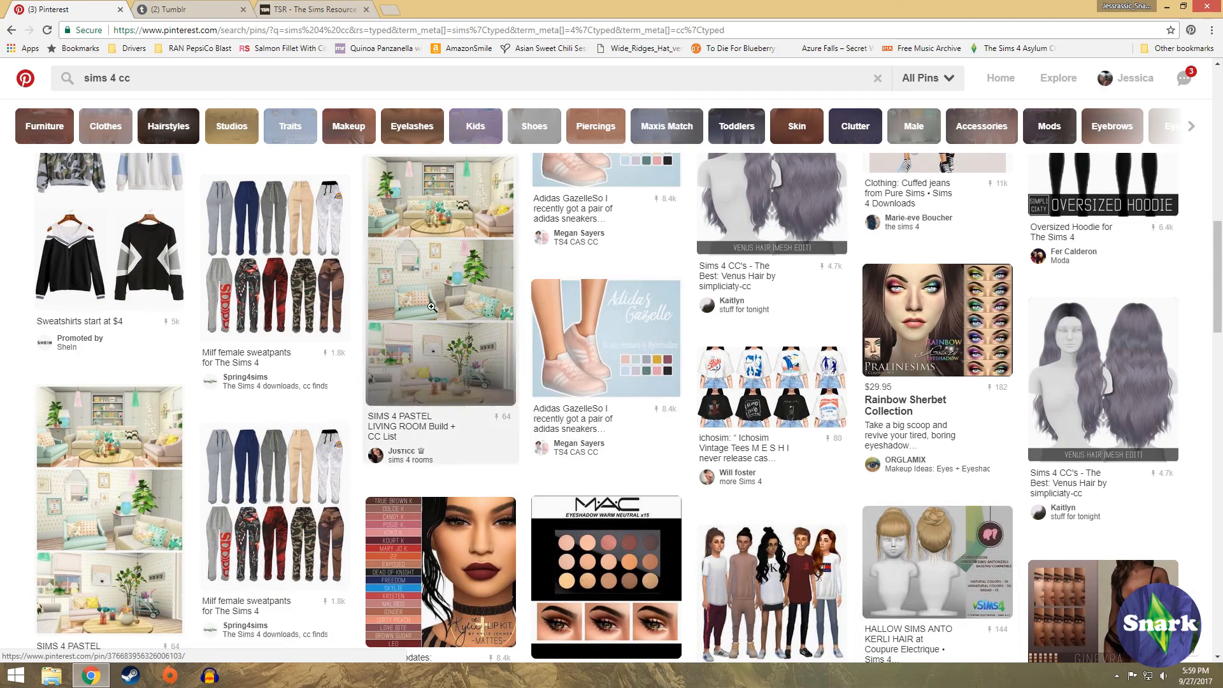
Change the Pinterest search to "sims 4 mods" and look through the resulting pins
click(204, 71)
key(BackSpace)
key(BackSpace)
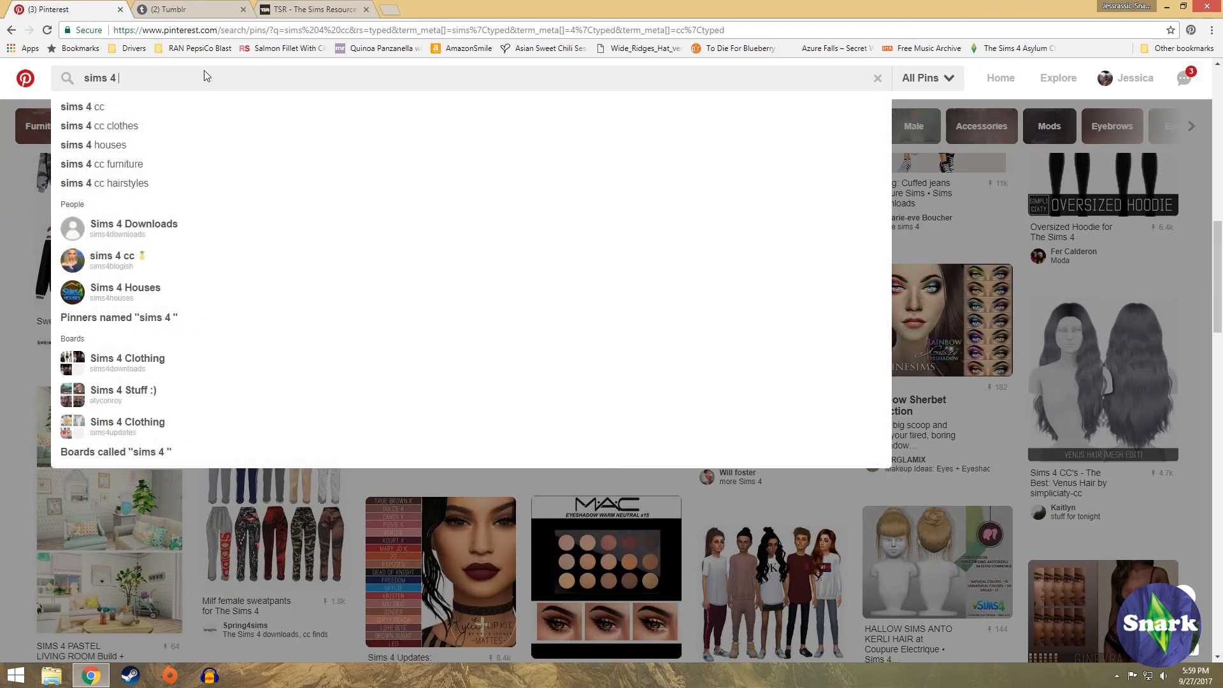
text(mods)
key(Return)
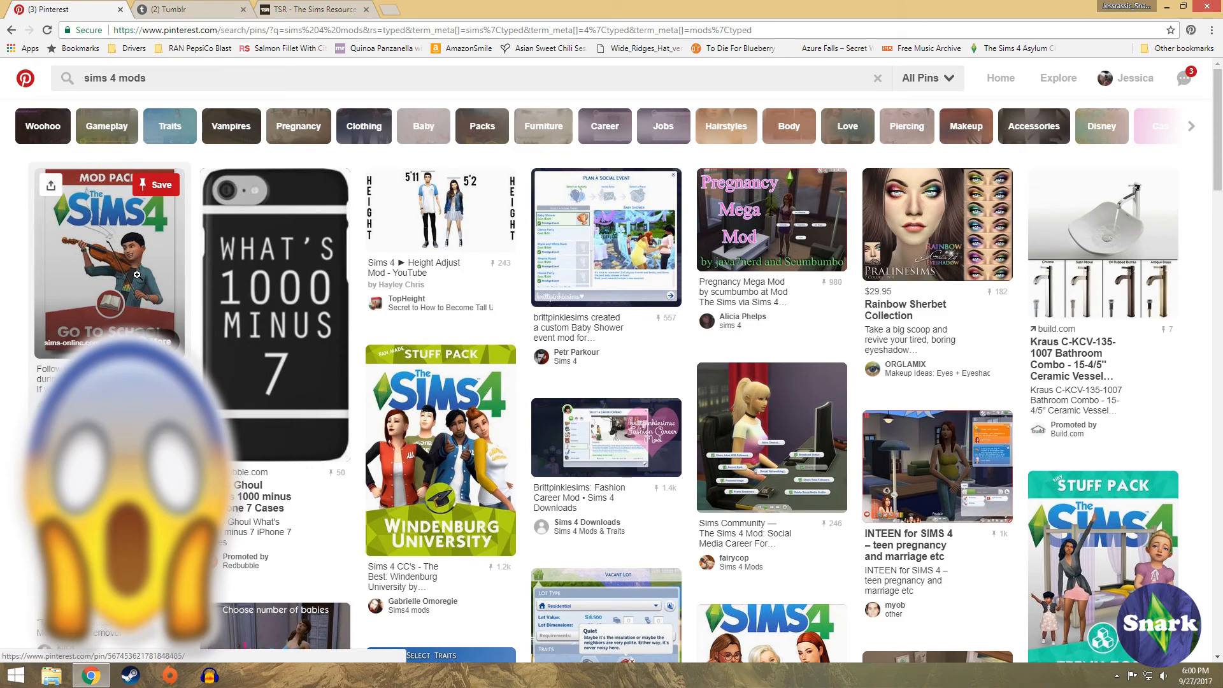
scroll(1104, 491, down, 7)
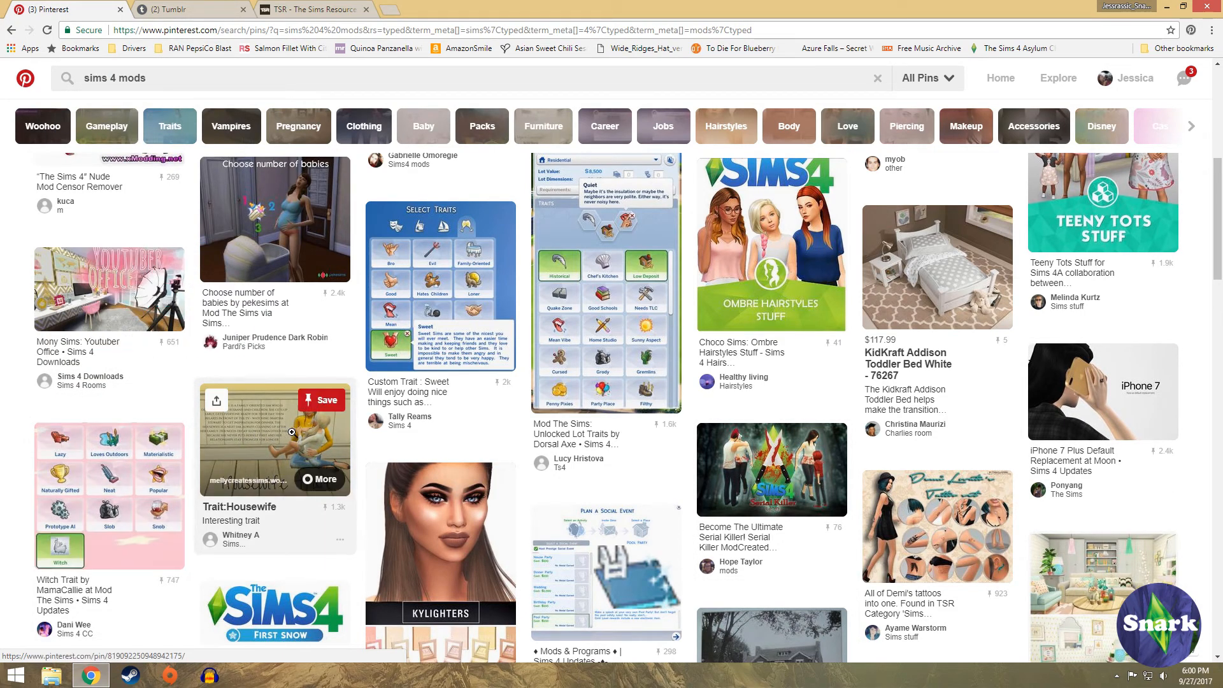
Continue looking through the Pinterest pins for "sims 4 mods", such as traits, aspirations and gameplay mods
scroll(583, 372, down, 2)
scroll(583, 372, down, 4)
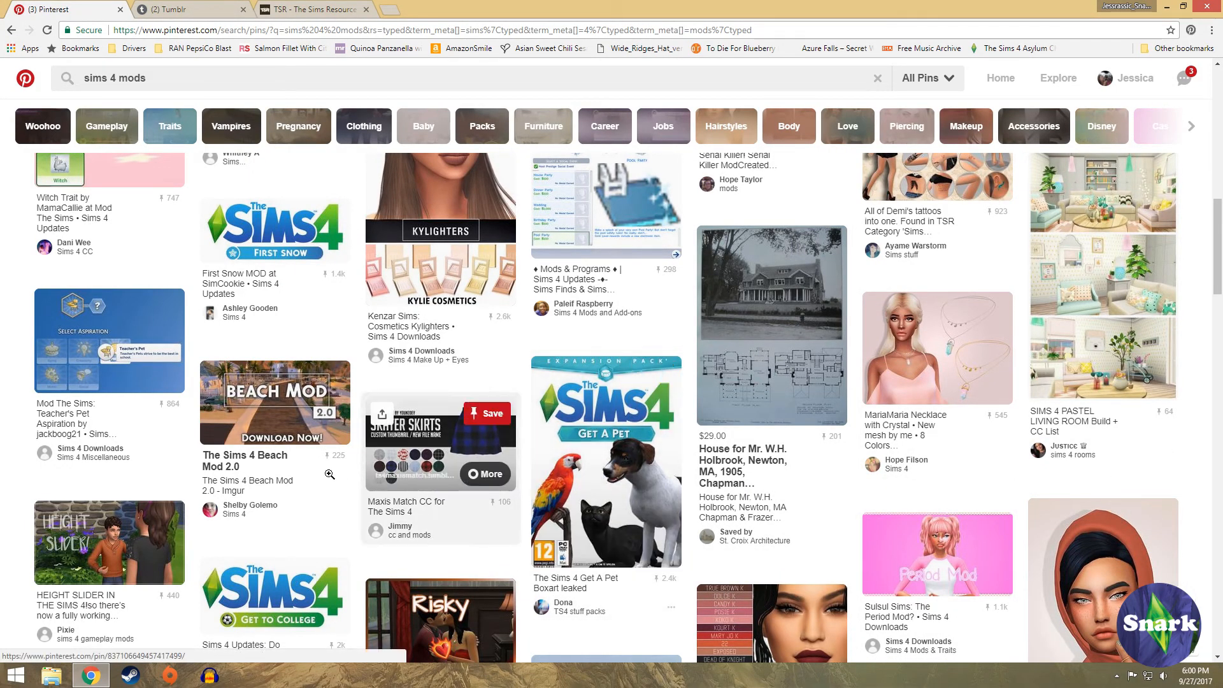
scroll(279, 442, up, 2)
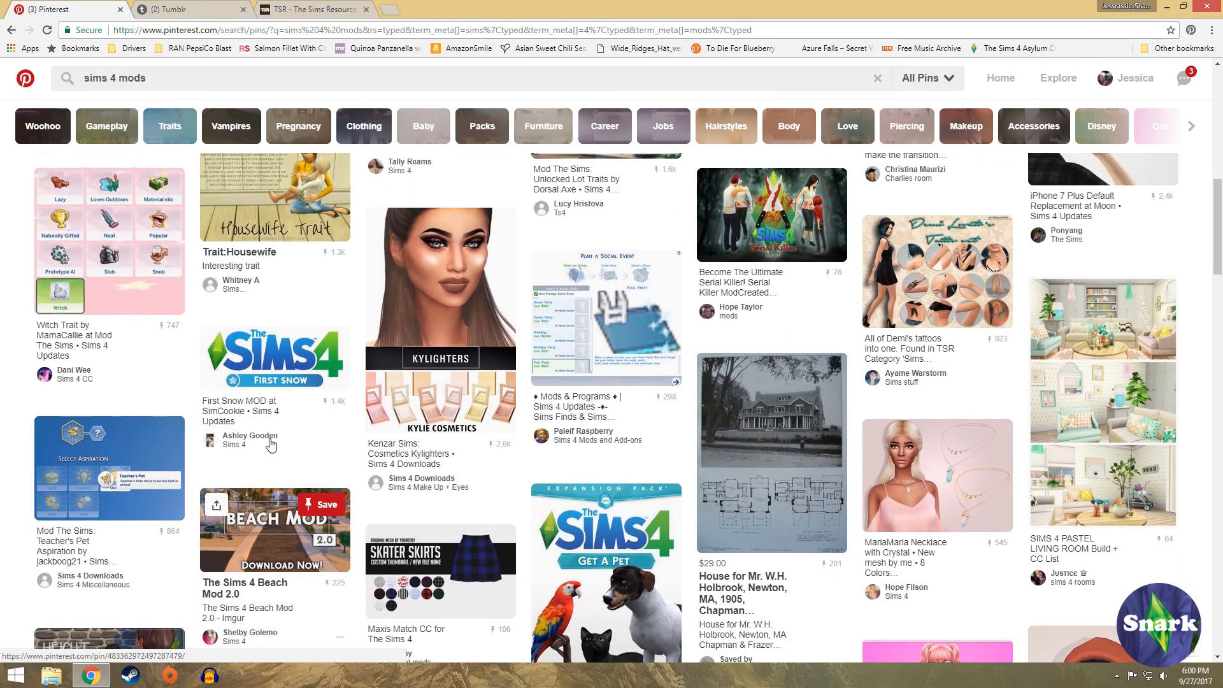
Switch to Tumblr, dismiss the search suggestions and look through the posts on the dashboard
click(182, 10)
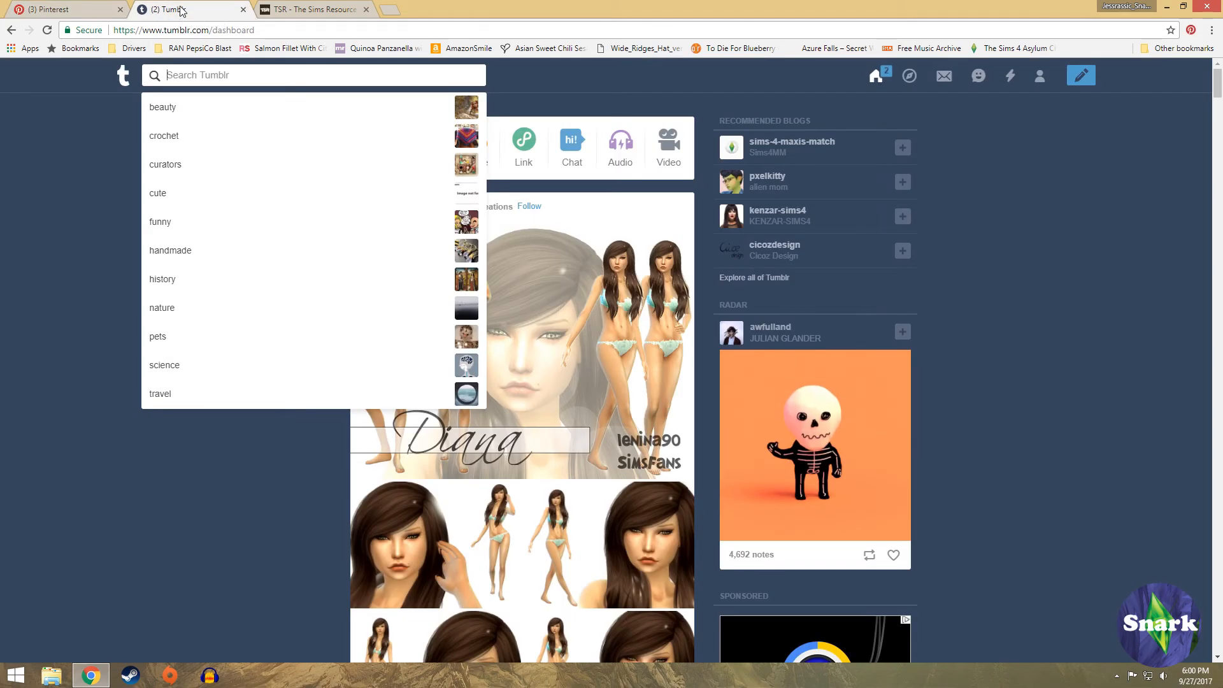
click(1119, 362)
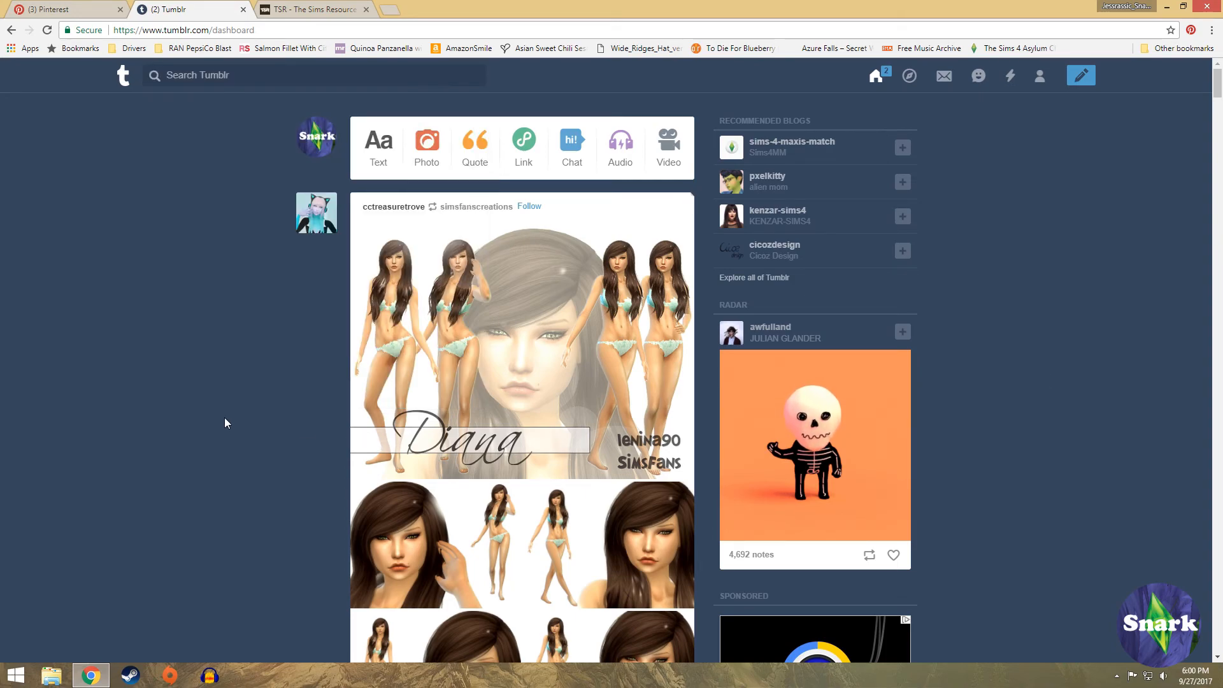
scroll(224, 418, down, 5)
scroll(225, 423, down, 15)
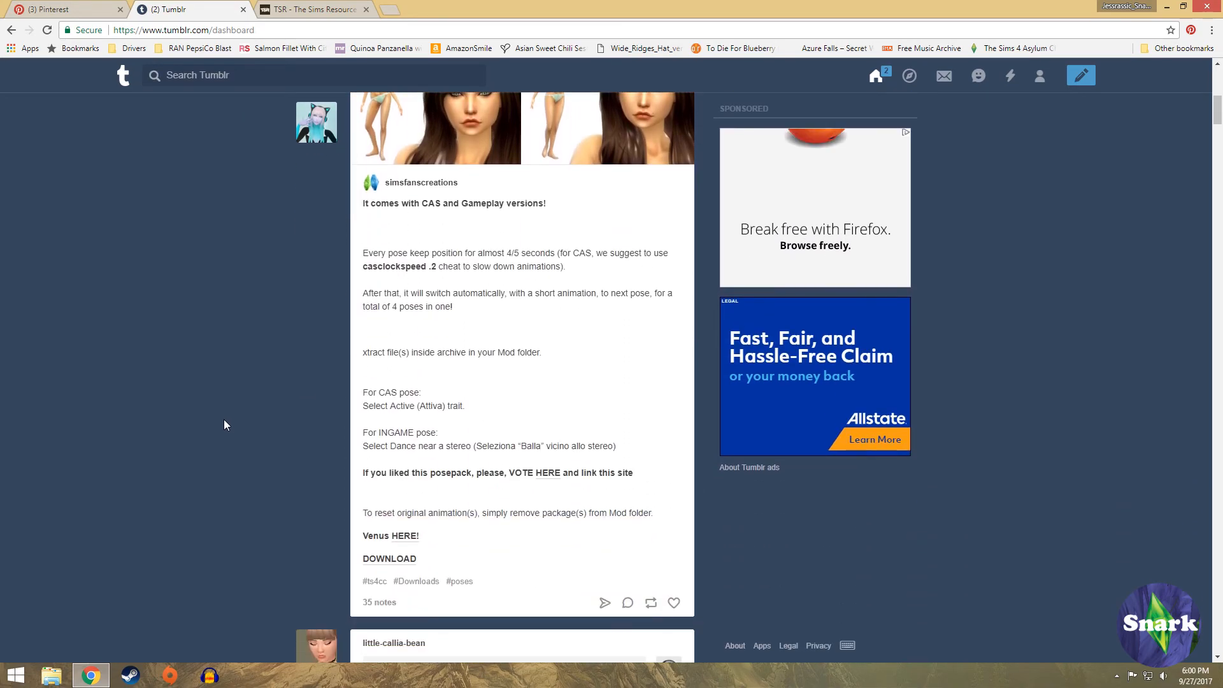
scroll(225, 427, down, 15)
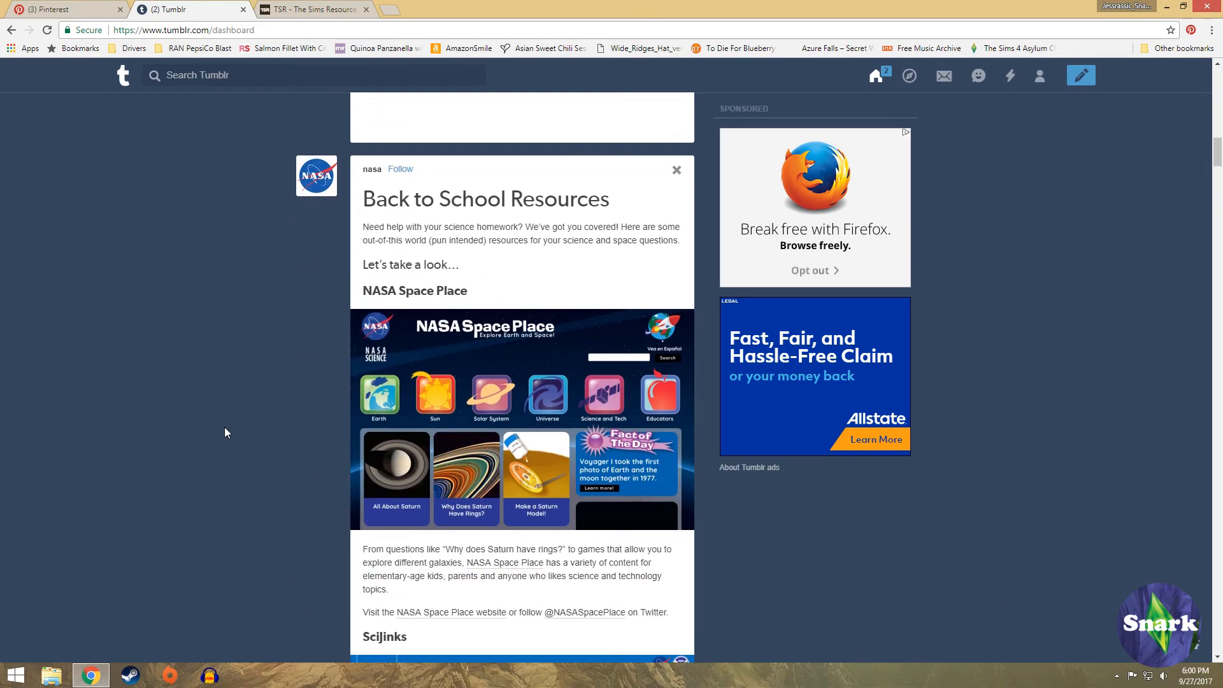
scroll(223, 440, down, 3)
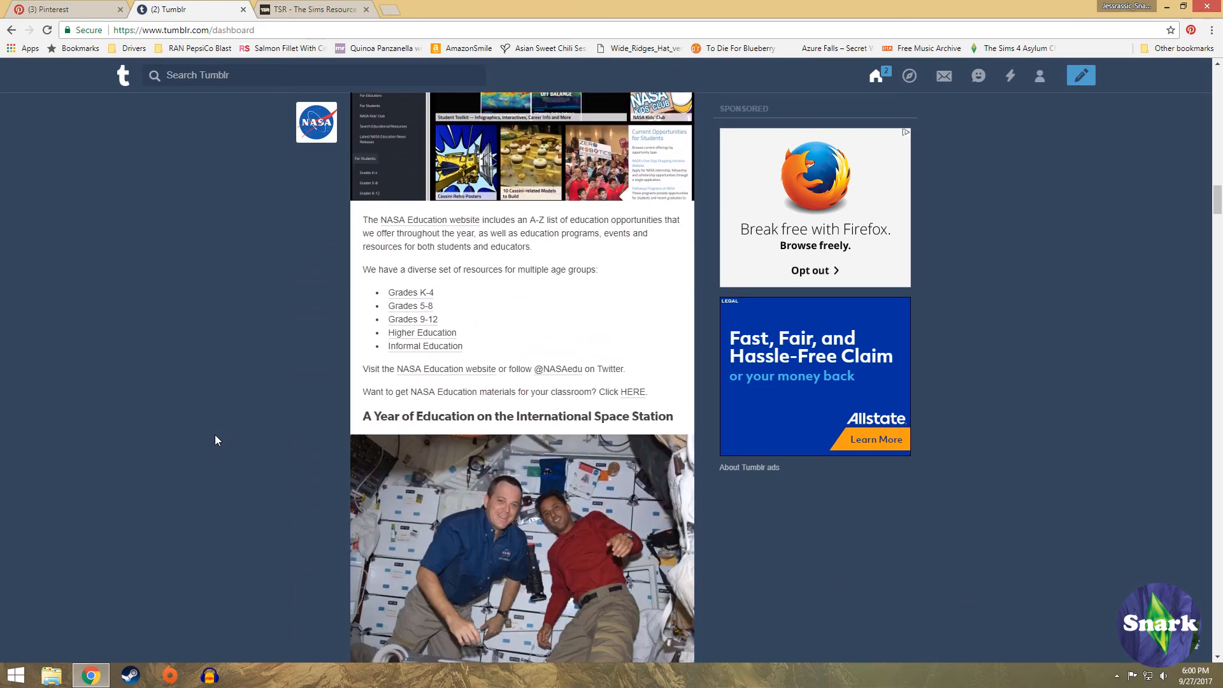
scroll(215, 436, down, 9)
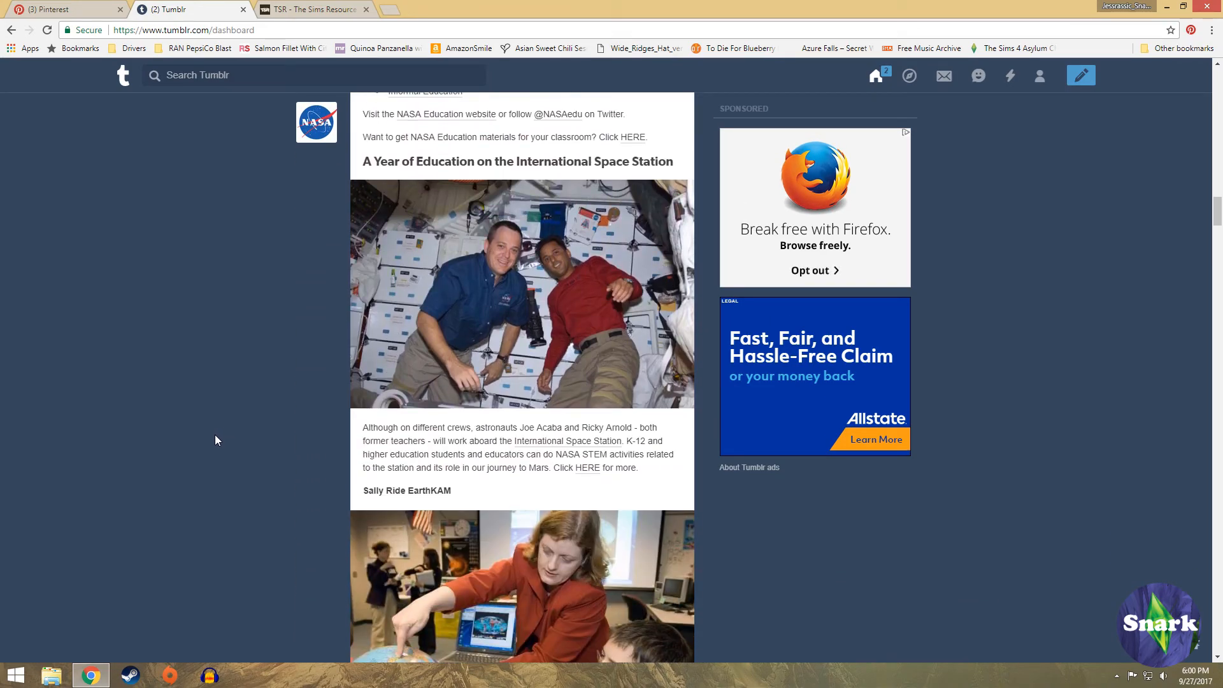
scroll(215, 434, up, 15)
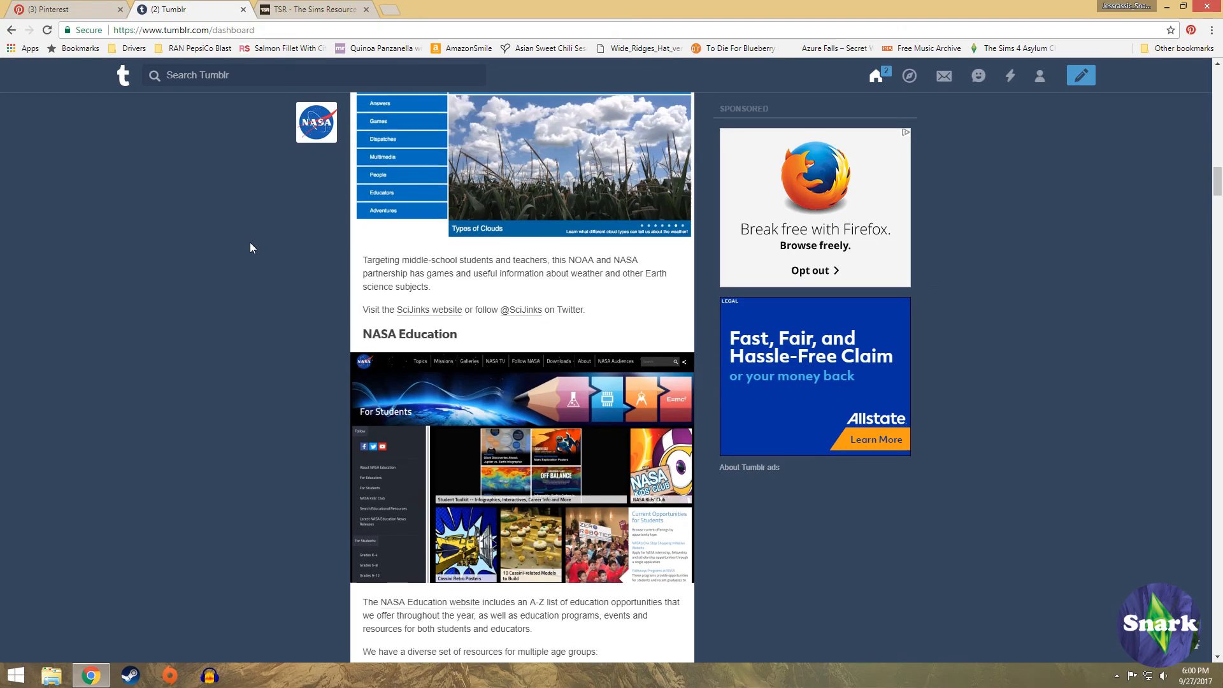
Search Tumblr for "sims 4 cc" to find blogs and posts with custom content
click(247, 75)
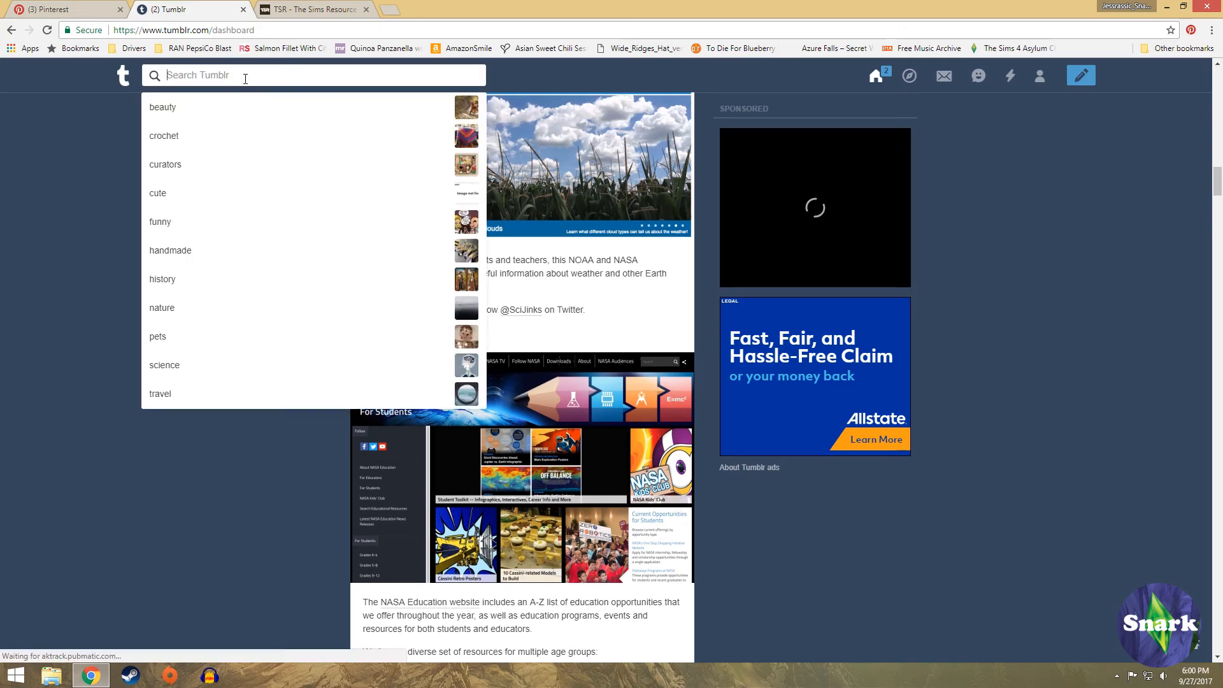
text(sims 4 cc)
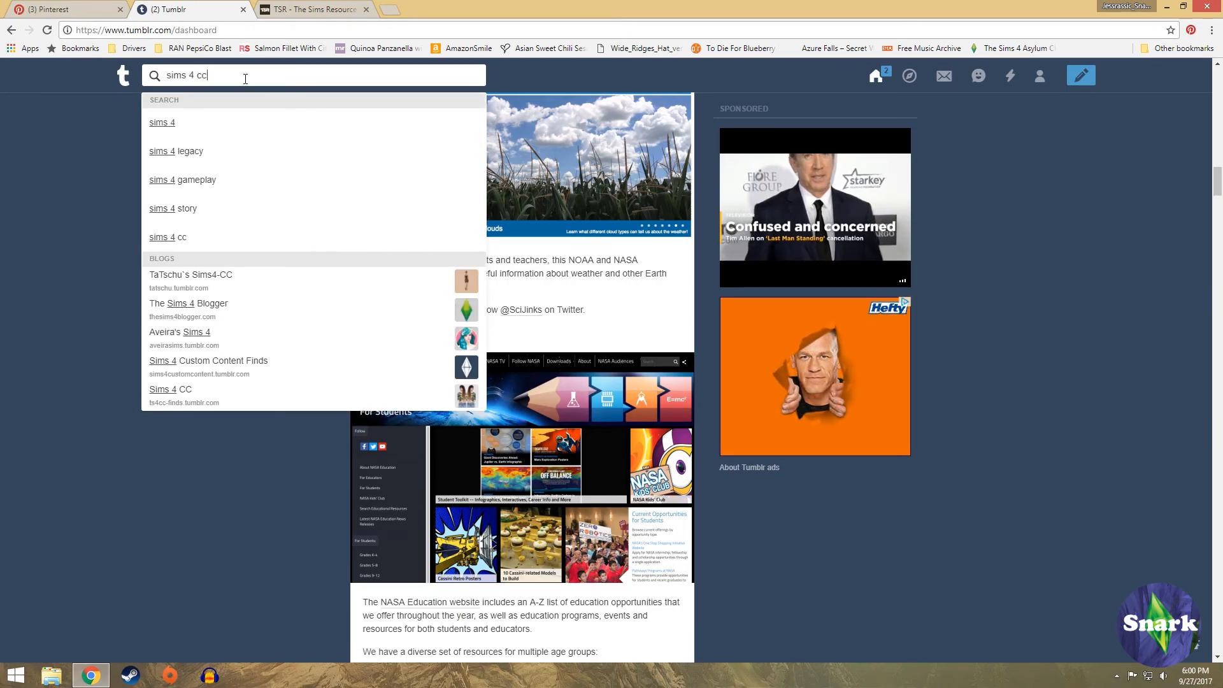
key(Return)
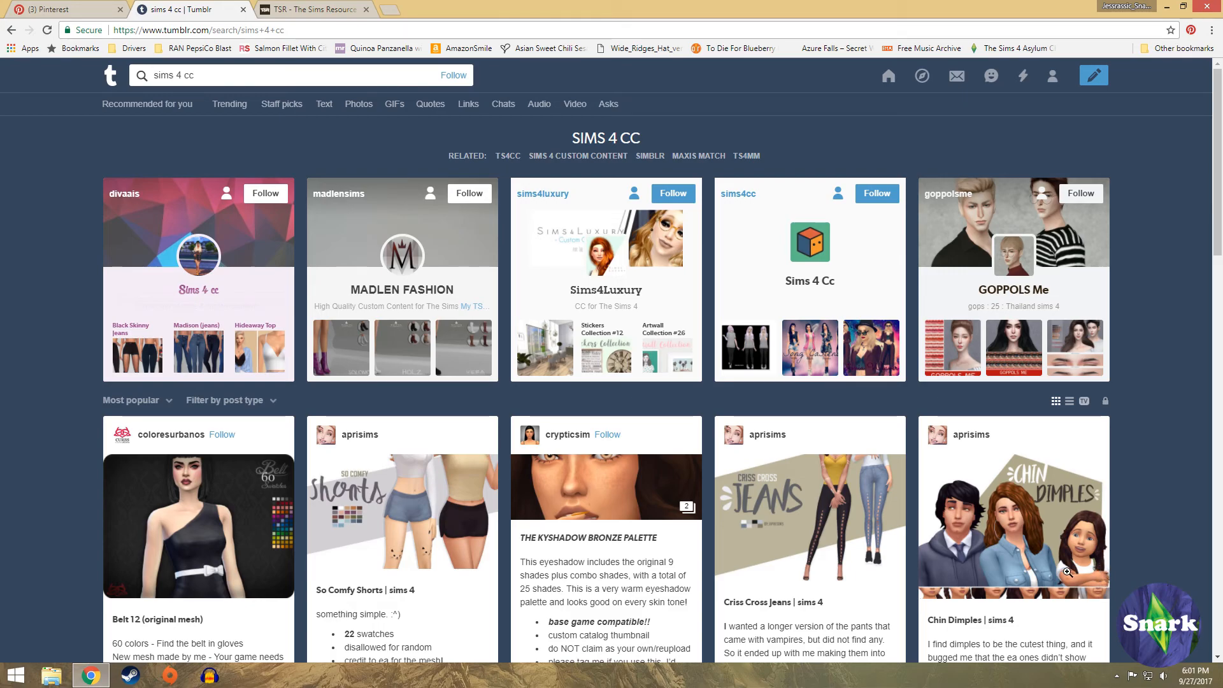
Look through the Tumblr custom content posts, including clothing, hair, makeup and furniture with their download links
scroll(1060, 597, down, 7)
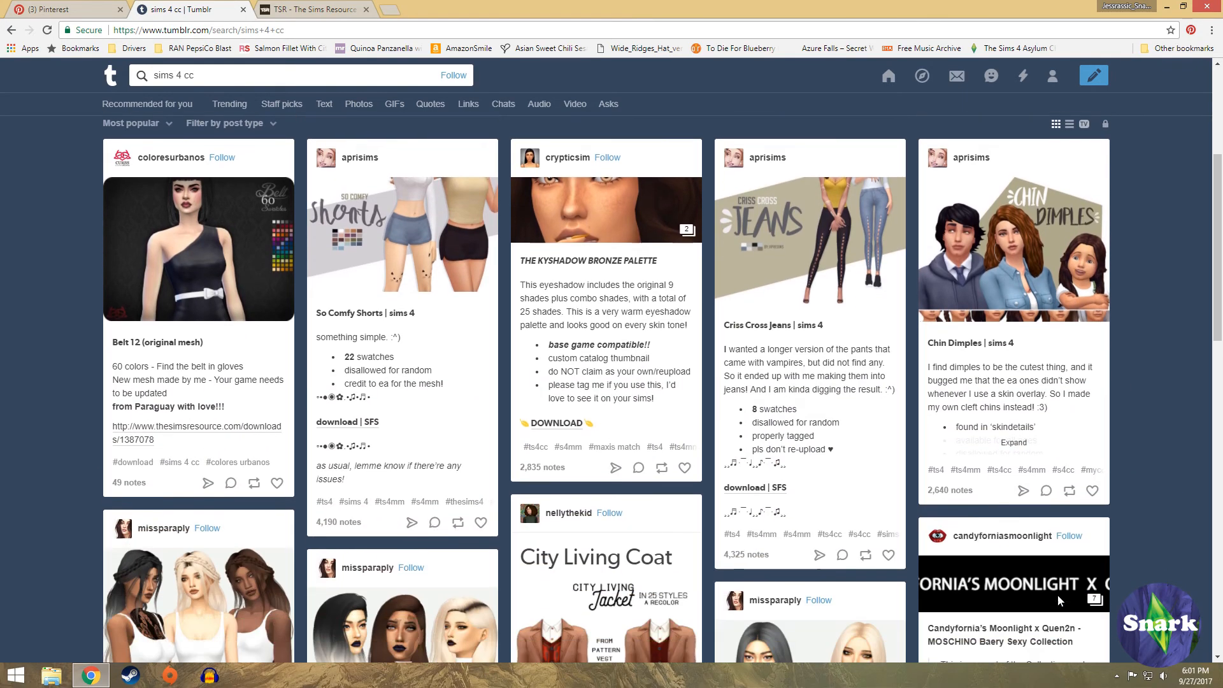
scroll(1113, 556, down, 3)
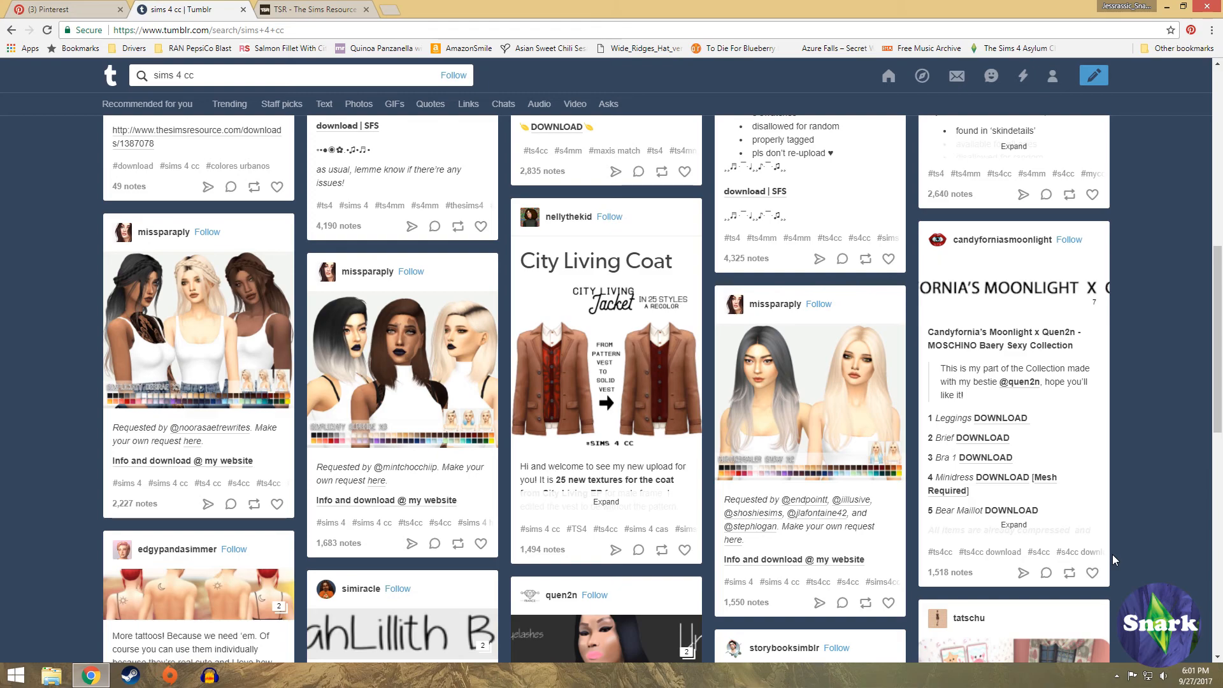
scroll(1113, 558, down, 3)
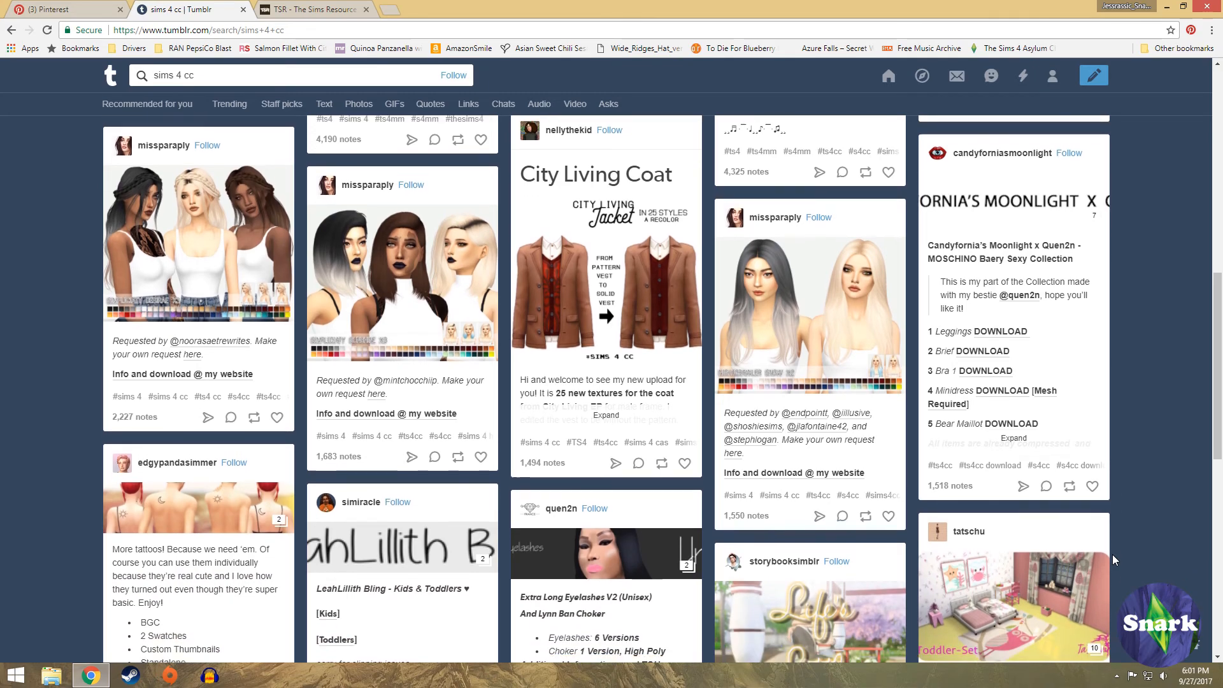
scroll(1112, 555, down, 5)
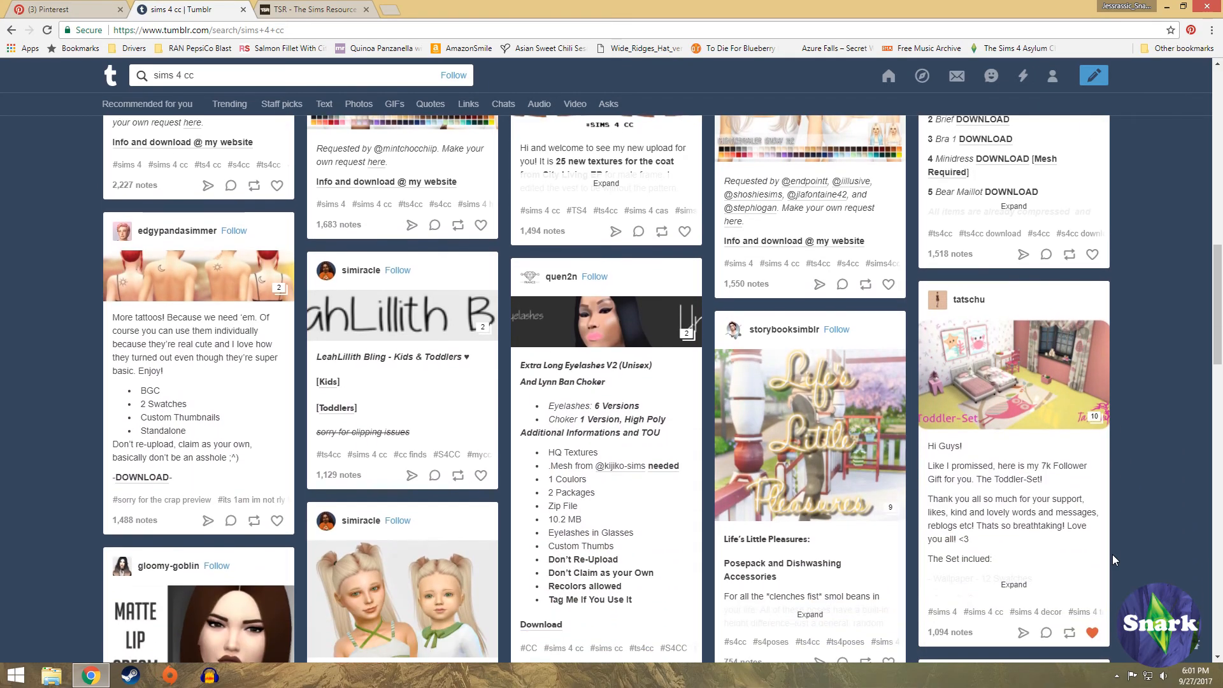
scroll(1113, 555, down, 1)
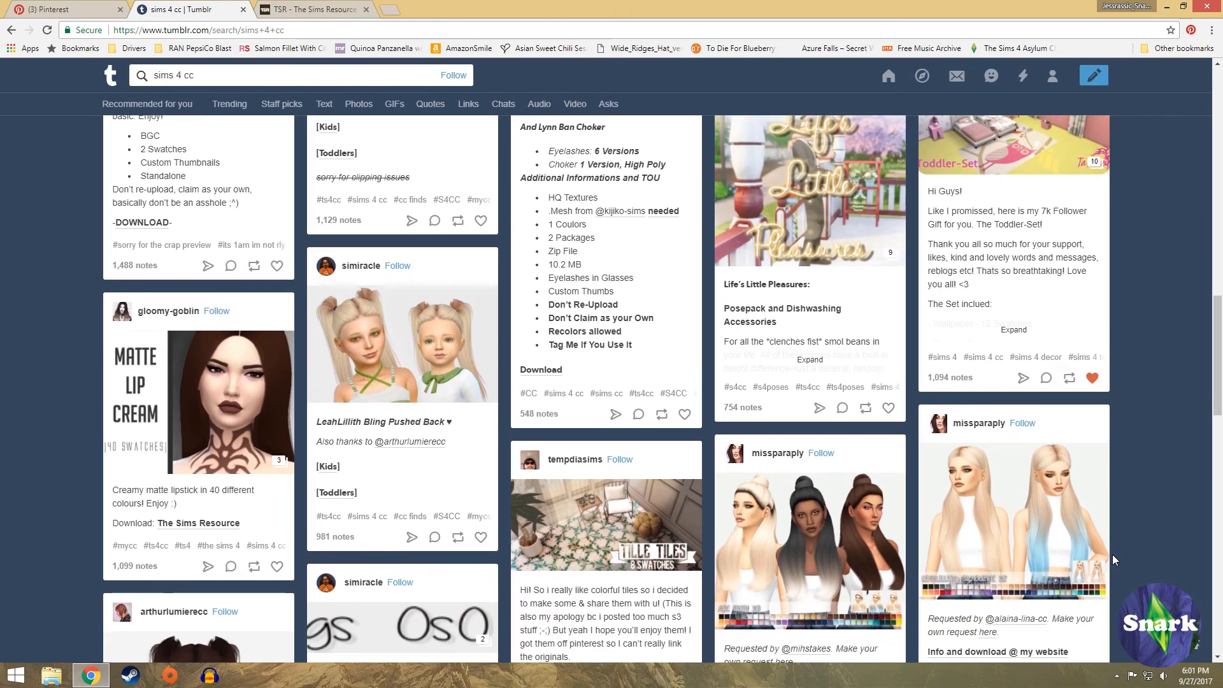
scroll(1113, 559, down, 3)
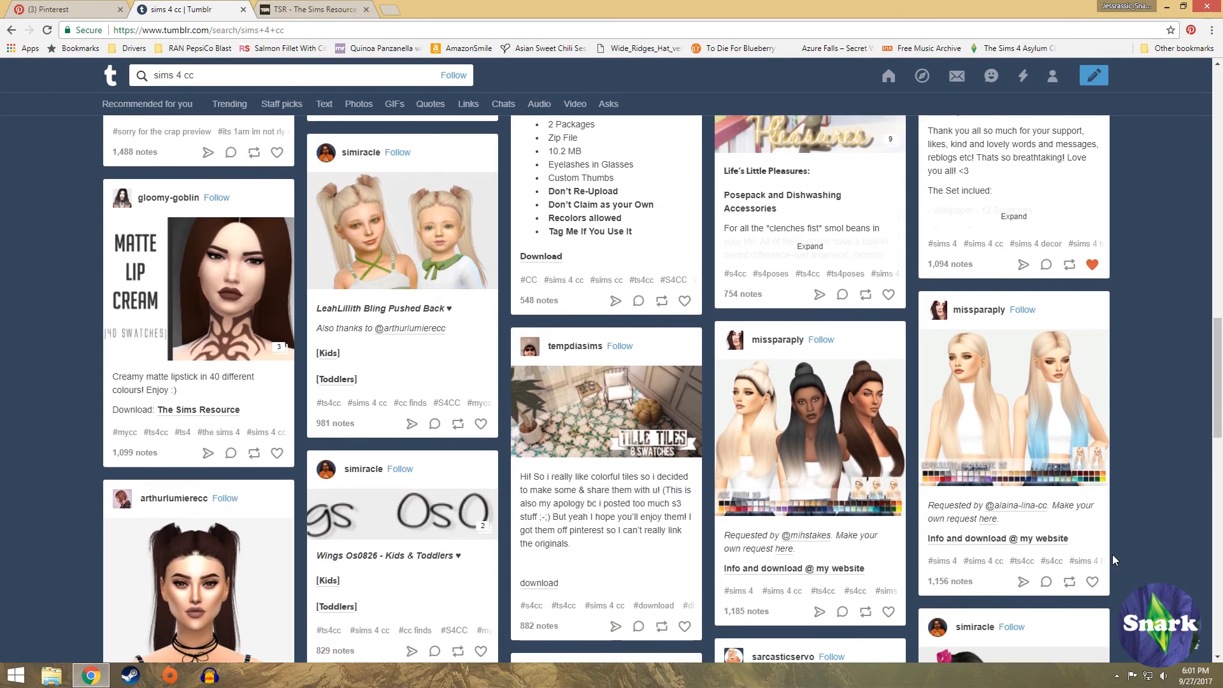
scroll(1113, 555, down, 1)
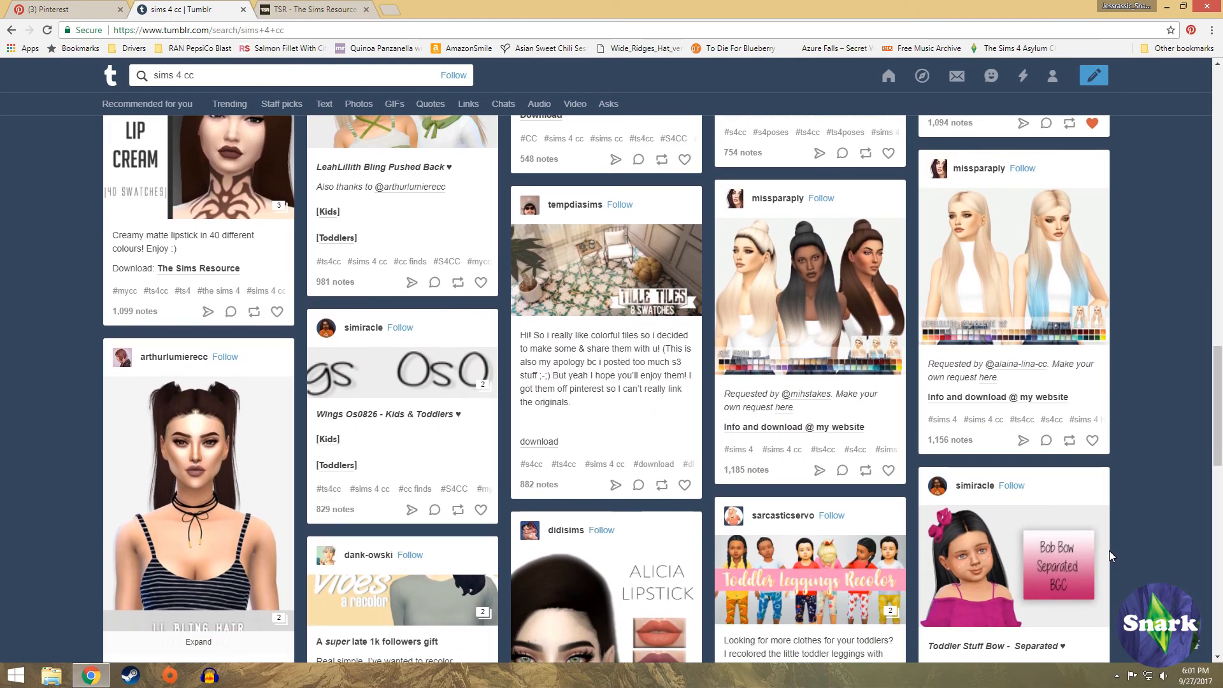
scroll(1138, 490, down, 2)
scroll(1138, 487, down, 7)
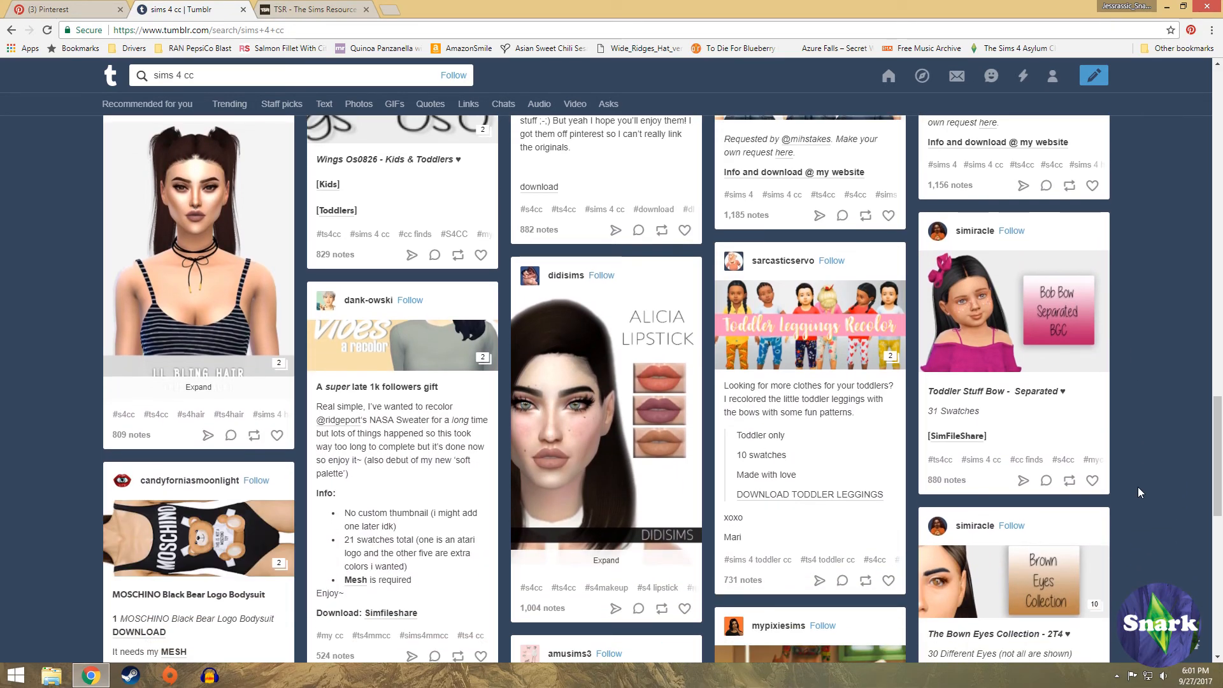
scroll(1134, 495, down, 8)
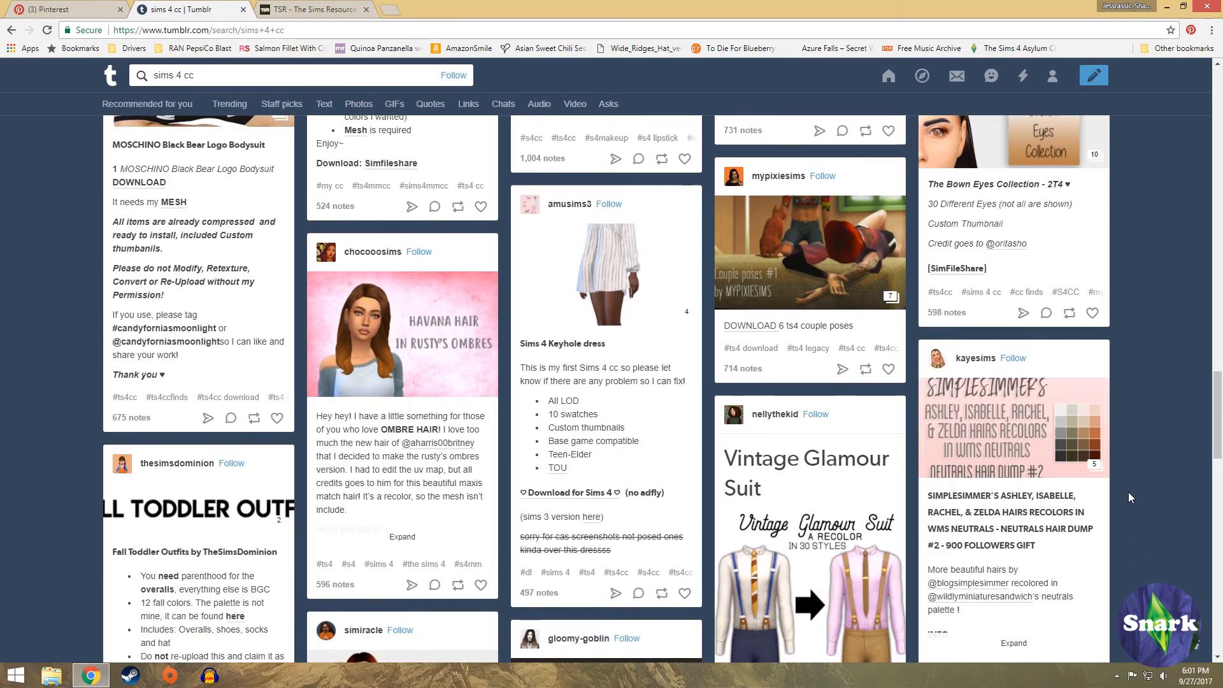
scroll(1128, 493, down, 2)
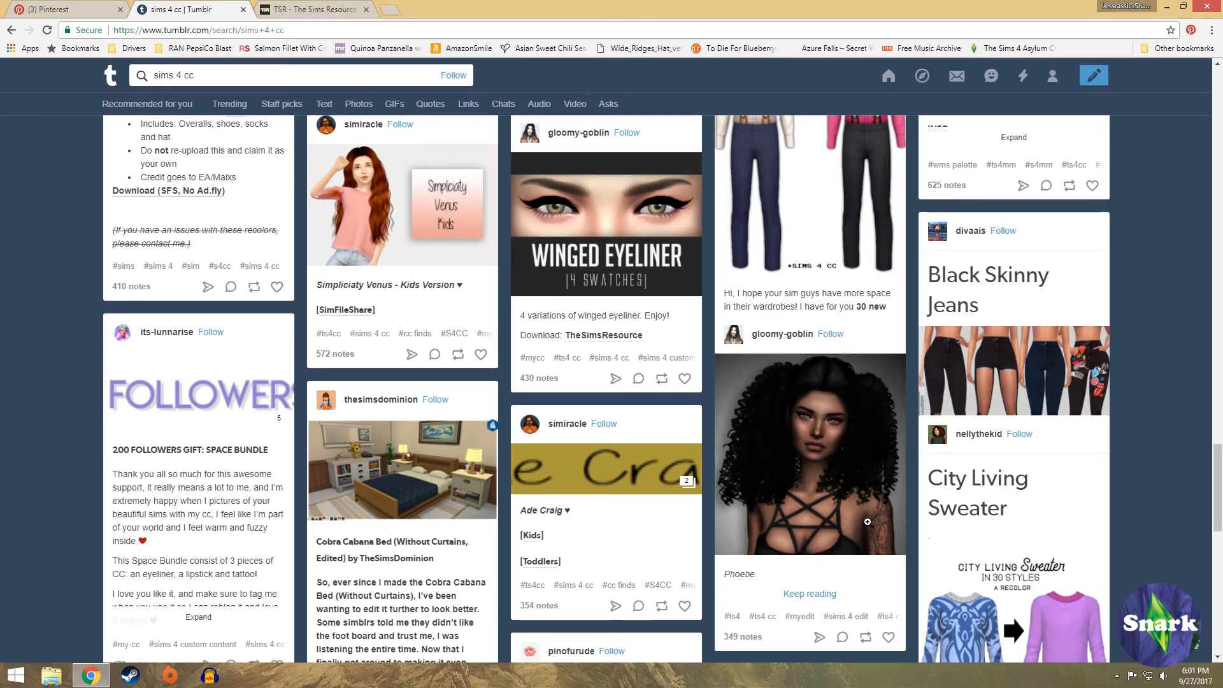
scroll(885, 516, down, 1)
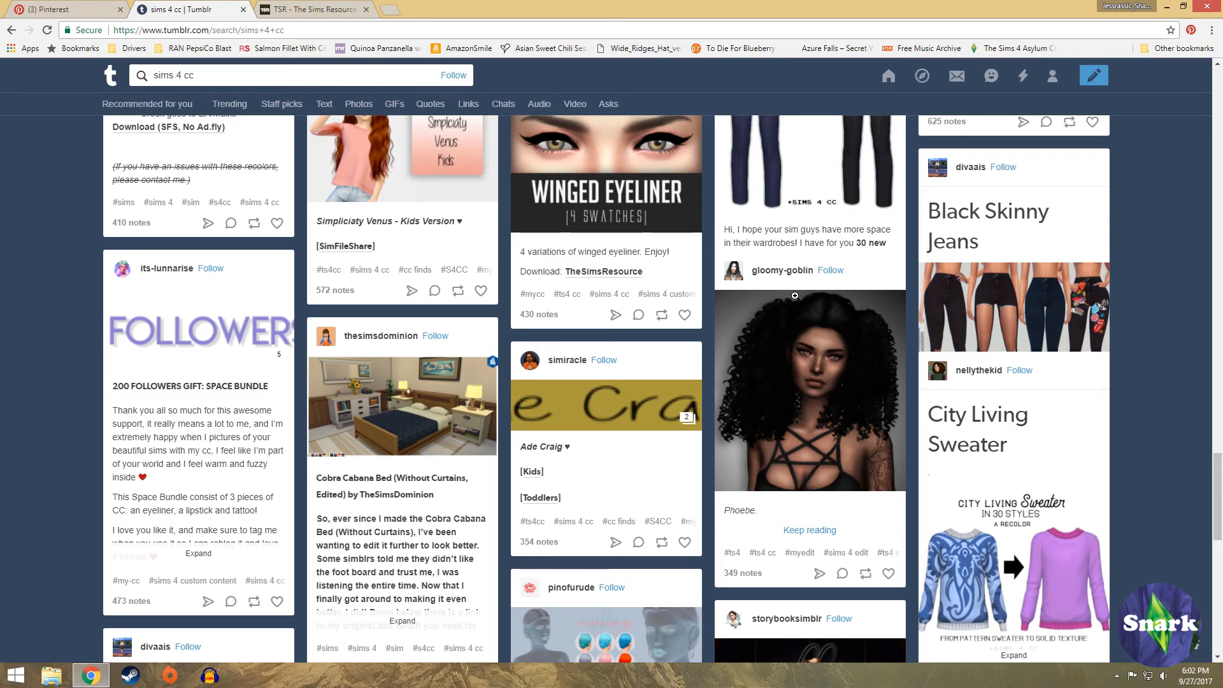
scroll(794, 297, down, 6)
scroll(808, 387, down, 4)
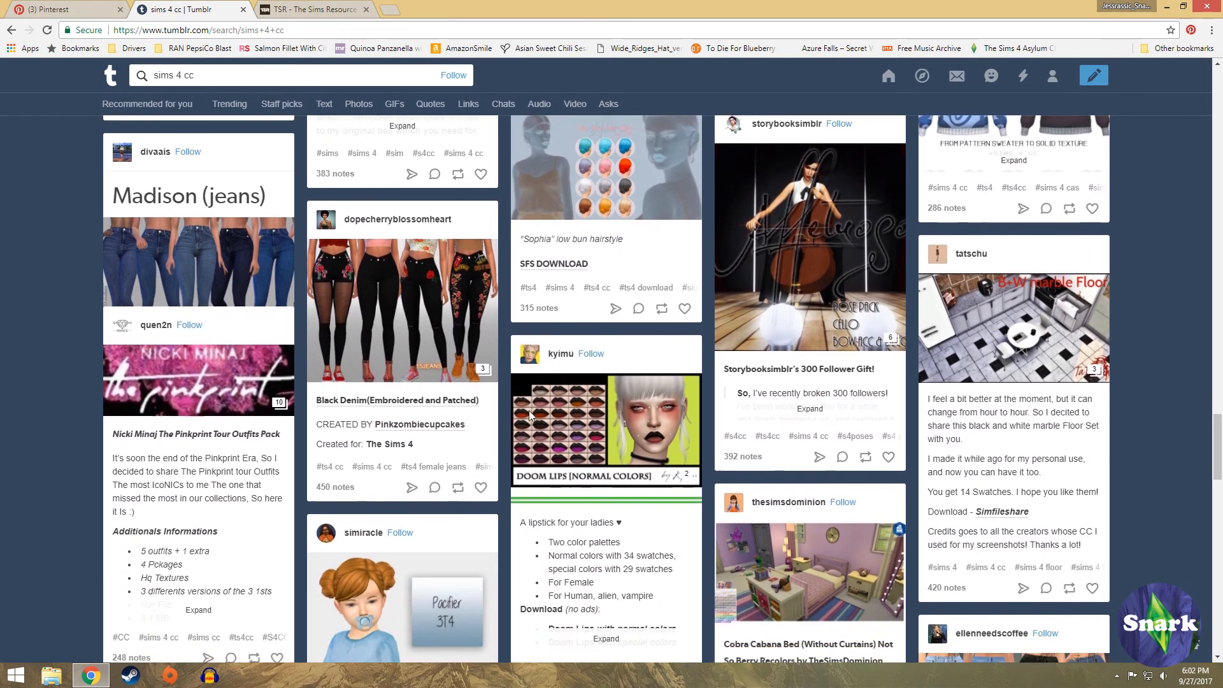
scroll(444, 399, up, 5)
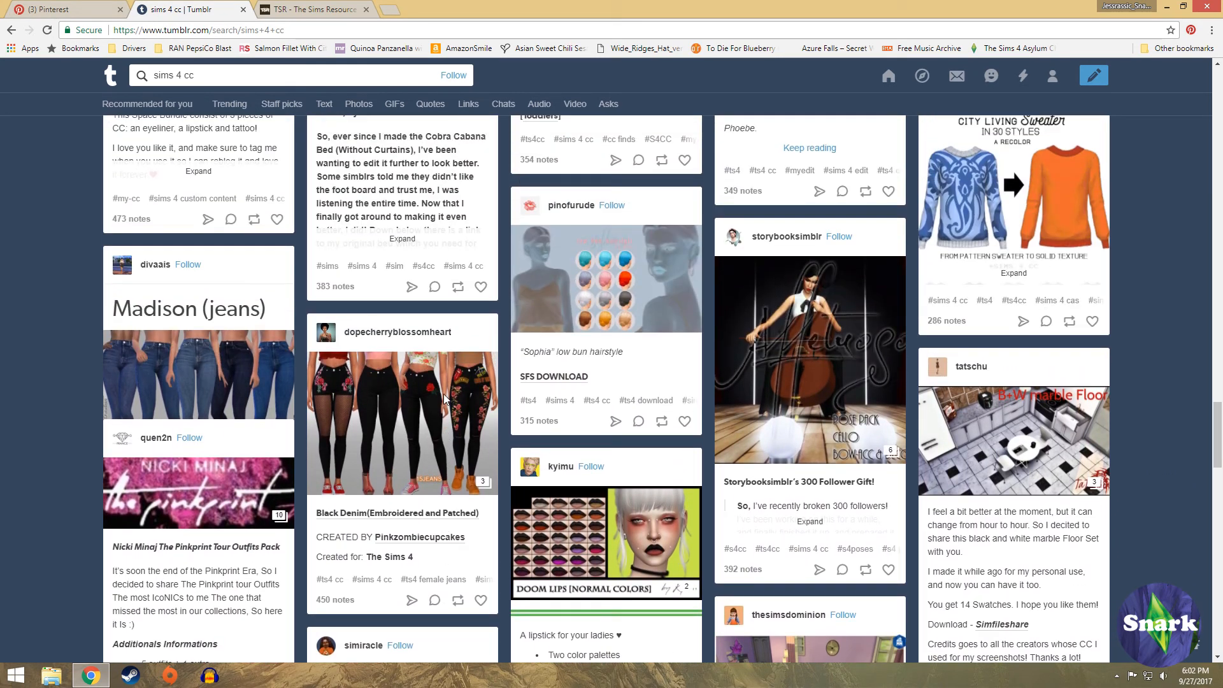
scroll(444, 400, up, 10)
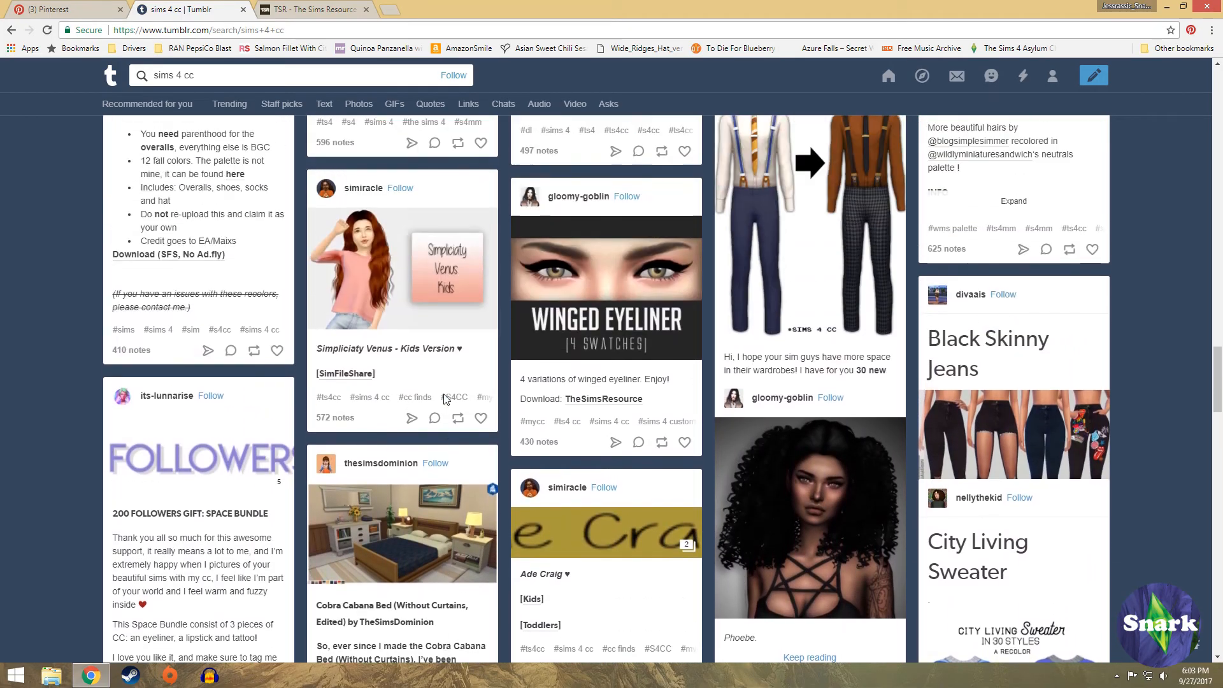
scroll(444, 401, up, 15)
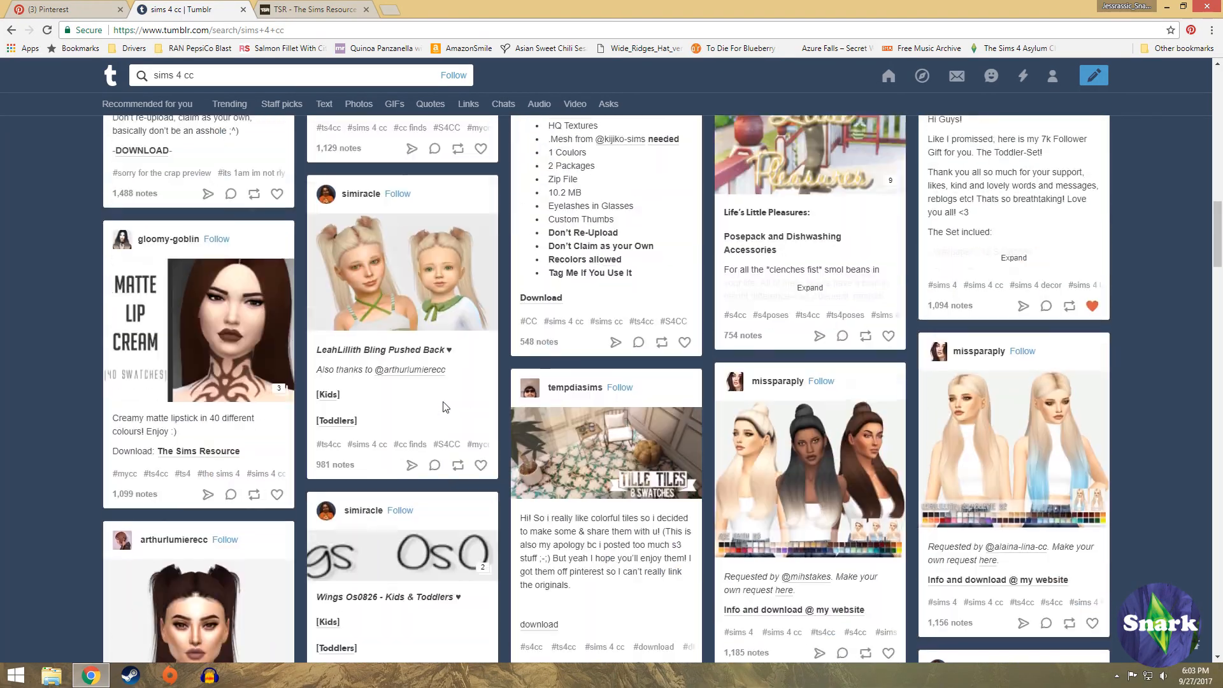
scroll(444, 413, up, 2)
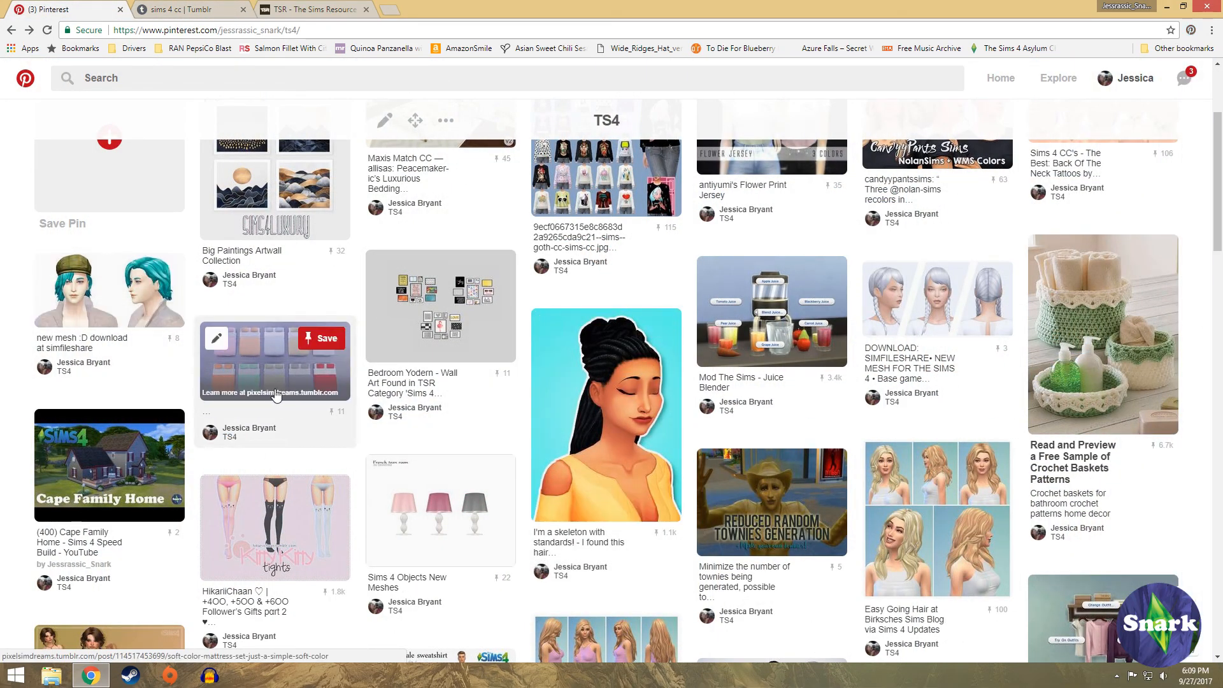
Look through the custom content pins saved on the TS4 Pinterest board
scroll(280, 401, down, 7)
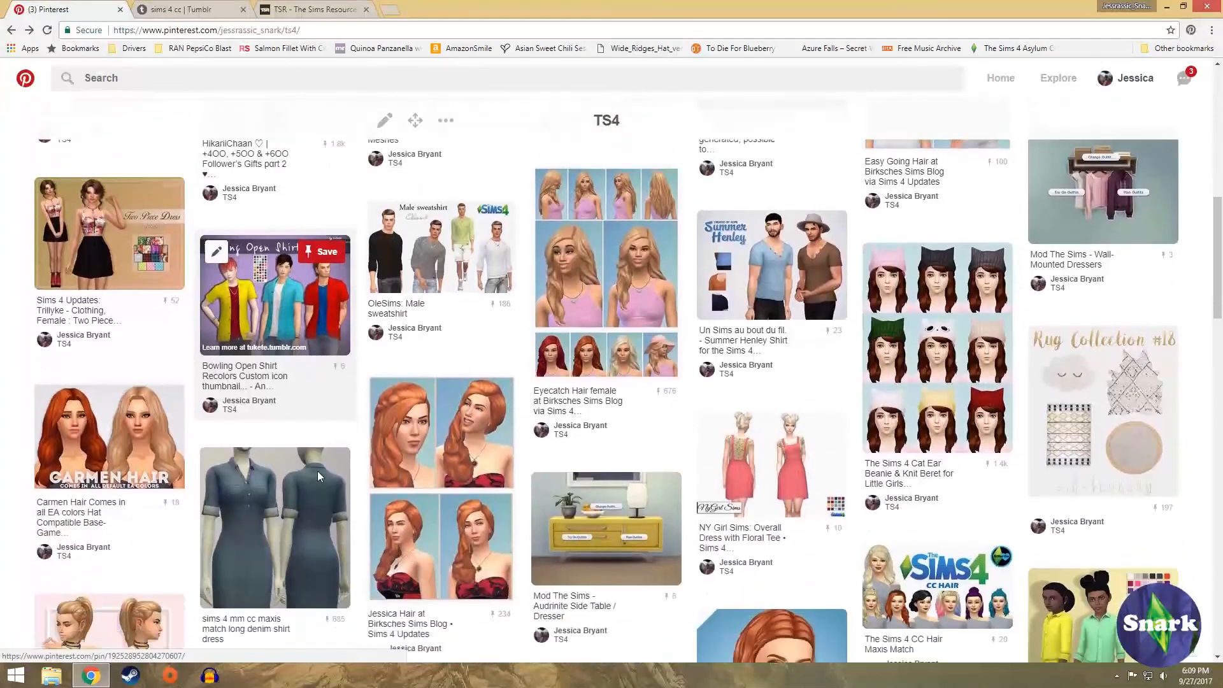
scroll(317, 475, down, 5)
scroll(683, 548, down, 5)
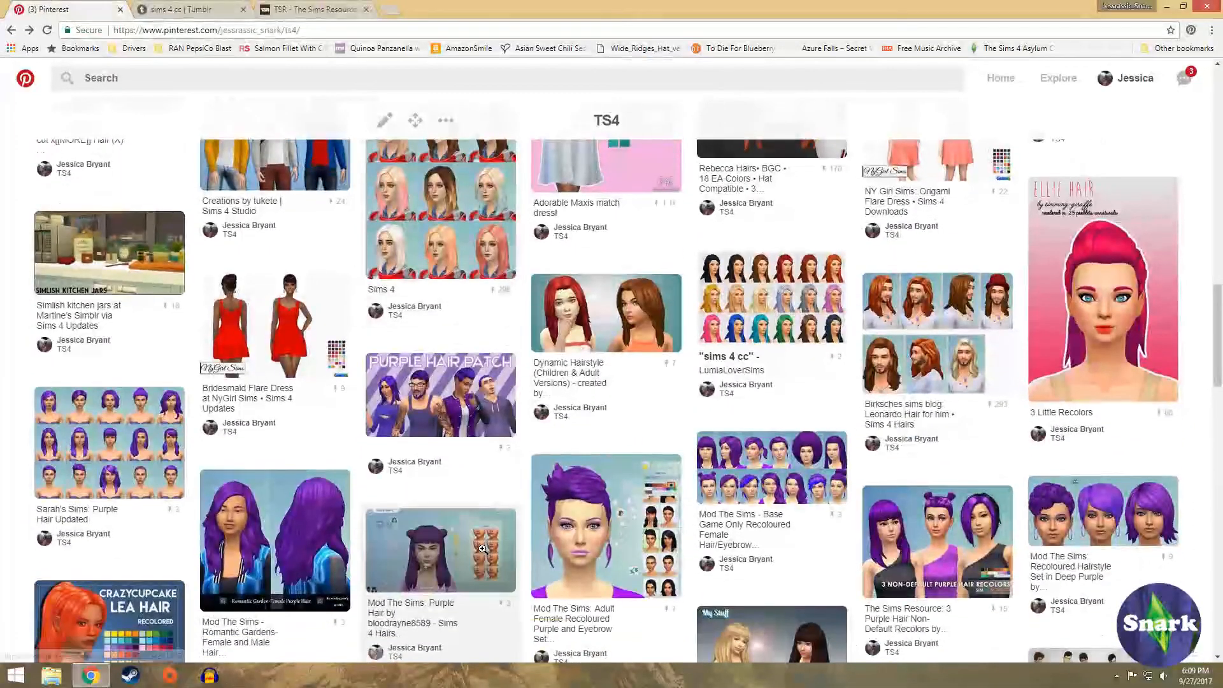
scroll(483, 549, down, 2)
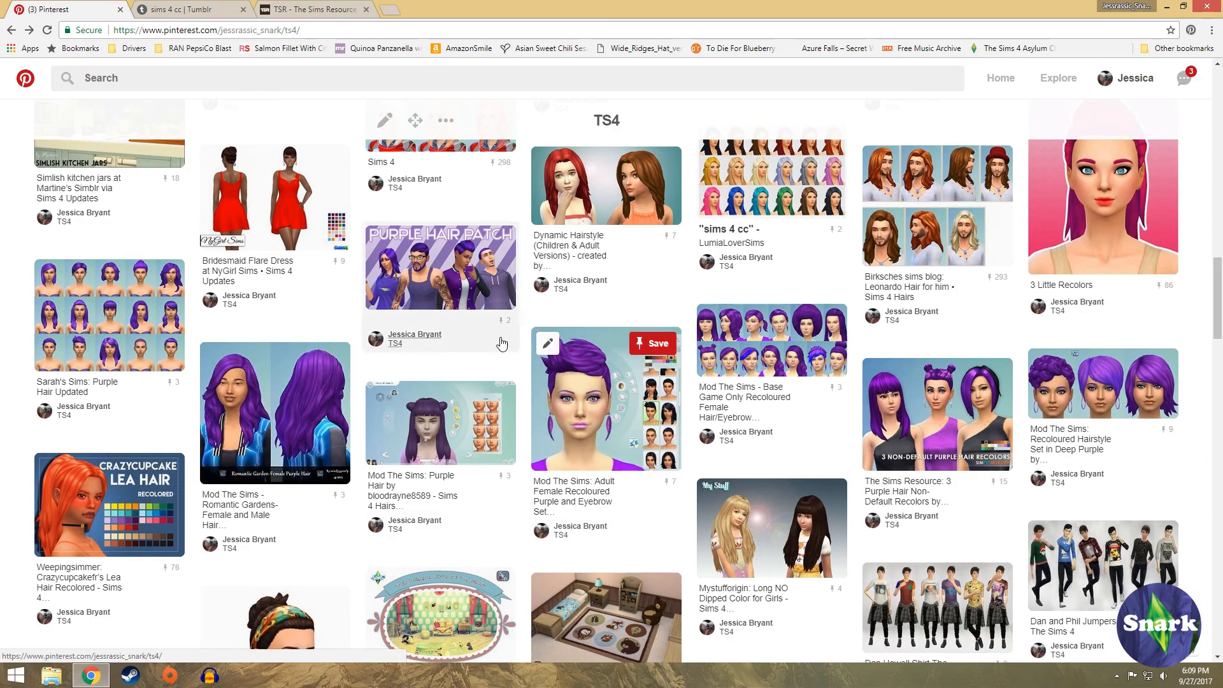
scroll(510, 338, up, 1)
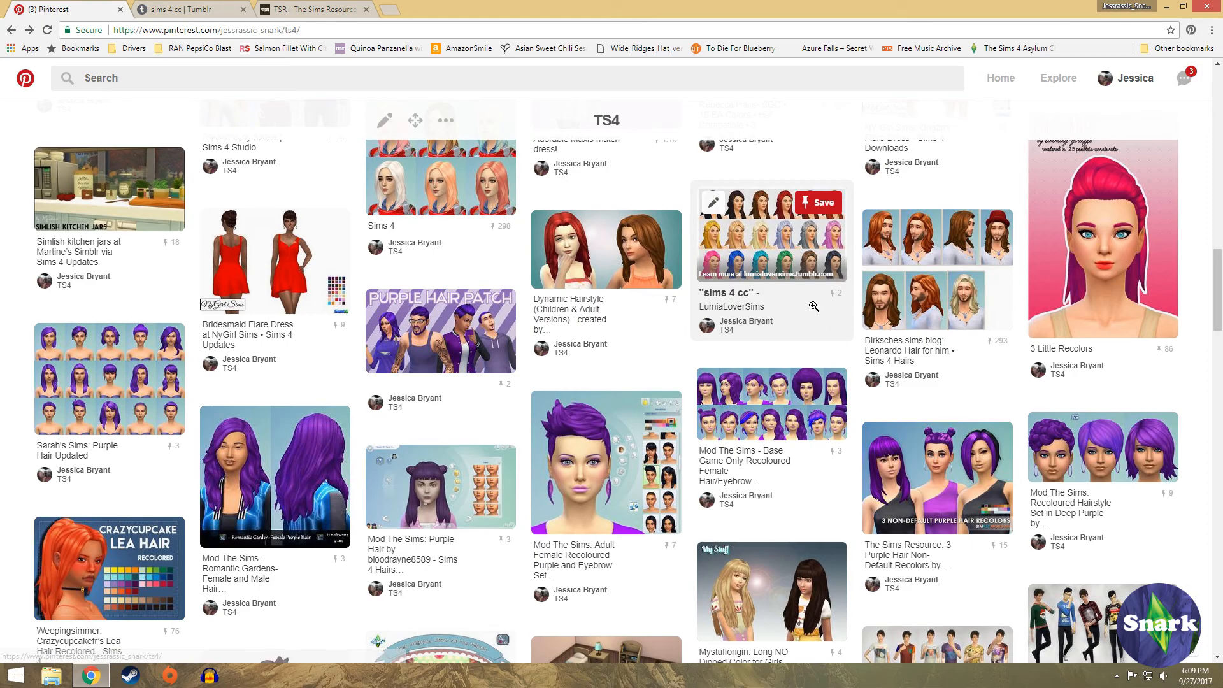
scroll(823, 334, down, 5)
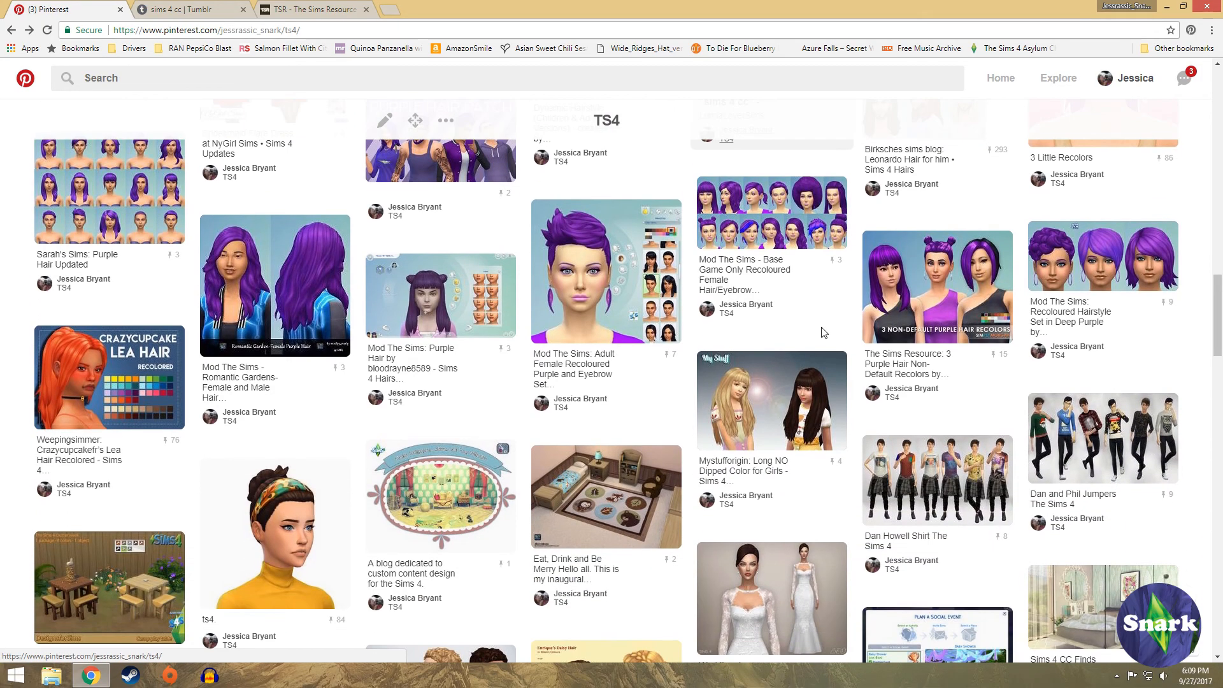
Go back to the first pins of the TS4 board and open the braided black hair pin from ddeathflower.tumblr.com
scroll(823, 334, up, 12)
scroll(823, 334, up, 15)
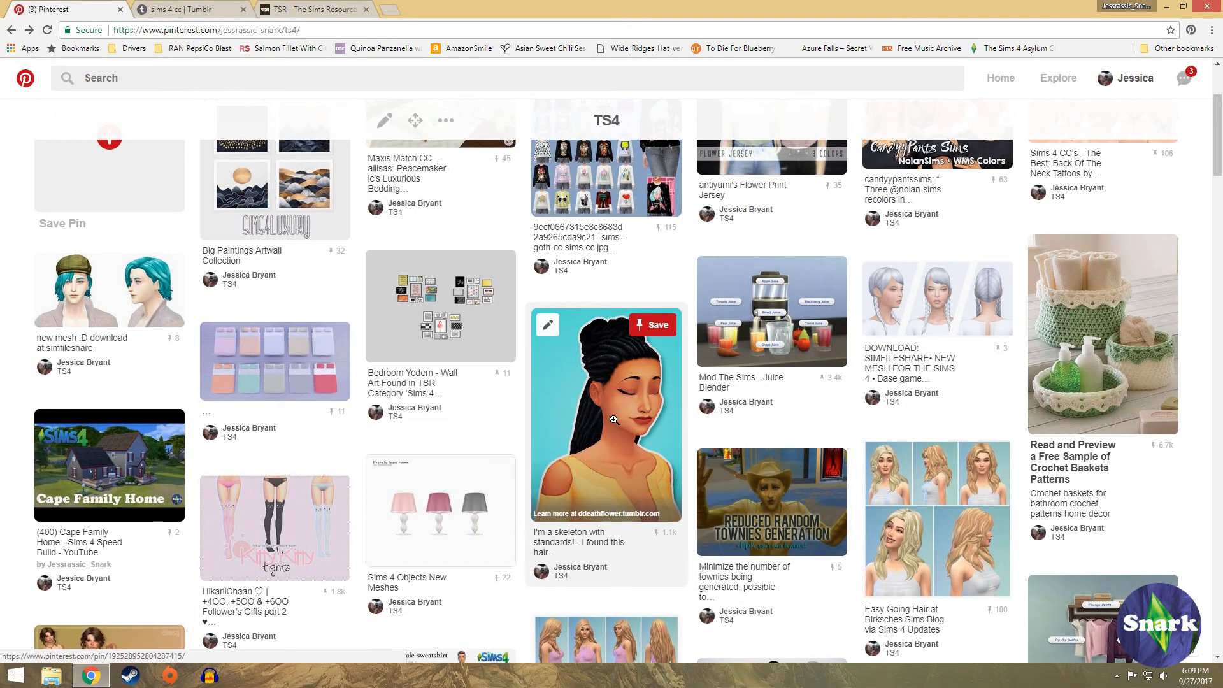
click(614, 422)
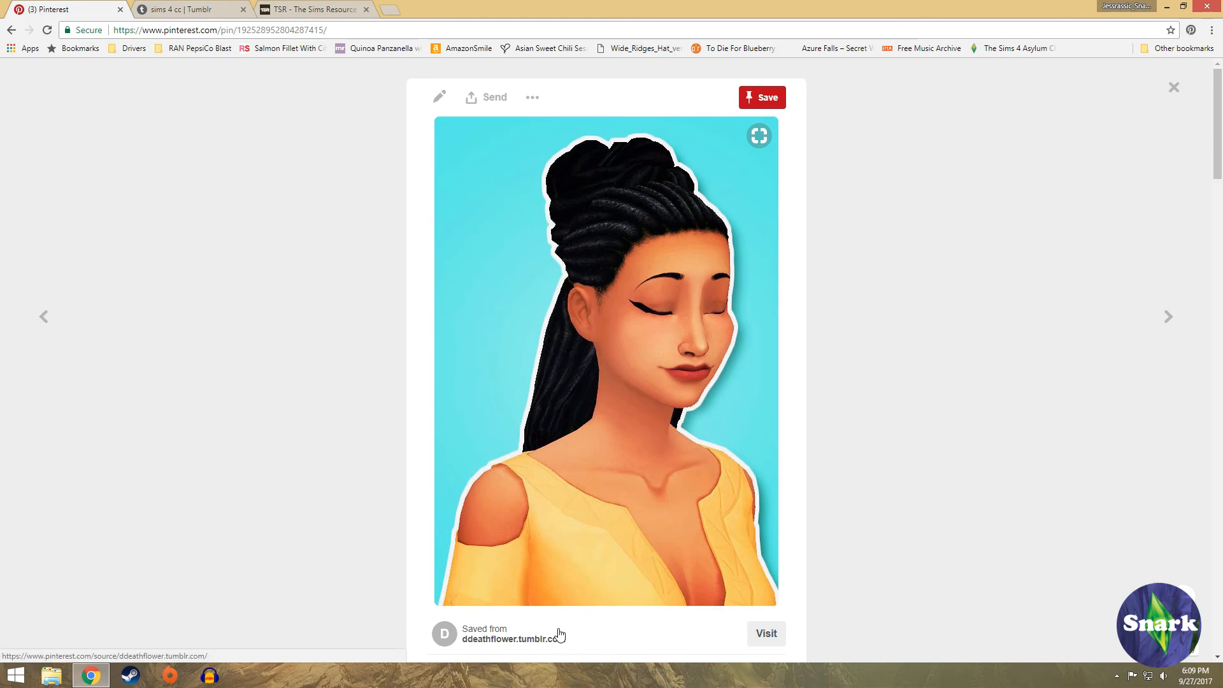
Open the ddeathflower source post of the braided hair pin and review its description and download links
click(603, 344)
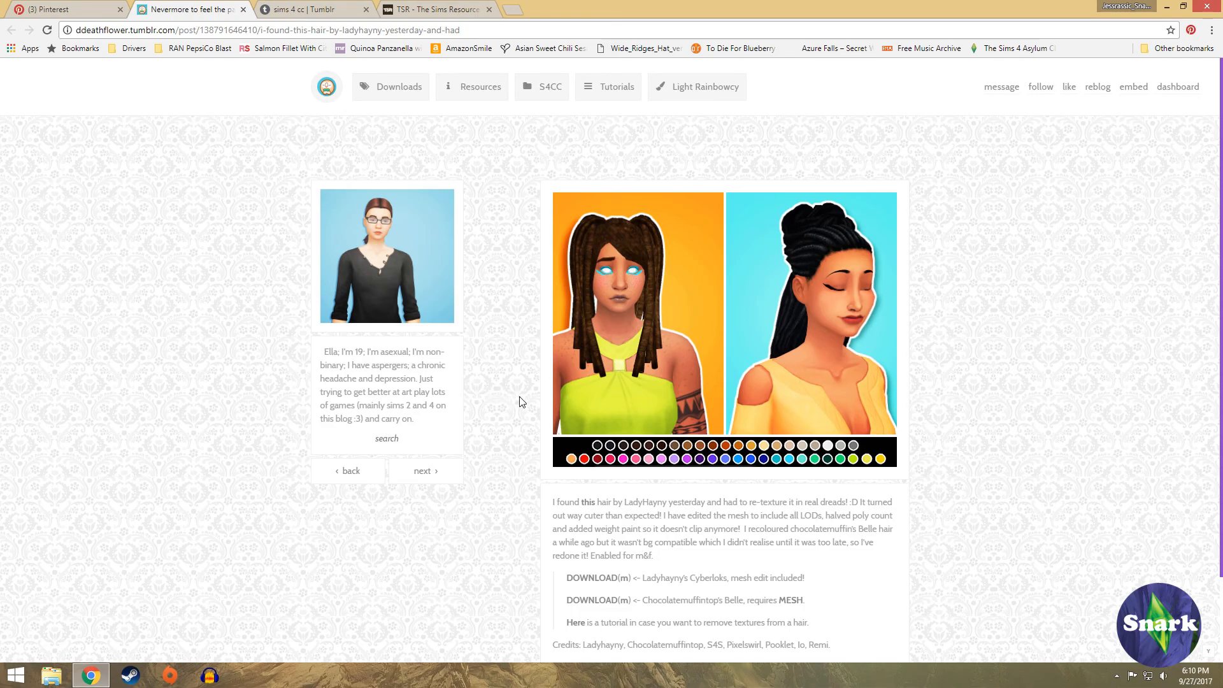
scroll(1106, 487, down, 1)
scroll(1105, 487, down, 1)
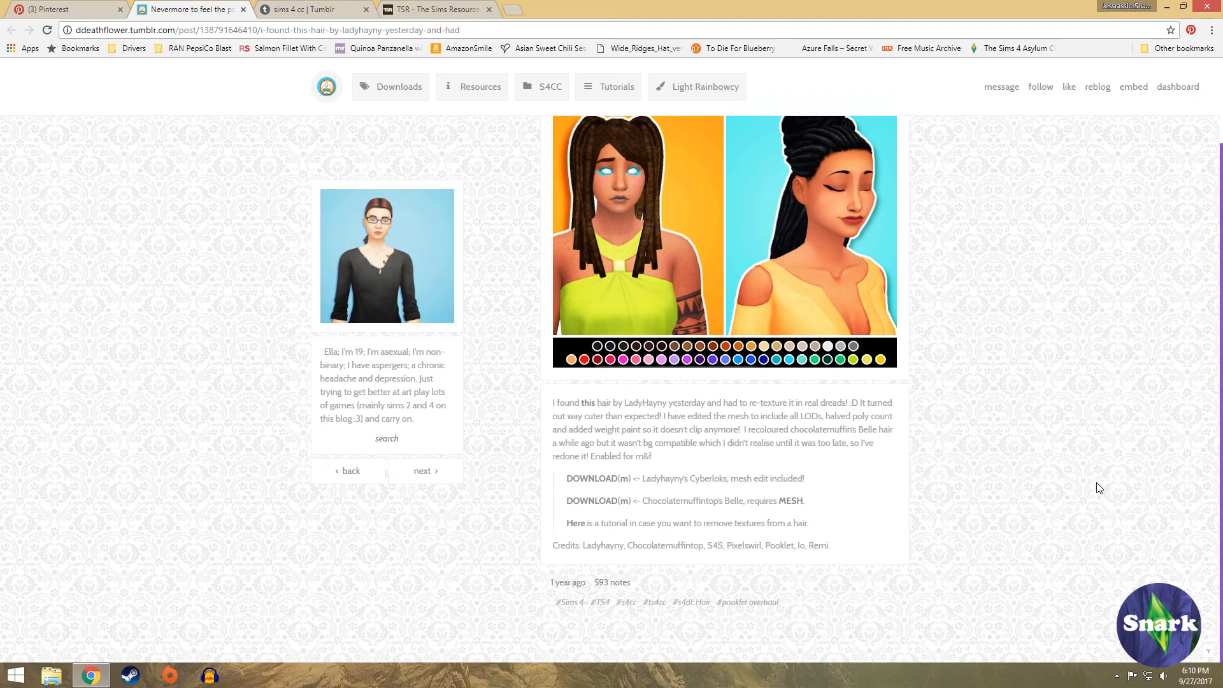
scroll(918, 455, up, 2)
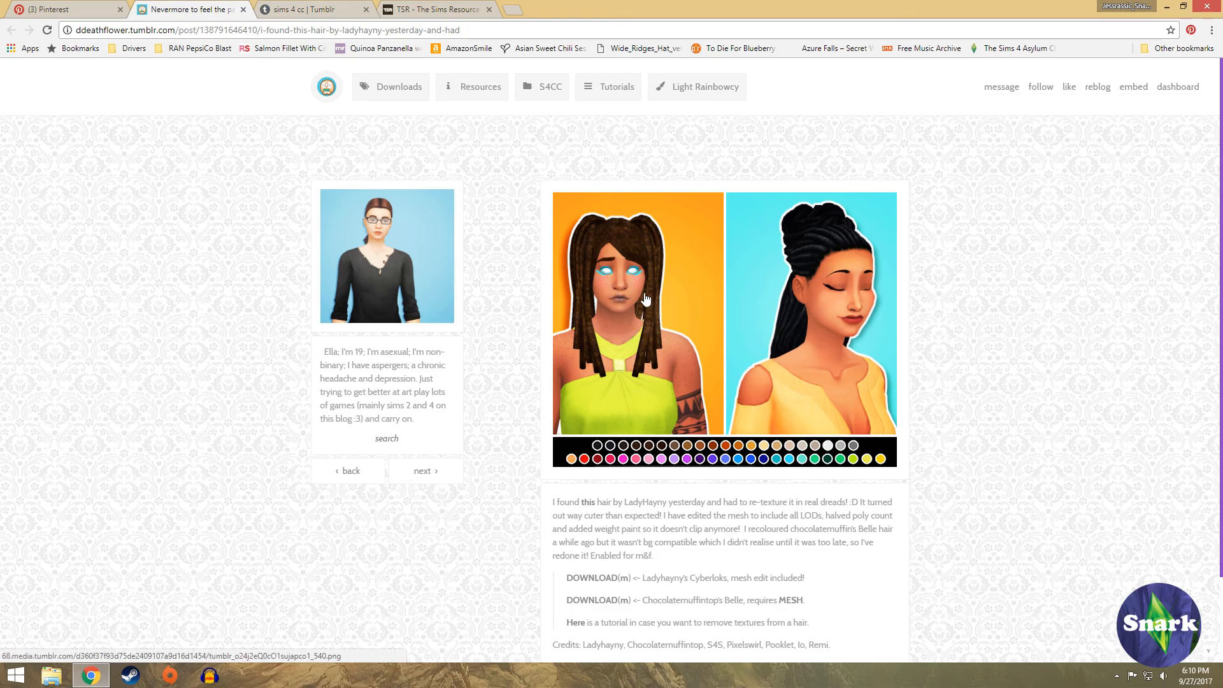
scroll(999, 437, down, 1)
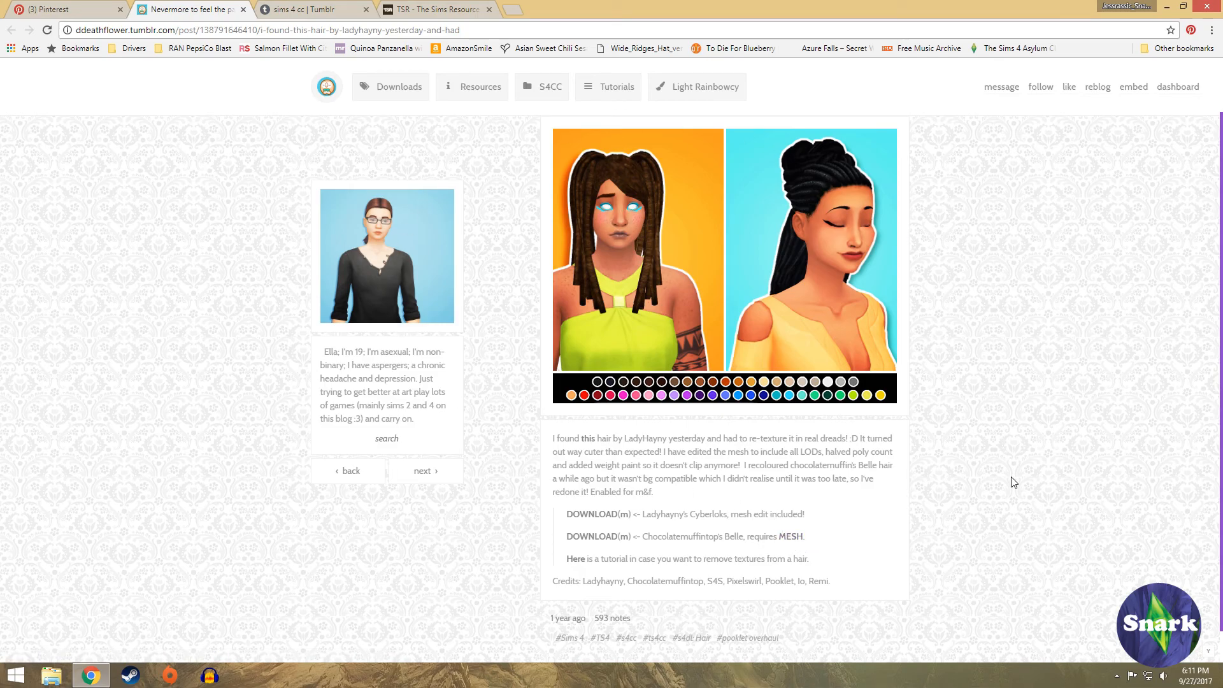
Download the Cyberloks hair file dd-HaynyCyberlox-PO.zip from Sim File Share and return to the ddeathflower post
click(595, 515)
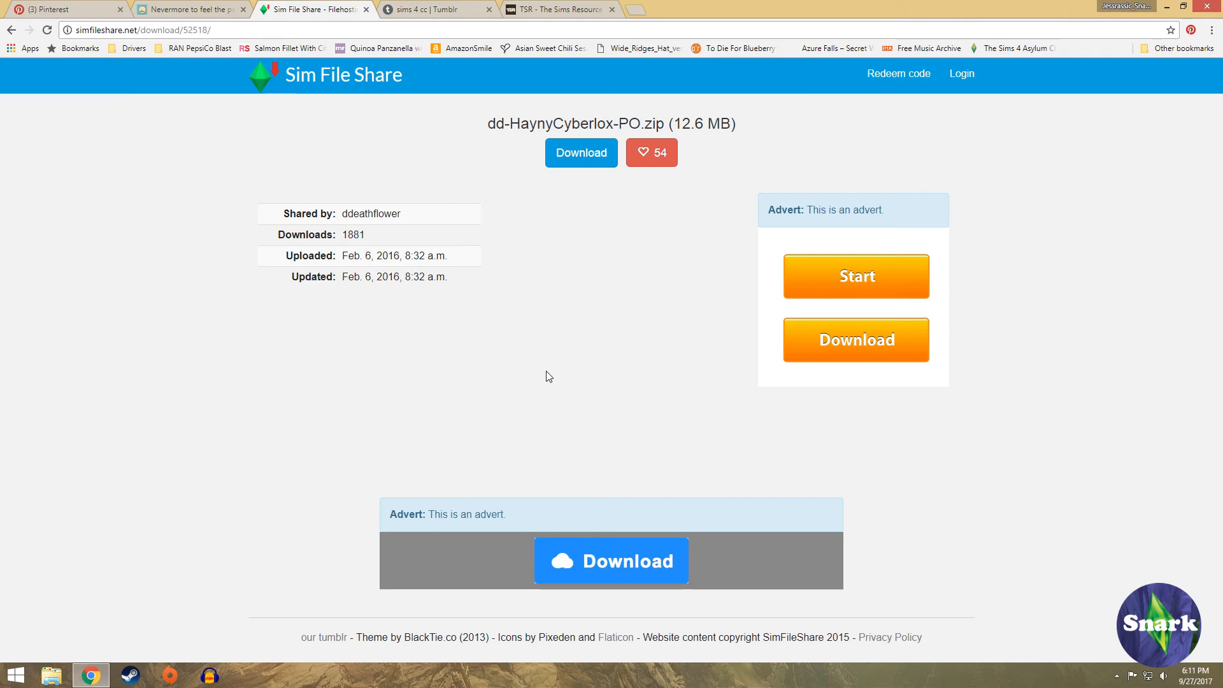
click(575, 155)
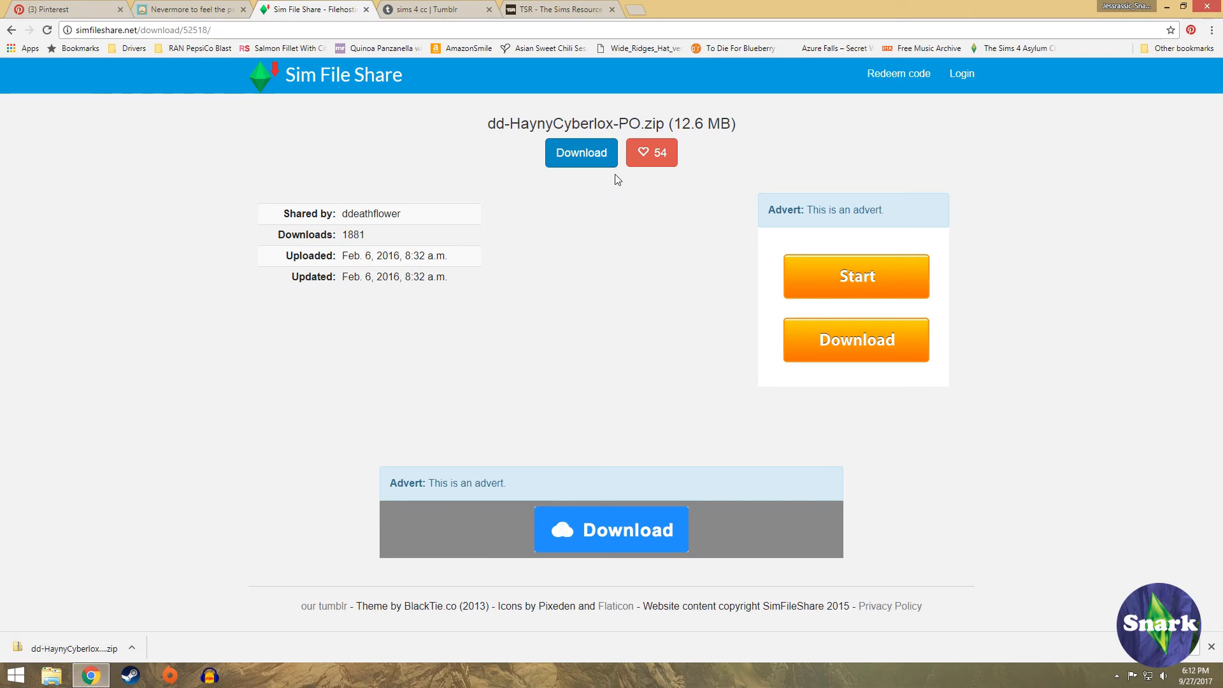
key(ctrl+w)
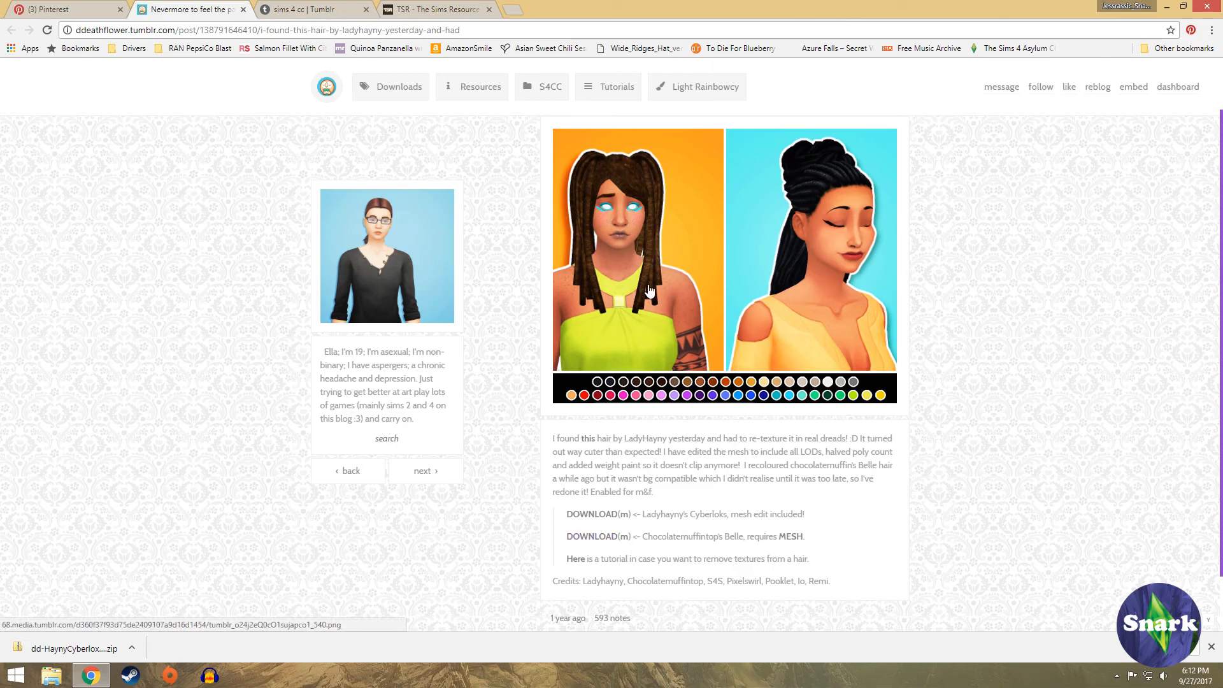
Download the required Belle hair mesh, cmt_Belle (hair)_02.package, directly from the creator's Dropbox link and return to the ddeathflower post
click(792, 538)
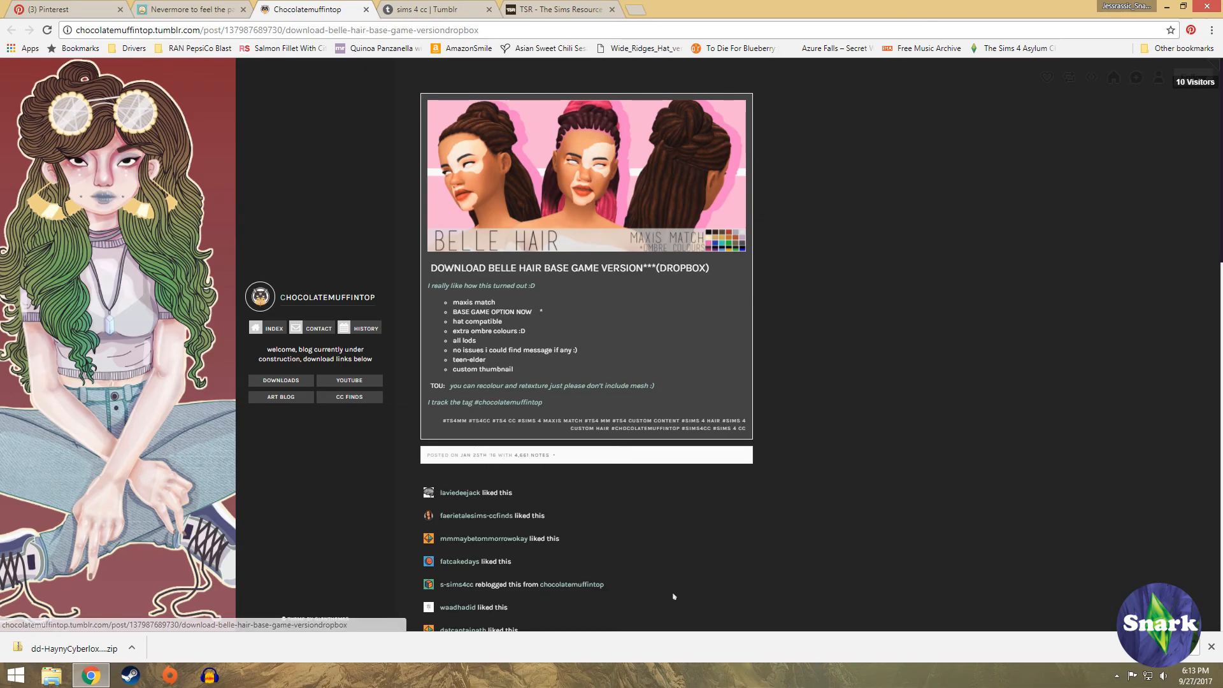
scroll(622, 567, down, 10)
scroll(620, 567, up, 10)
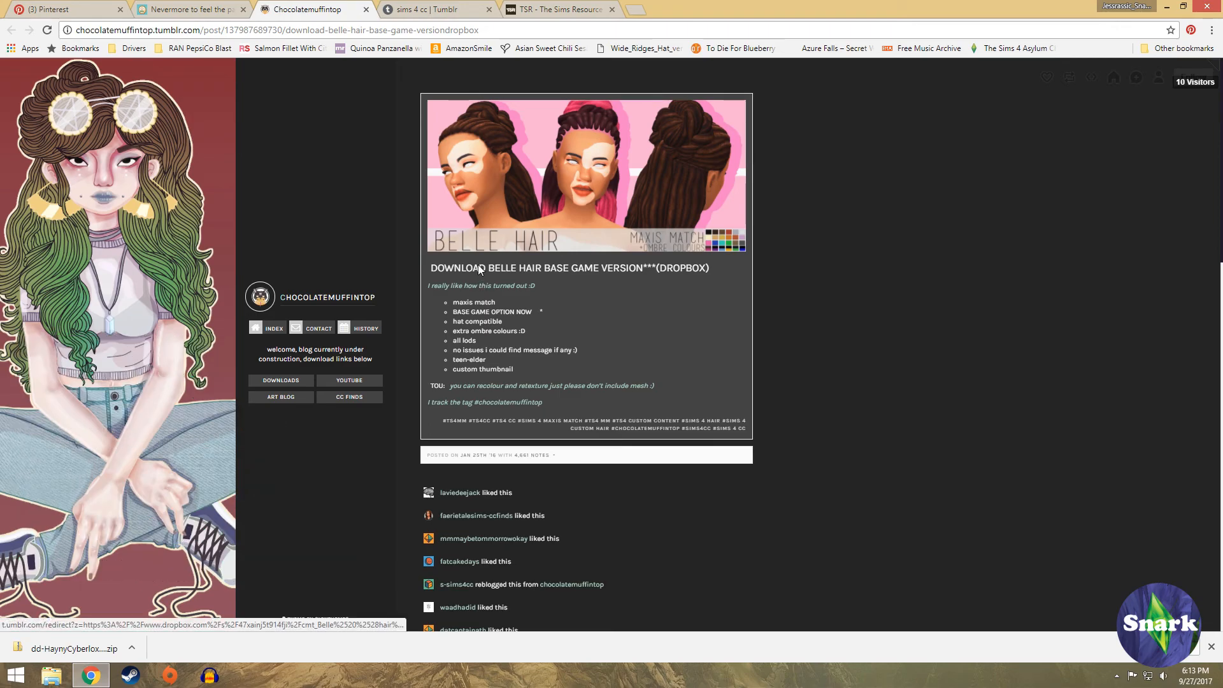
click(479, 267)
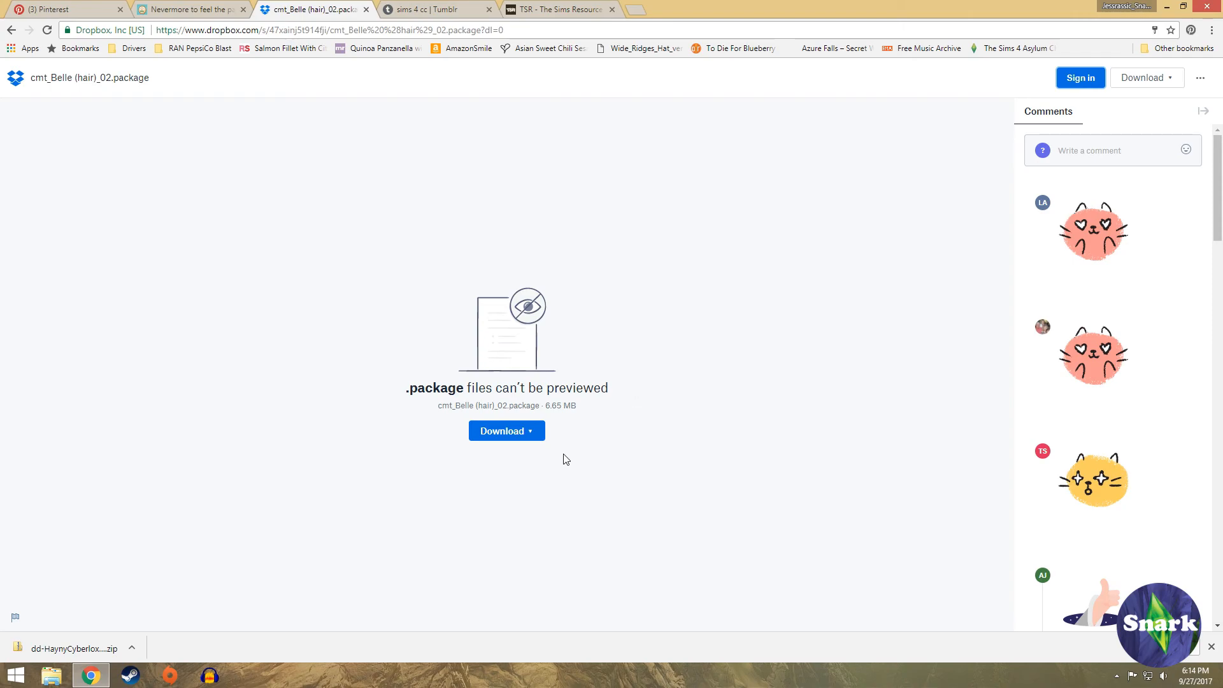
click(532, 432)
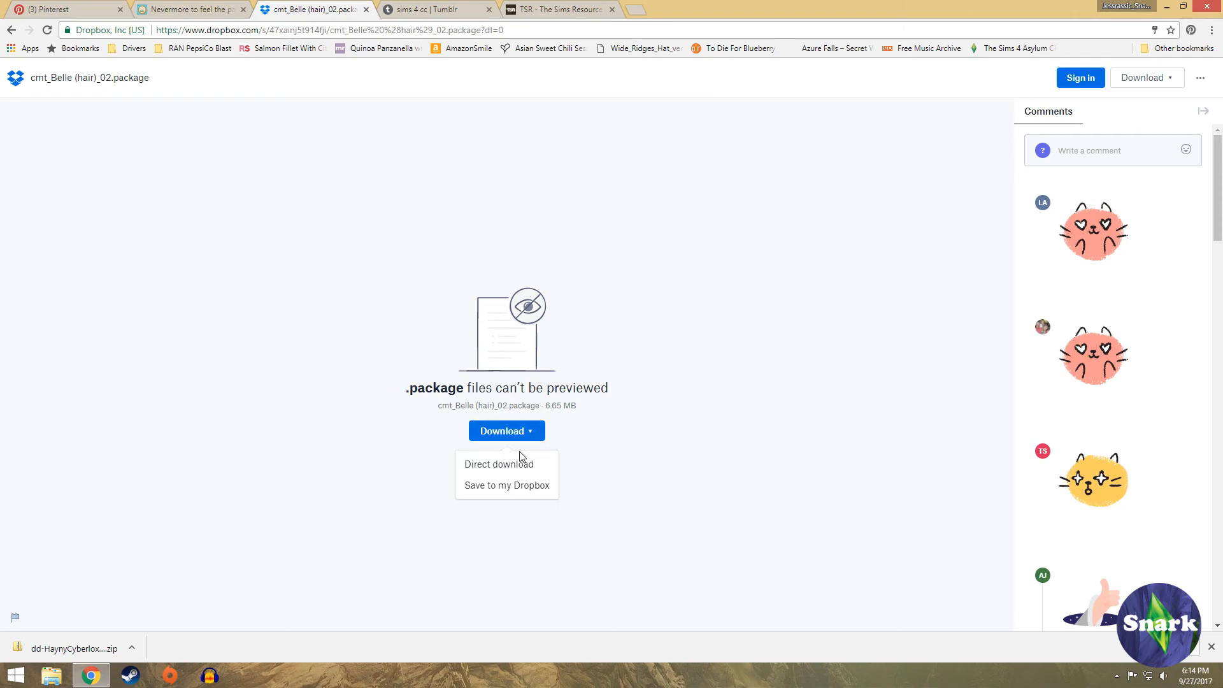
click(515, 467)
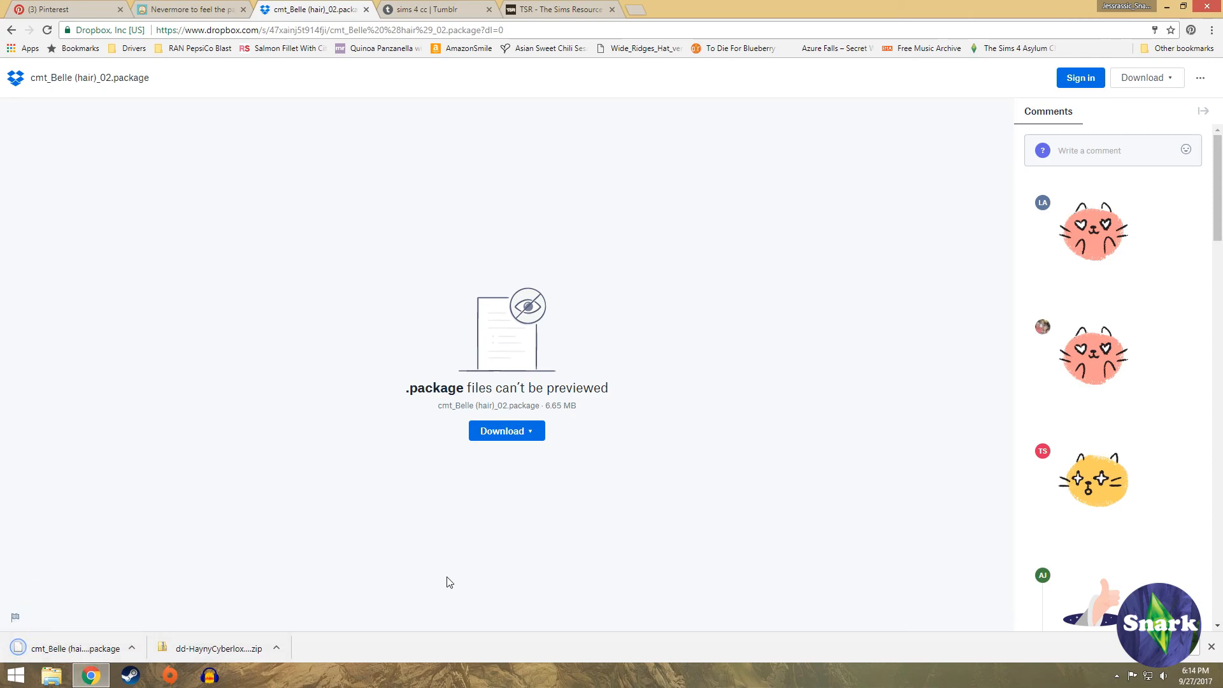
click(367, 10)
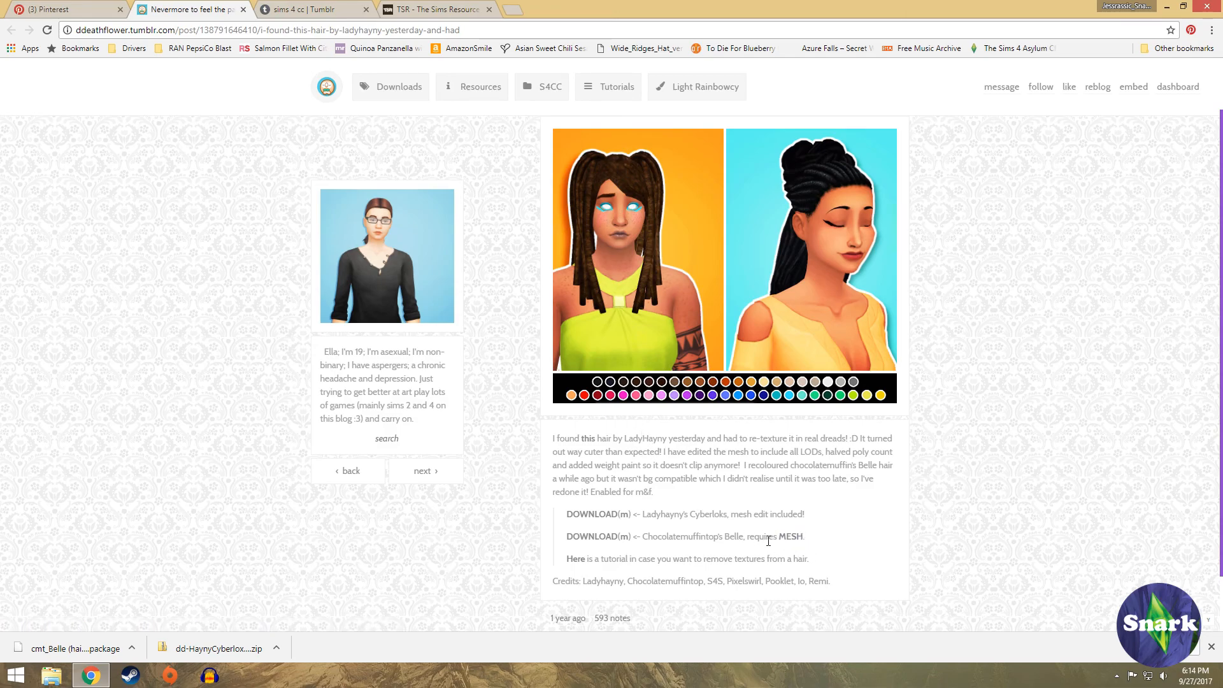
Download the Belle hair recolour dd-cmtBelleBGcompatible-PO.zip from Sim File Share
click(604, 537)
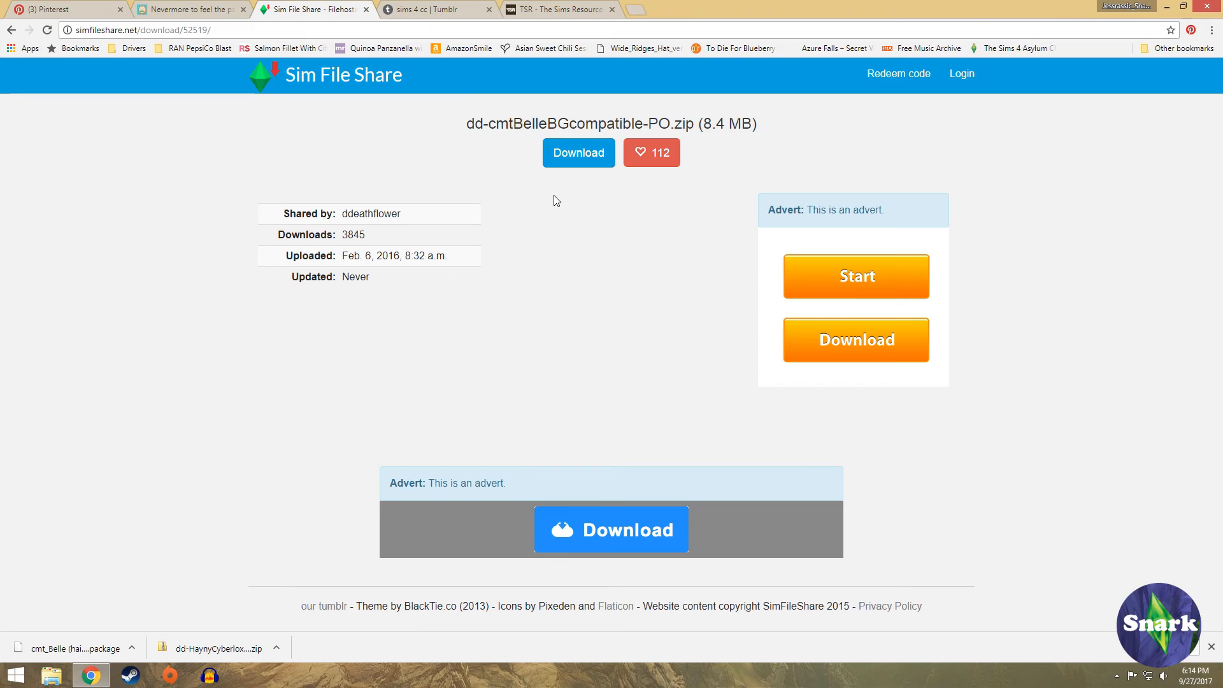
click(576, 164)
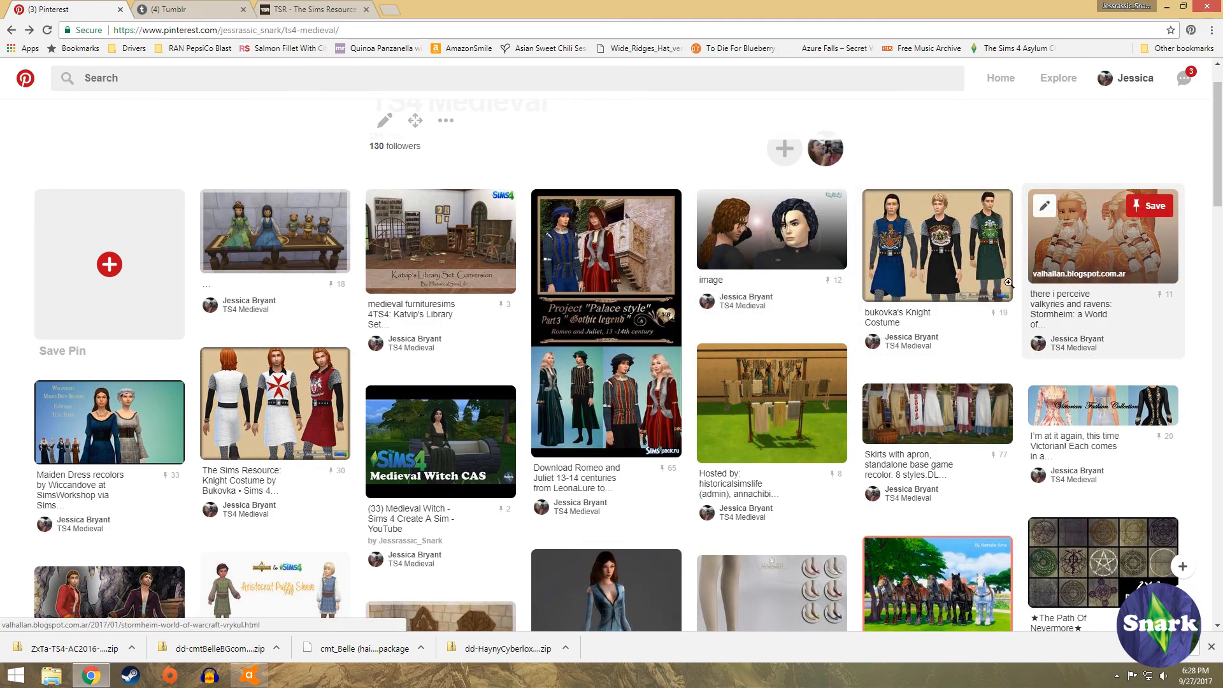
Open the Stormheim Vrykul beard pin on the TS4 Medieval board and visit its source blog post
click(1106, 241)
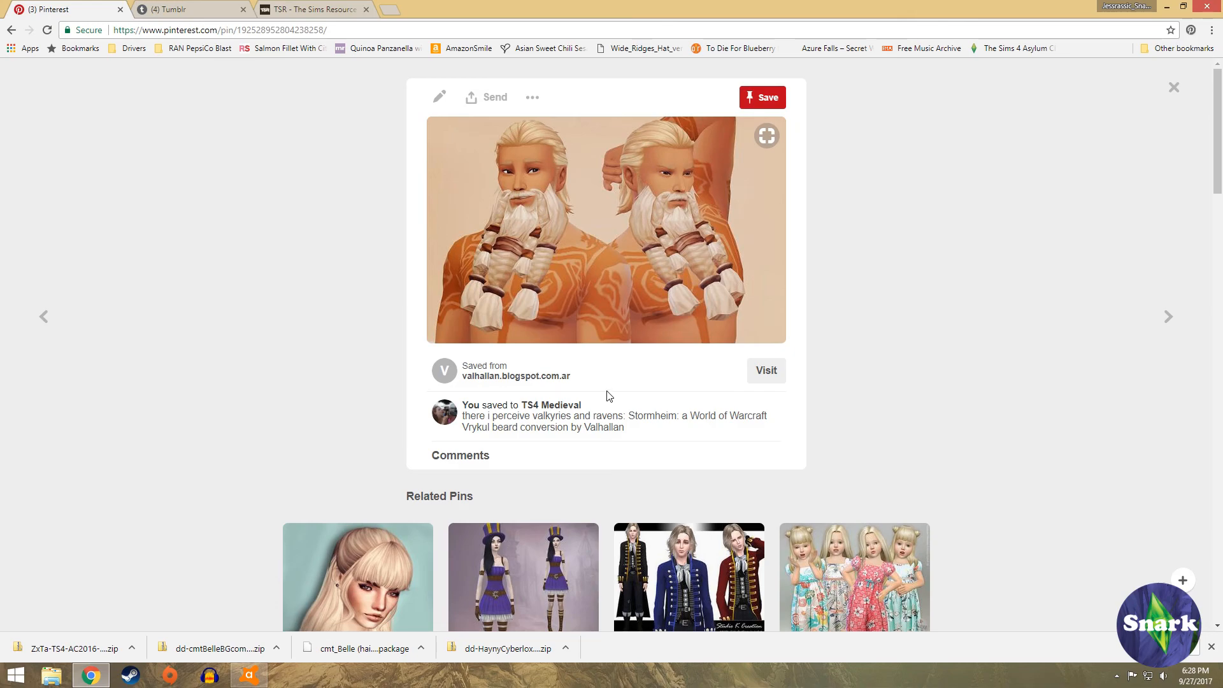
click(619, 237)
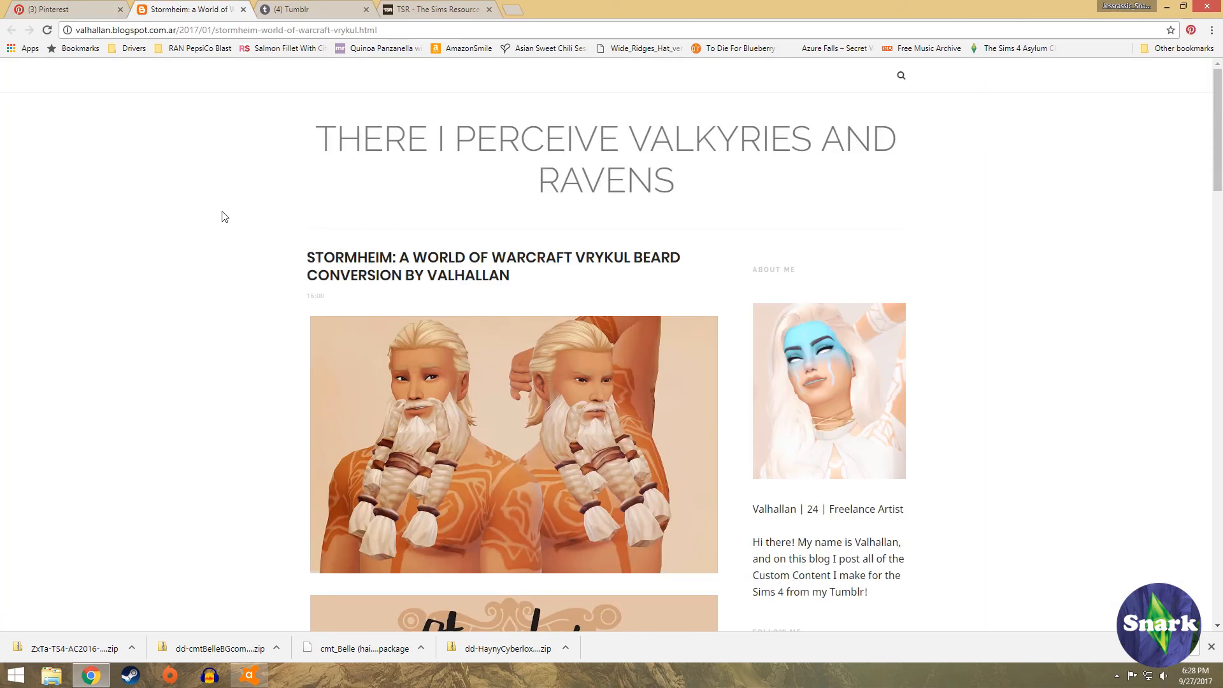
Look through the Stormheim beard post, including its preview images, feature list, notes, credits and download options
scroll(278, 357, down, 6)
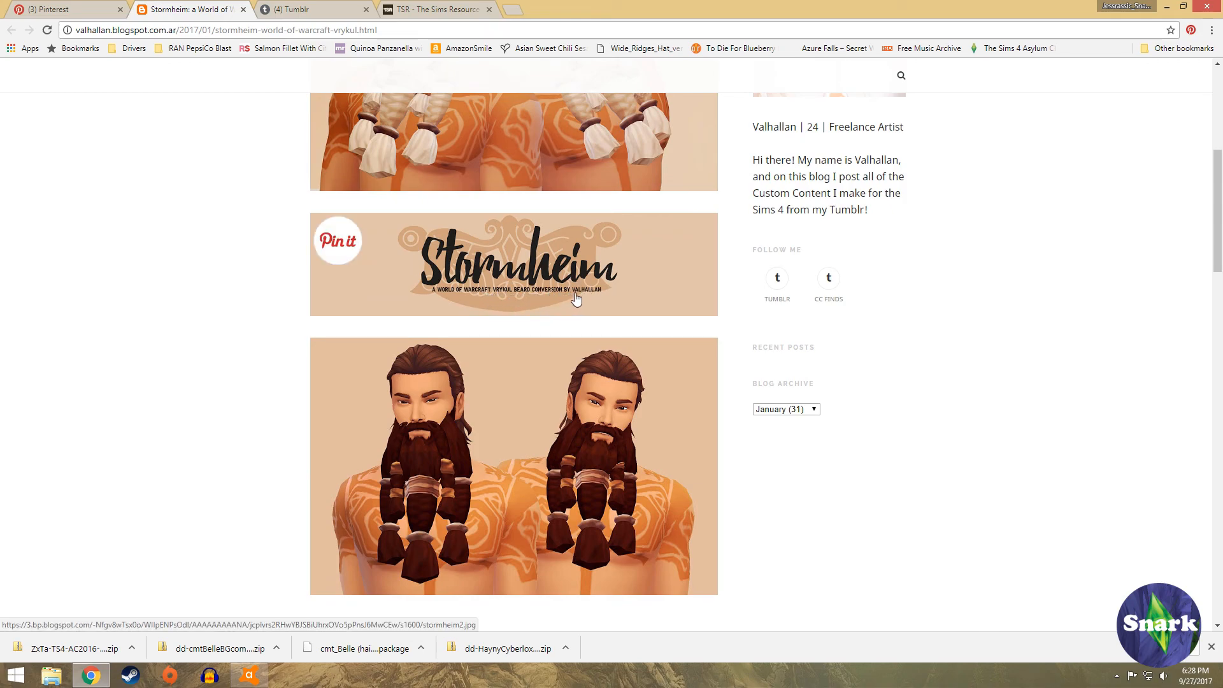
scroll(529, 300, up, 5)
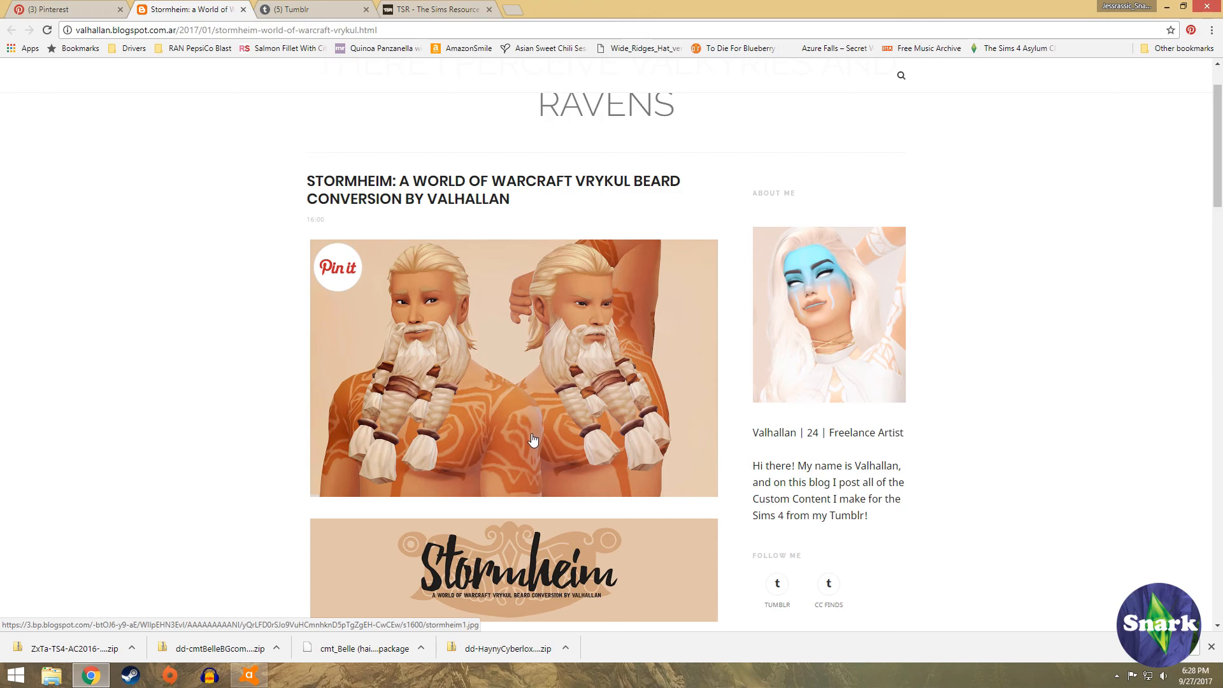
scroll(533, 433, down, 1)
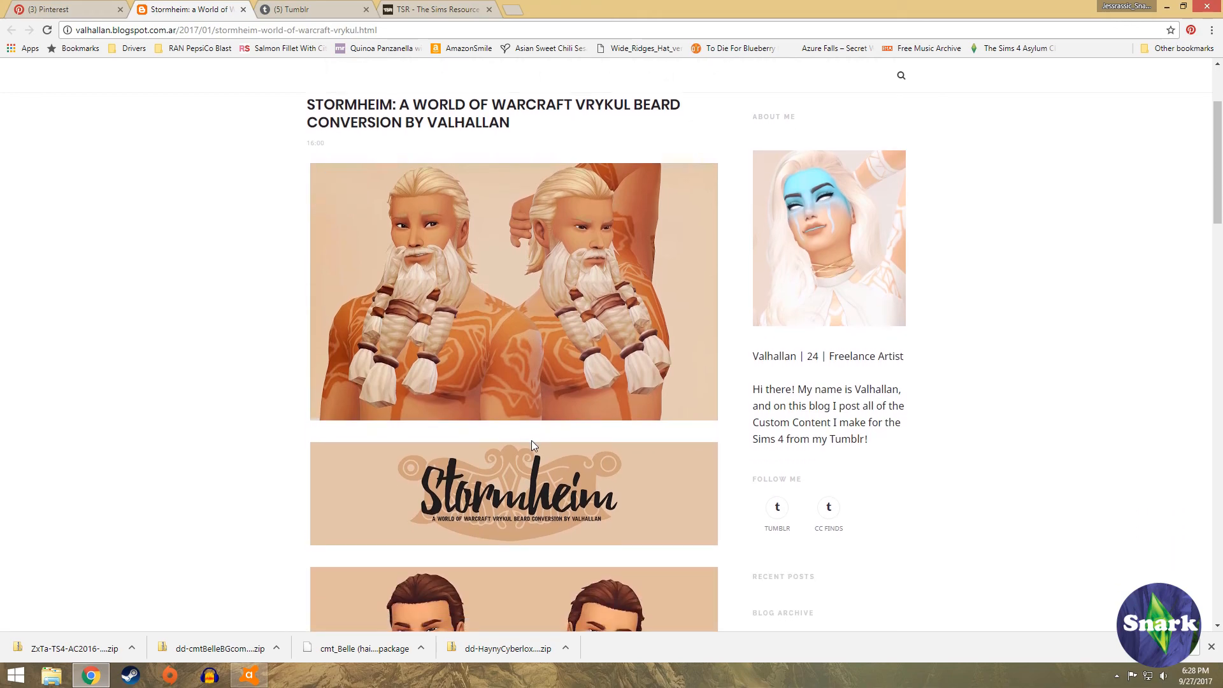
scroll(531, 441, down, 6)
scroll(545, 472, down, 2)
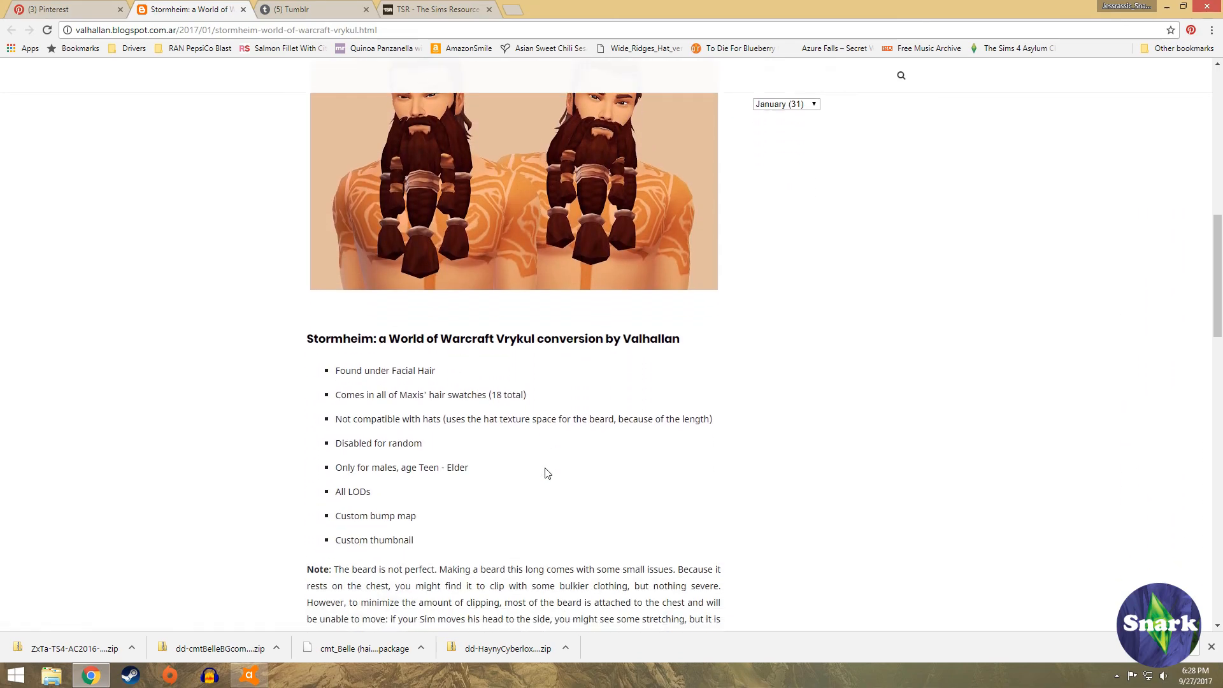
scroll(546, 476, down, 5)
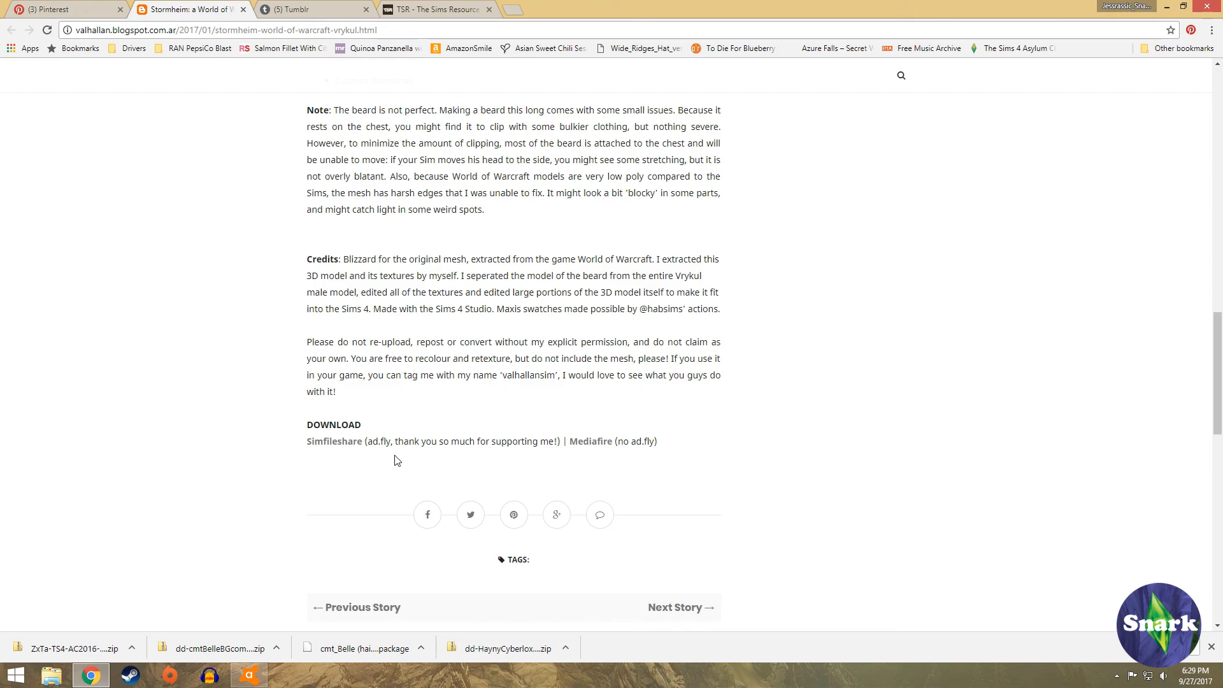
scroll(399, 450, up, 12)
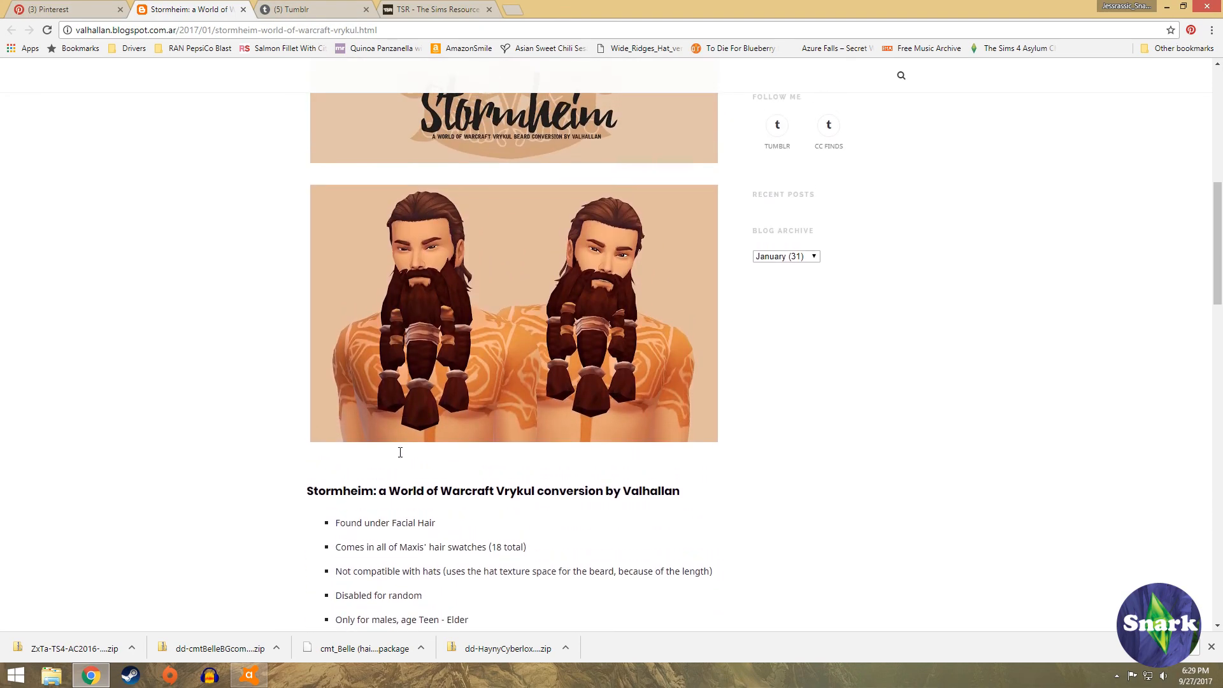
scroll(398, 448, up, 5)
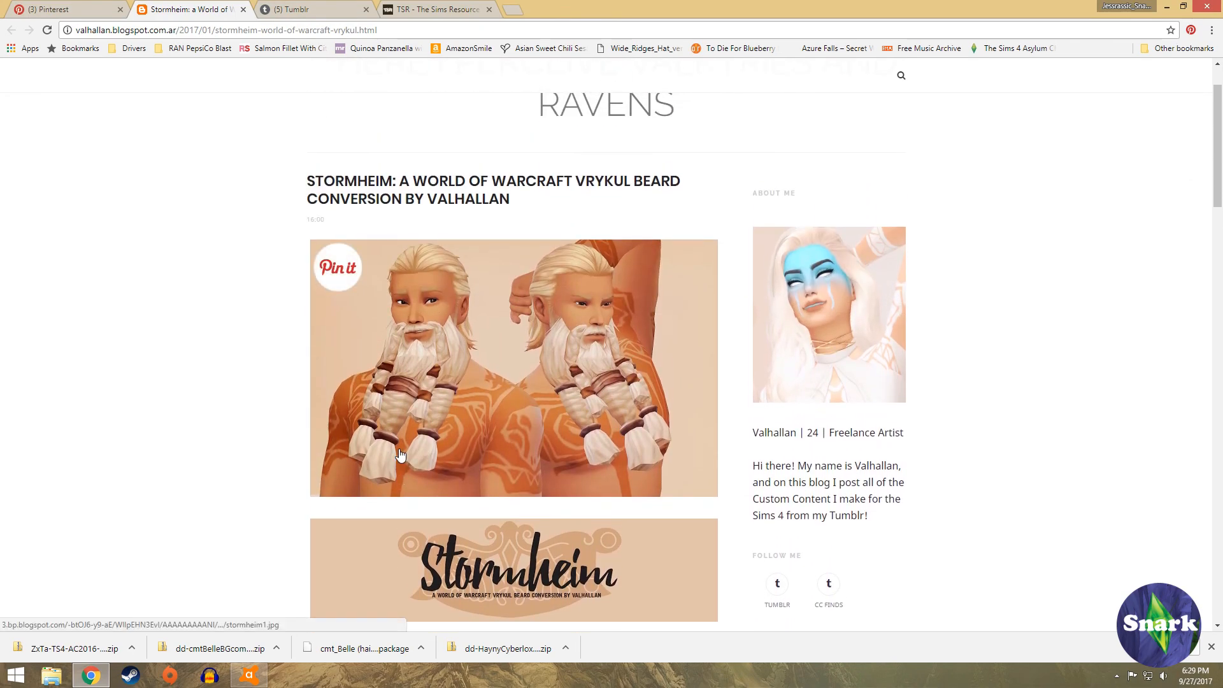
scroll(847, 481, down, 10)
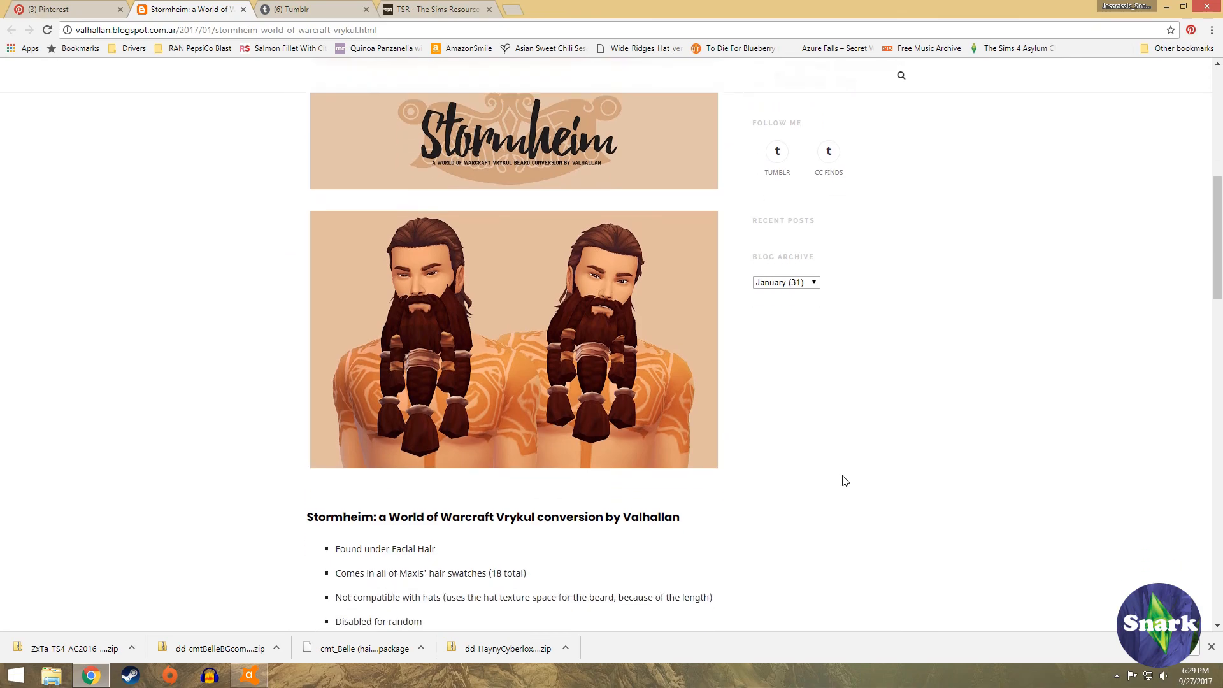
scroll(845, 481, down, 13)
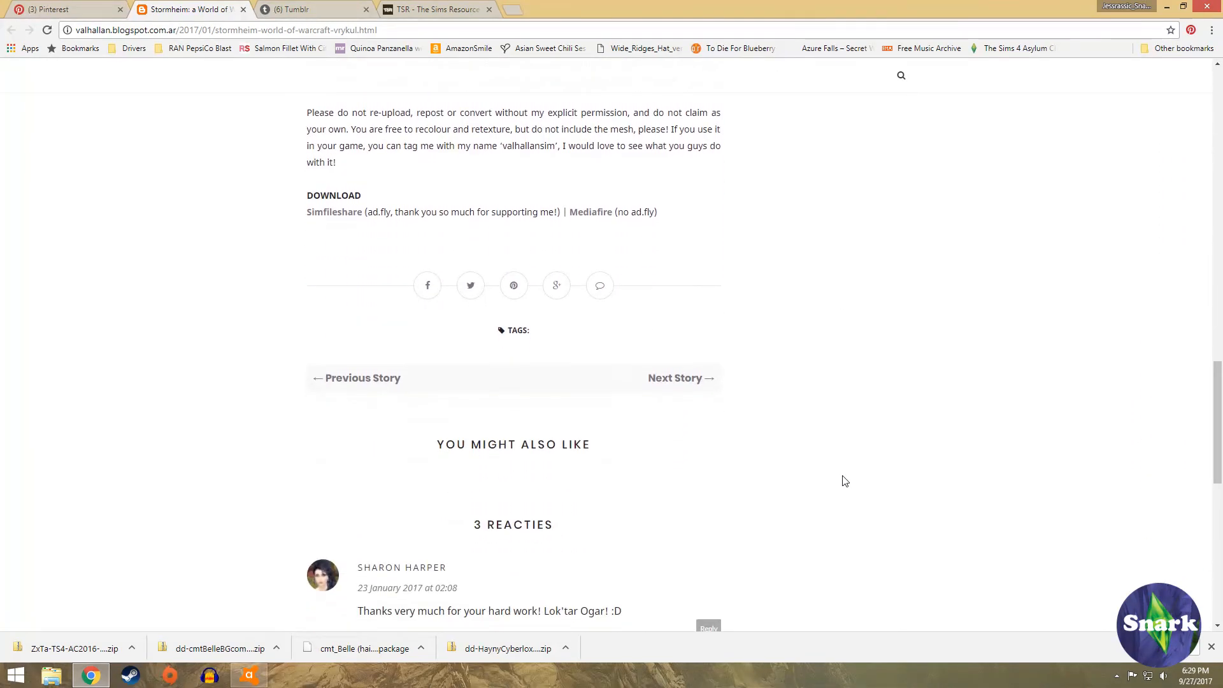
scroll(845, 481, up, 3)
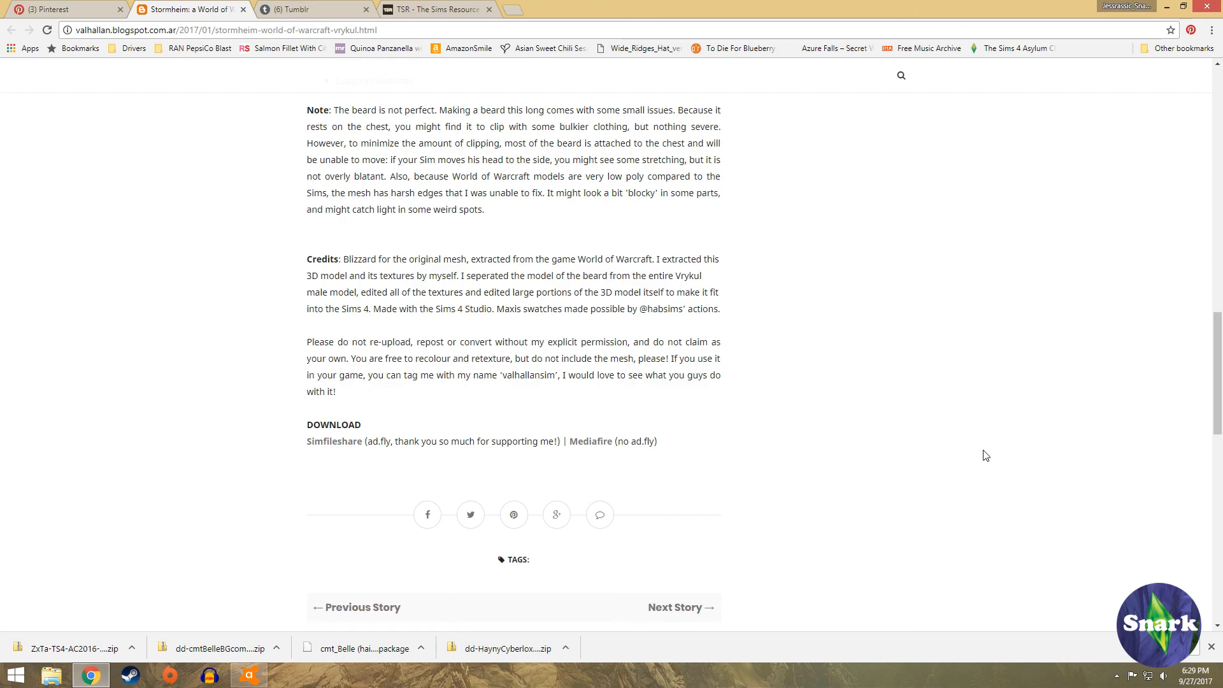
scroll(955, 456, up, 8)
scroll(1019, 455, up, 4)
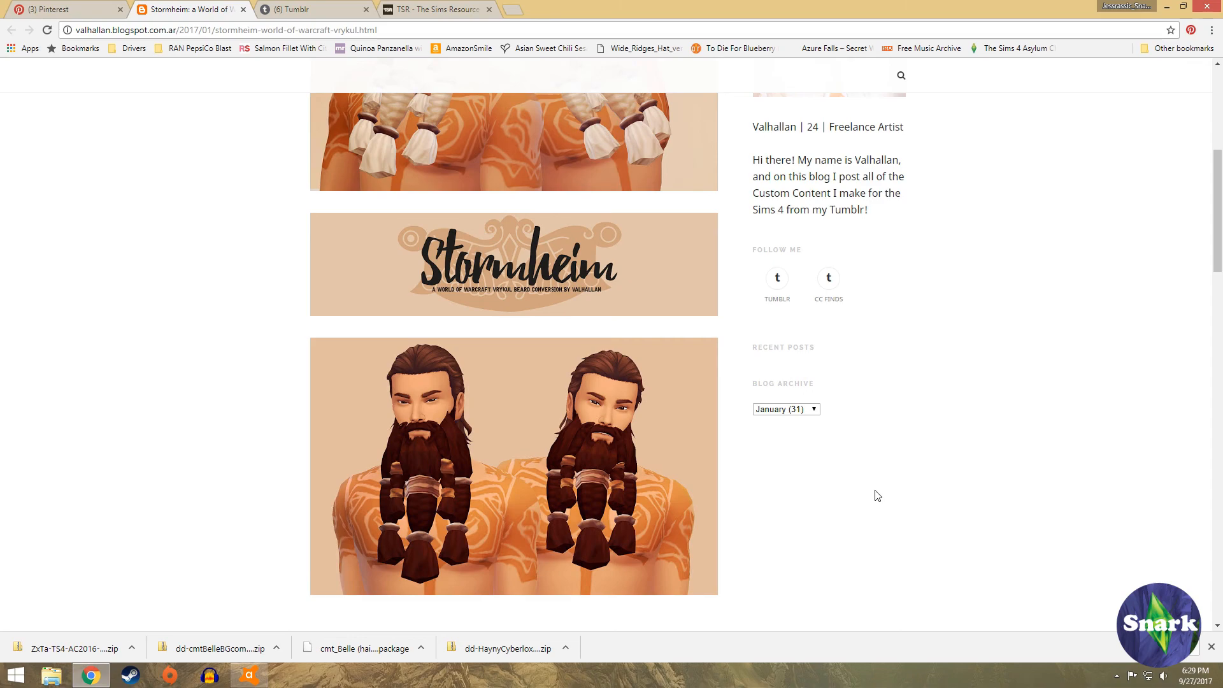
scroll(878, 495, up, 6)
scroll(714, 516, down, 2)
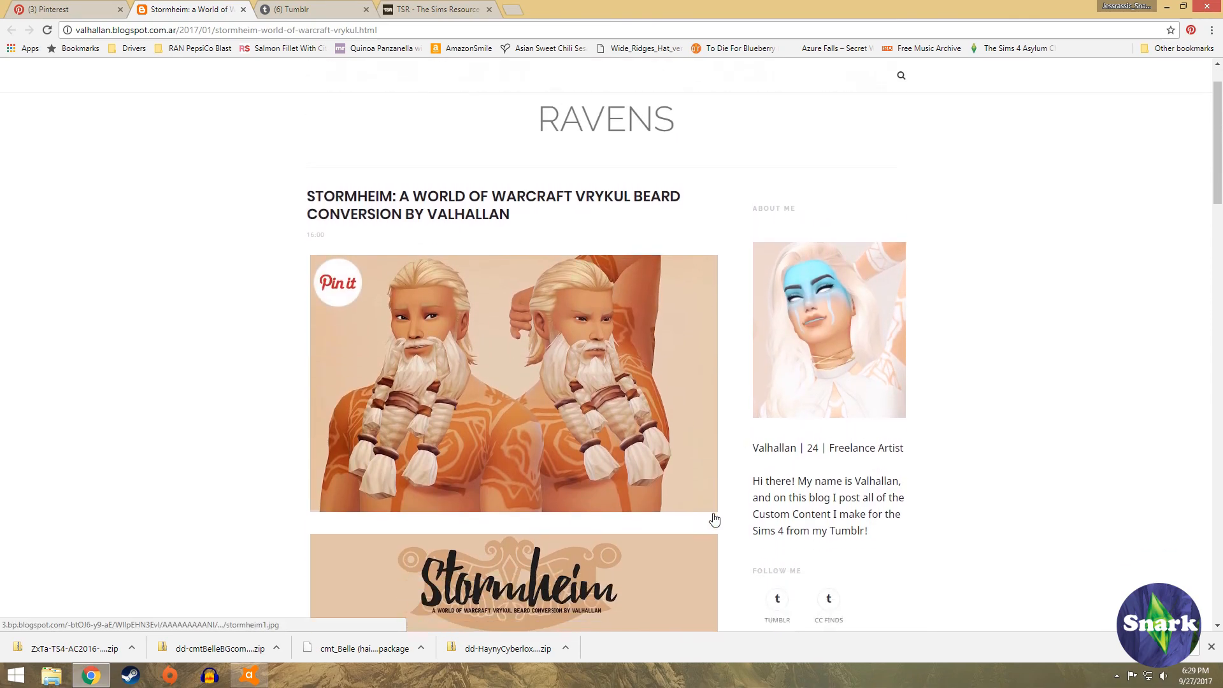
scroll(715, 520, down, 5)
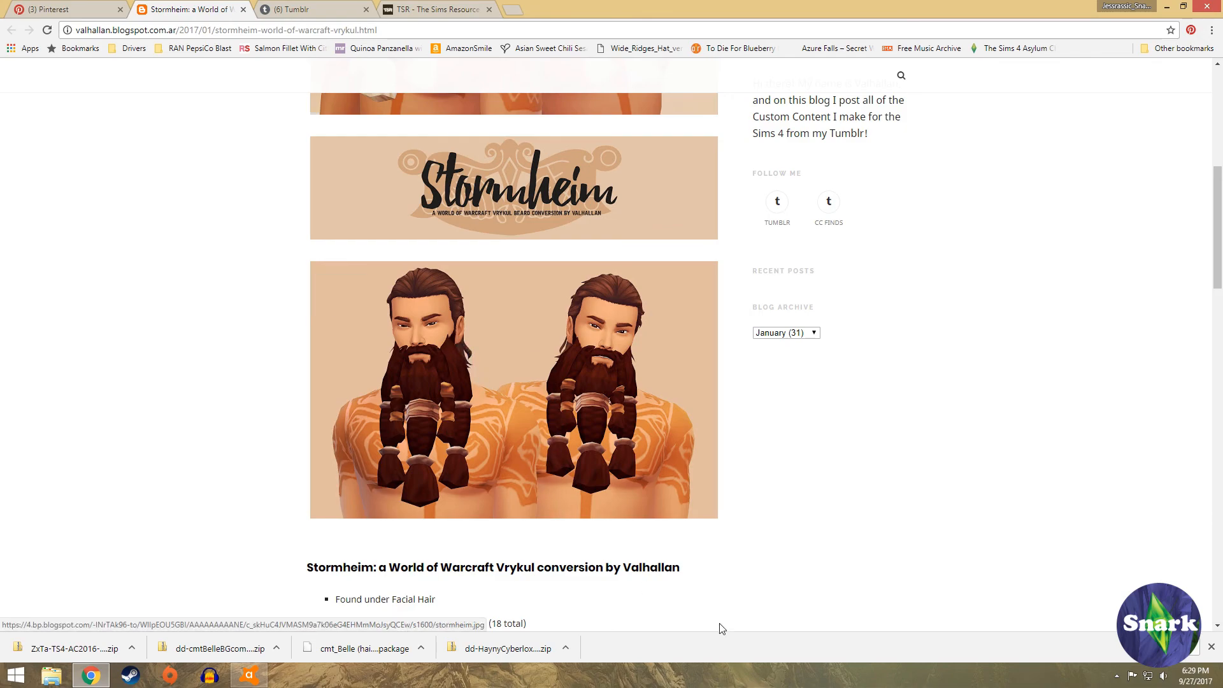
scroll(817, 573, down, 1)
scroll(817, 573, down, 12)
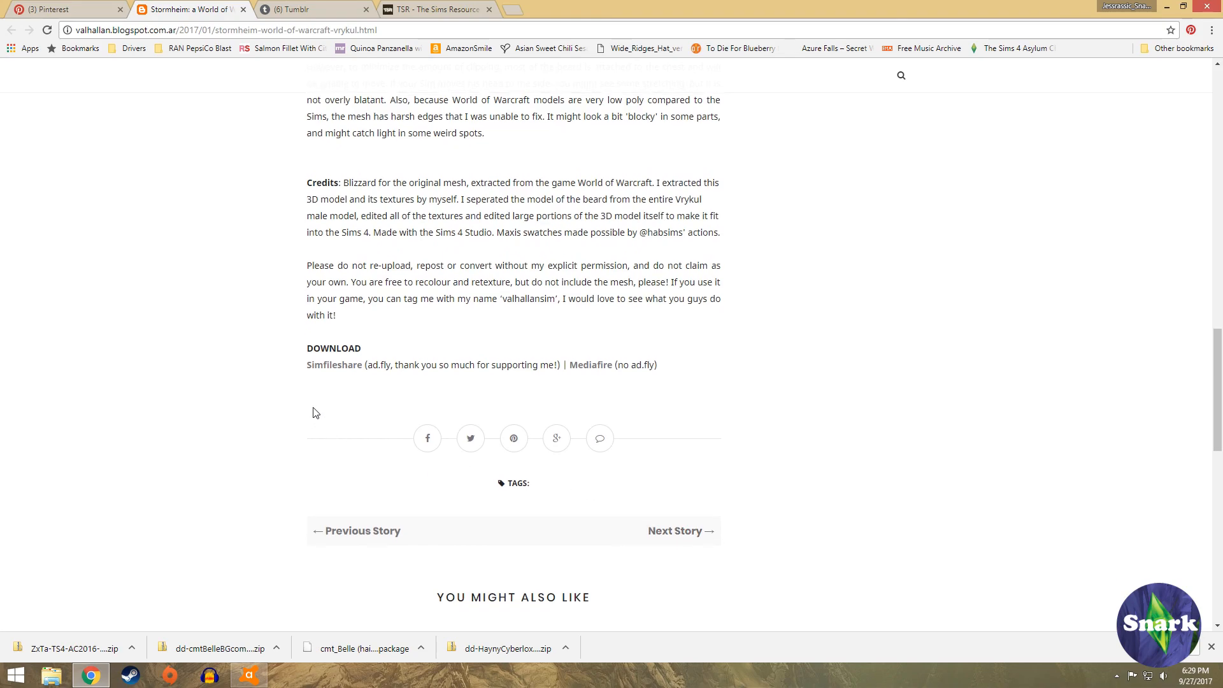
Download Valhallan_worldofwarcraft_vrykulbeard_1.package through the post's Simfileshare link, skipping the adf.ly ad, and try to back out of the redirected advert page
click(344, 373)
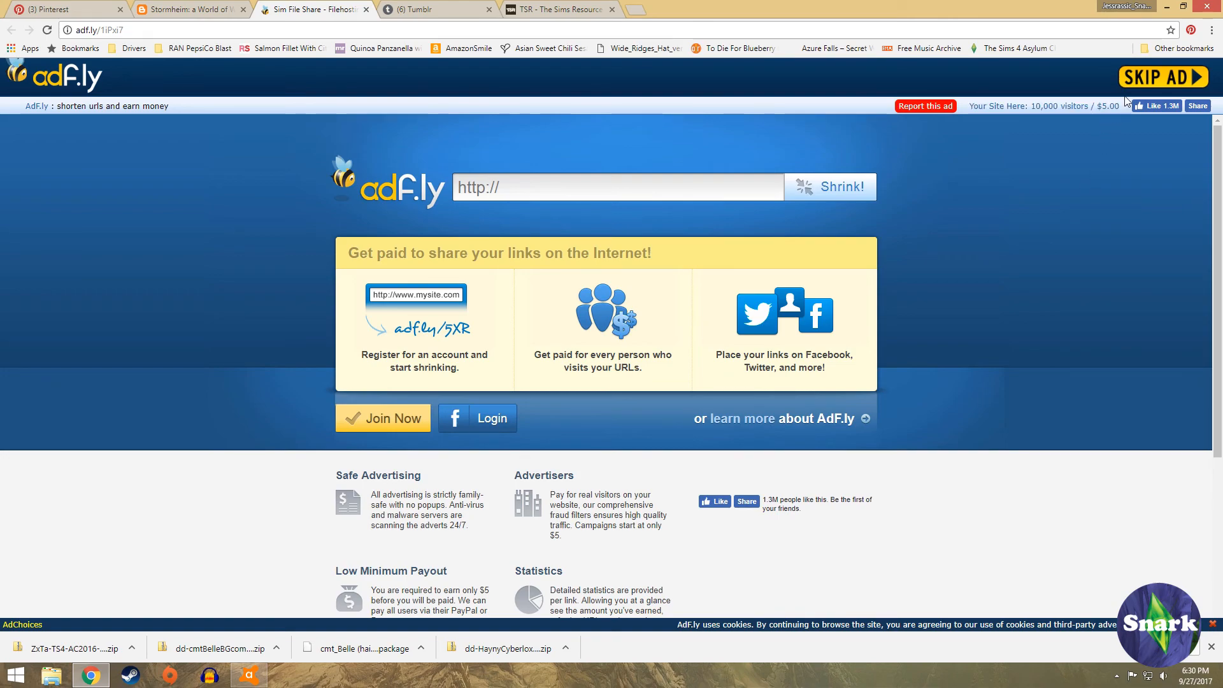
click(1177, 78)
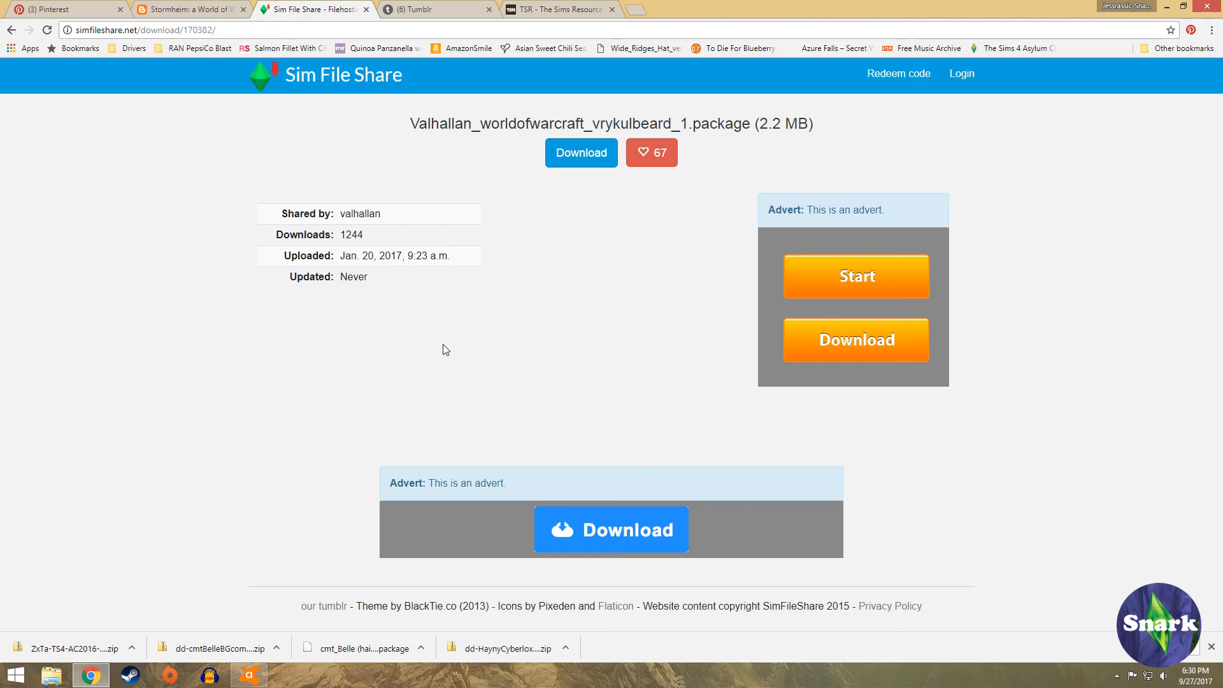
click(579, 155)
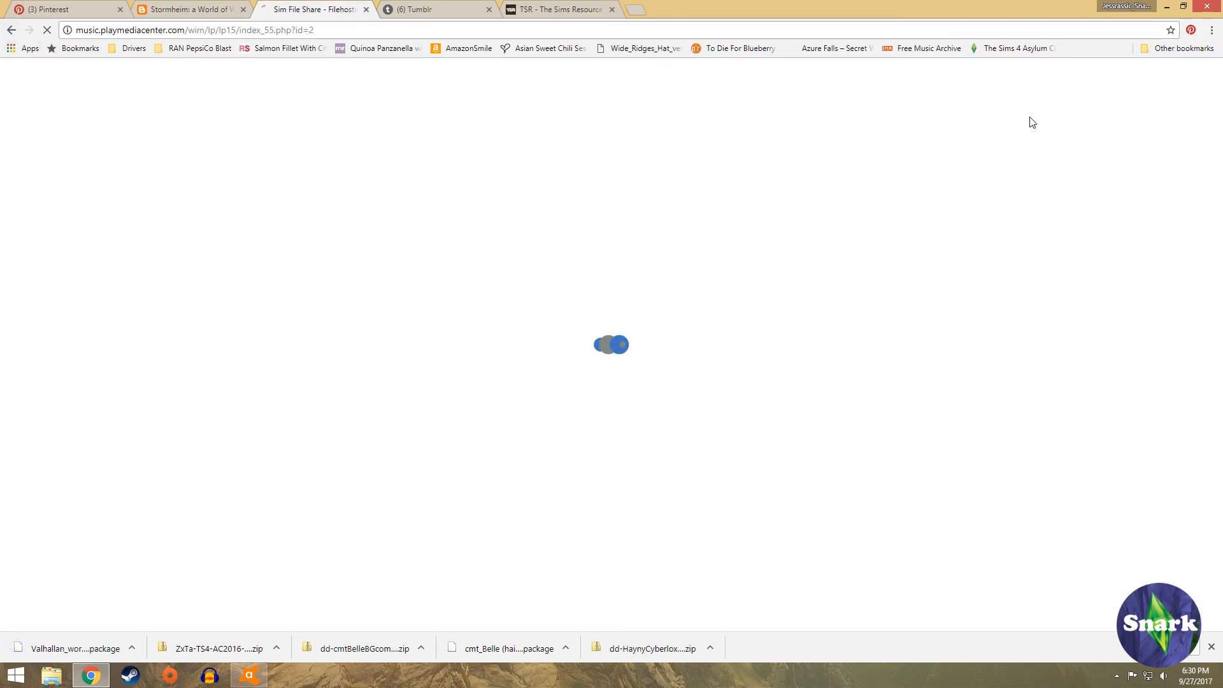
key(alt+Left)
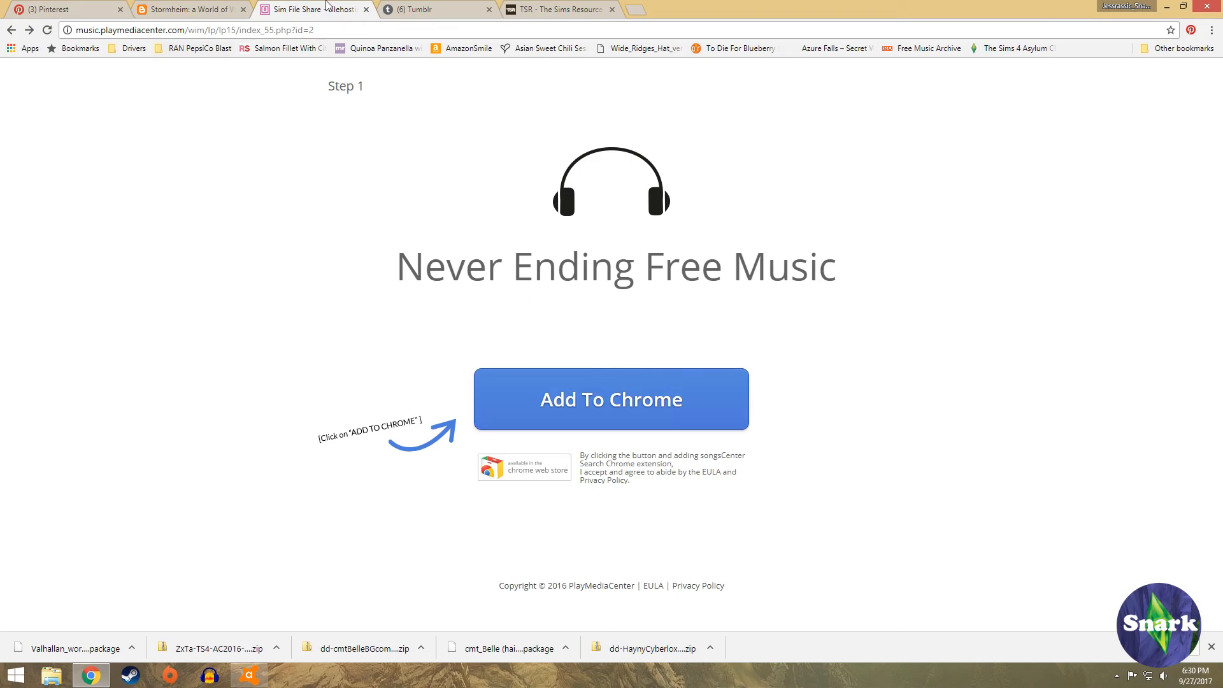
Close the redirected advert page with the fake virus alert, and close the finished Avast Smart Scan window
click(367, 10)
click(350, 365)
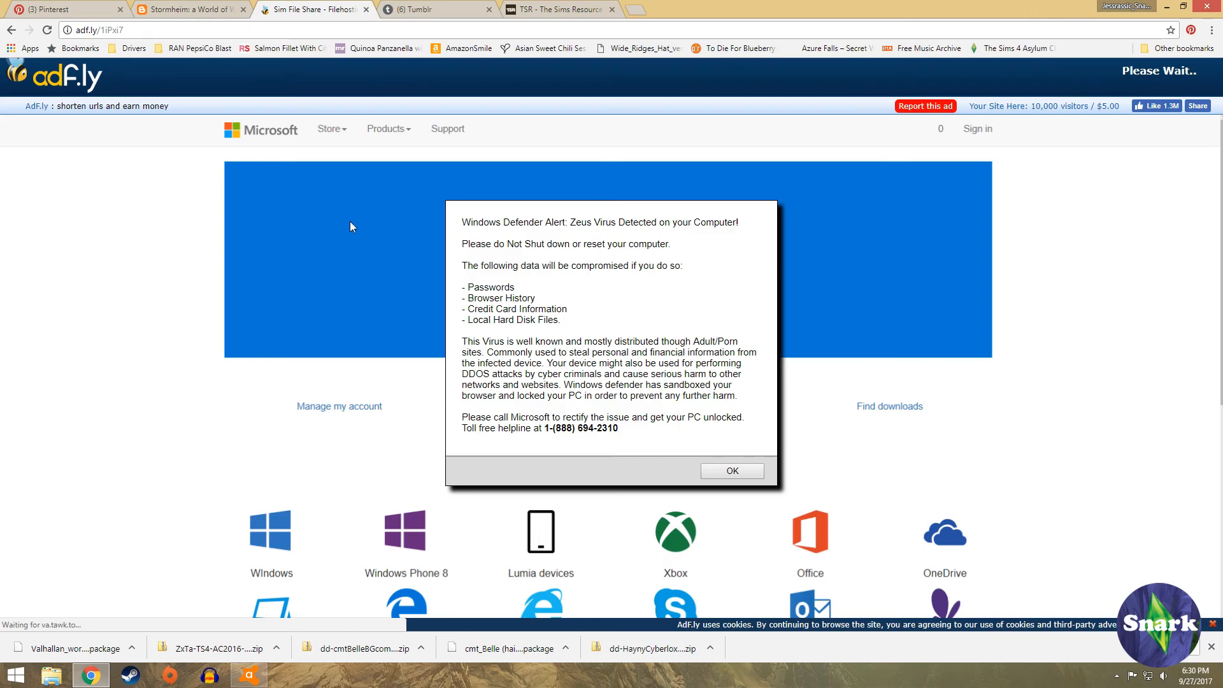
key(ctrl+w)
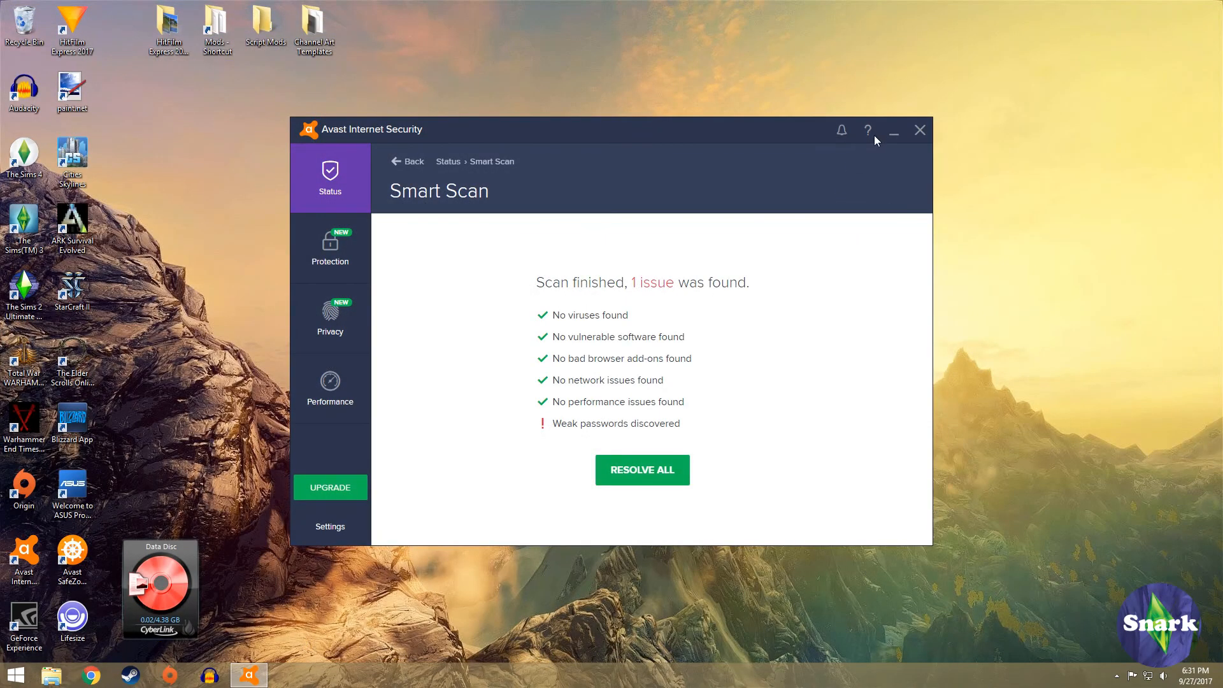
click(918, 131)
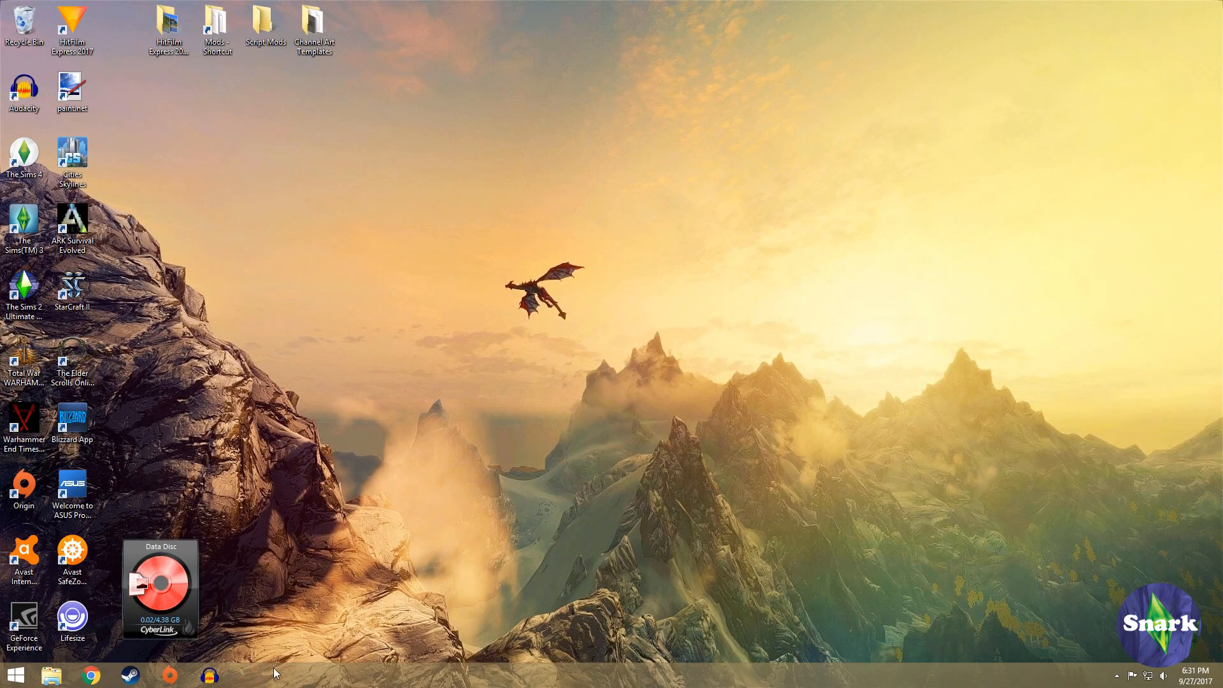
Open the Downloads folder in File Explorer and scan Valhallan_worldofwarcraft_vrykulbeard_1.package for viruses with Avast, closing the scanner when done
click(49, 678)
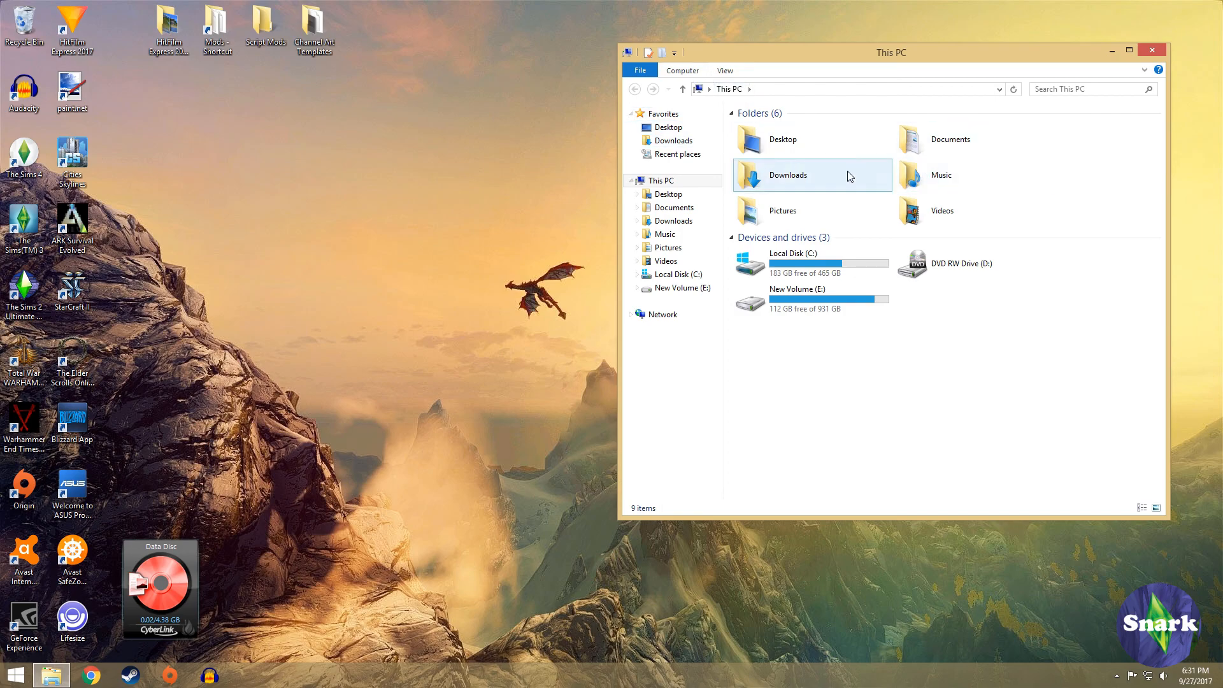
click(774, 172)
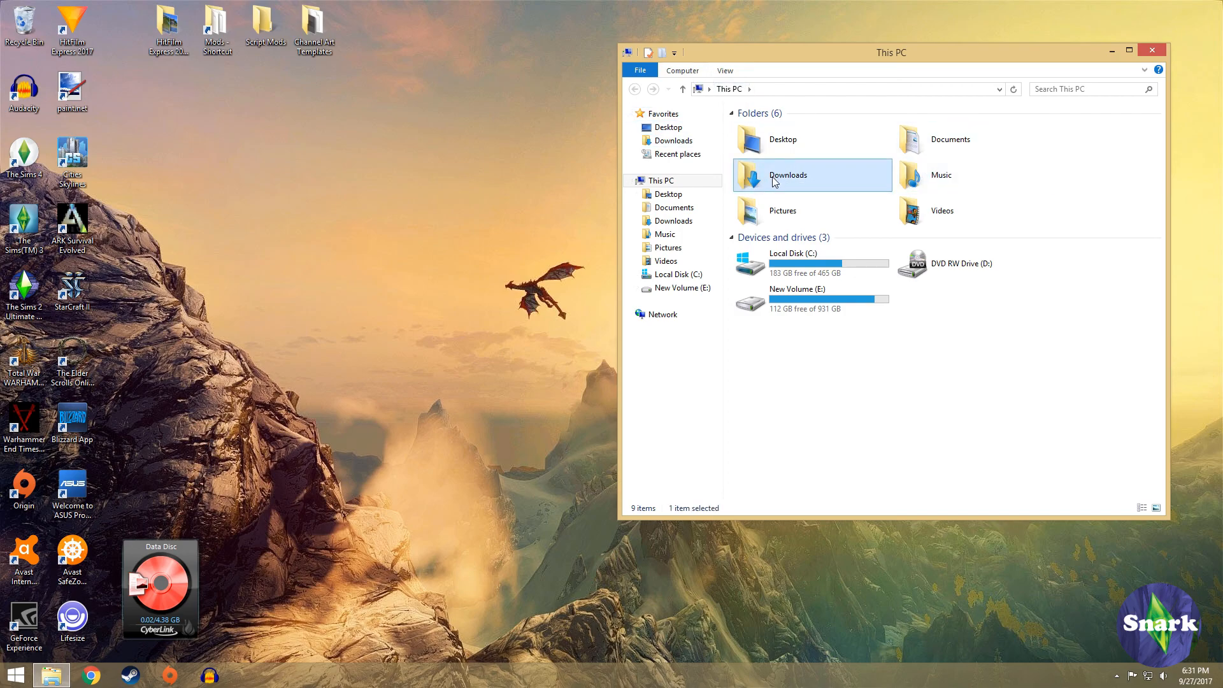
double_click(796, 183)
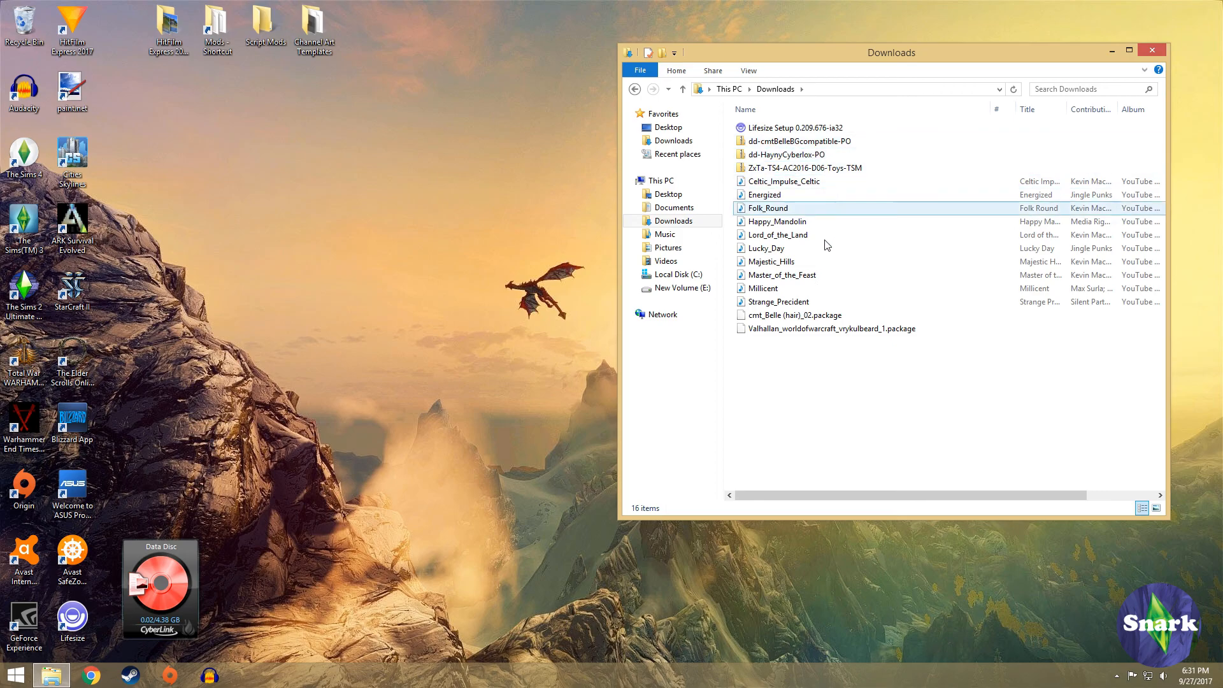
right_click(865, 332)
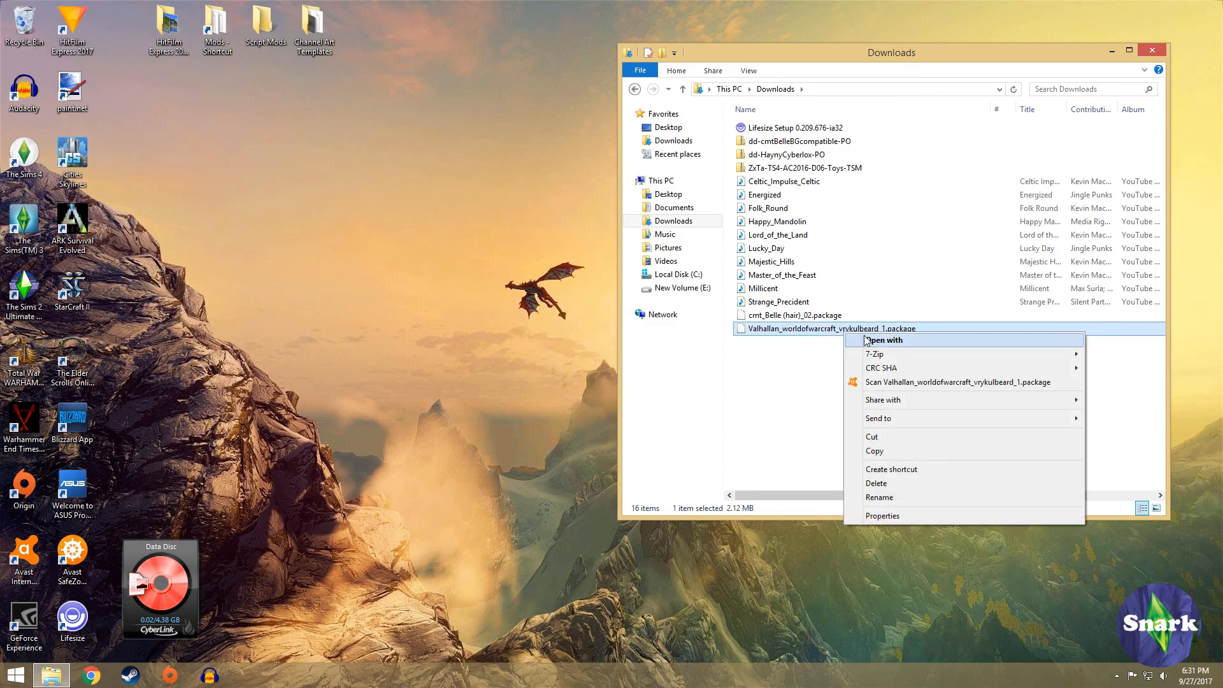
click(868, 383)
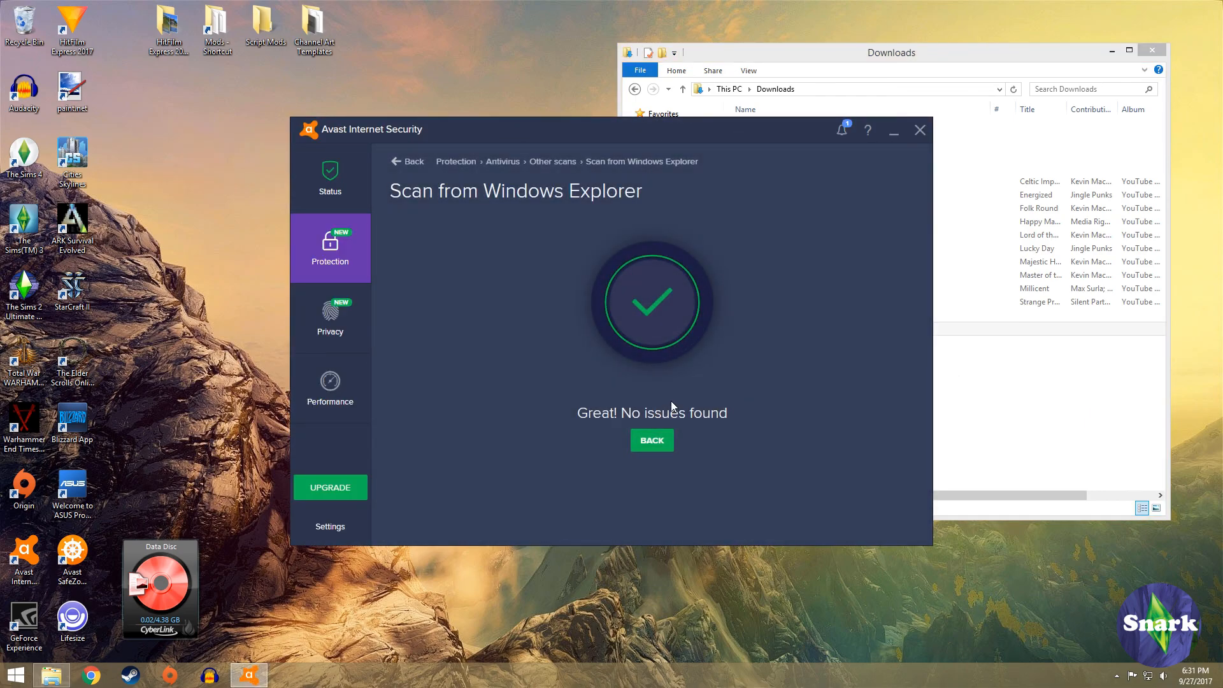
click(920, 130)
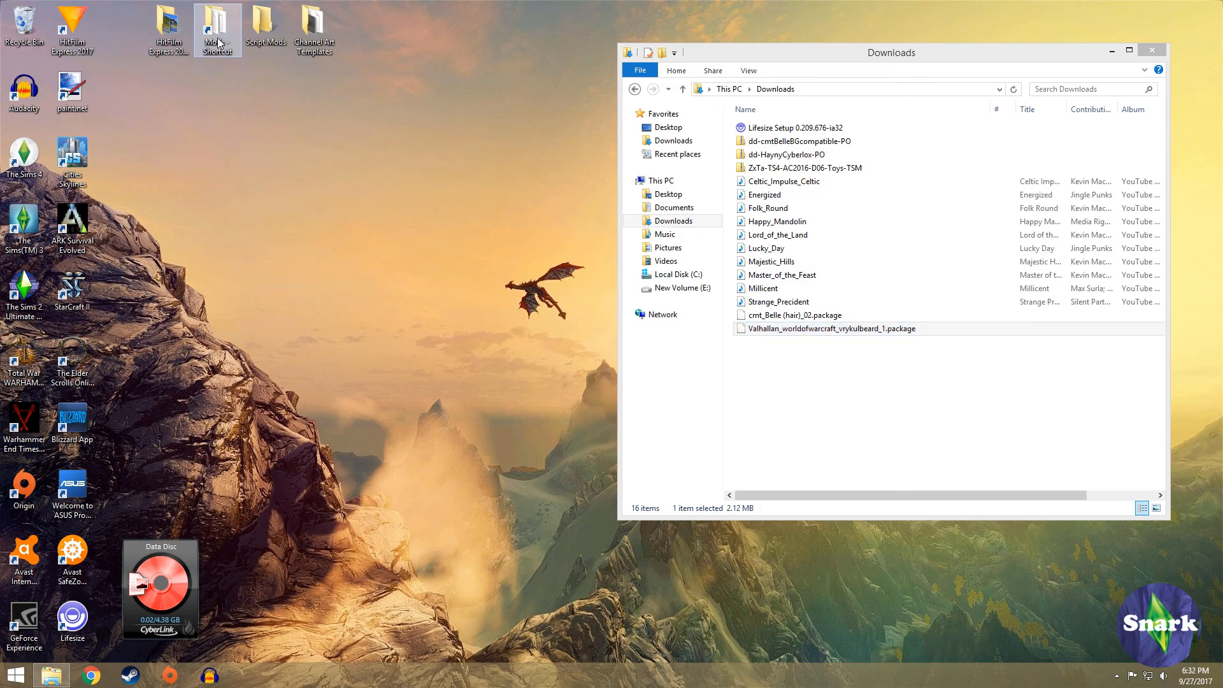
Open Documents in a separate window beside Downloads and browse to Electronic Arts > The Sims 4 > Mods
right_click(667, 211)
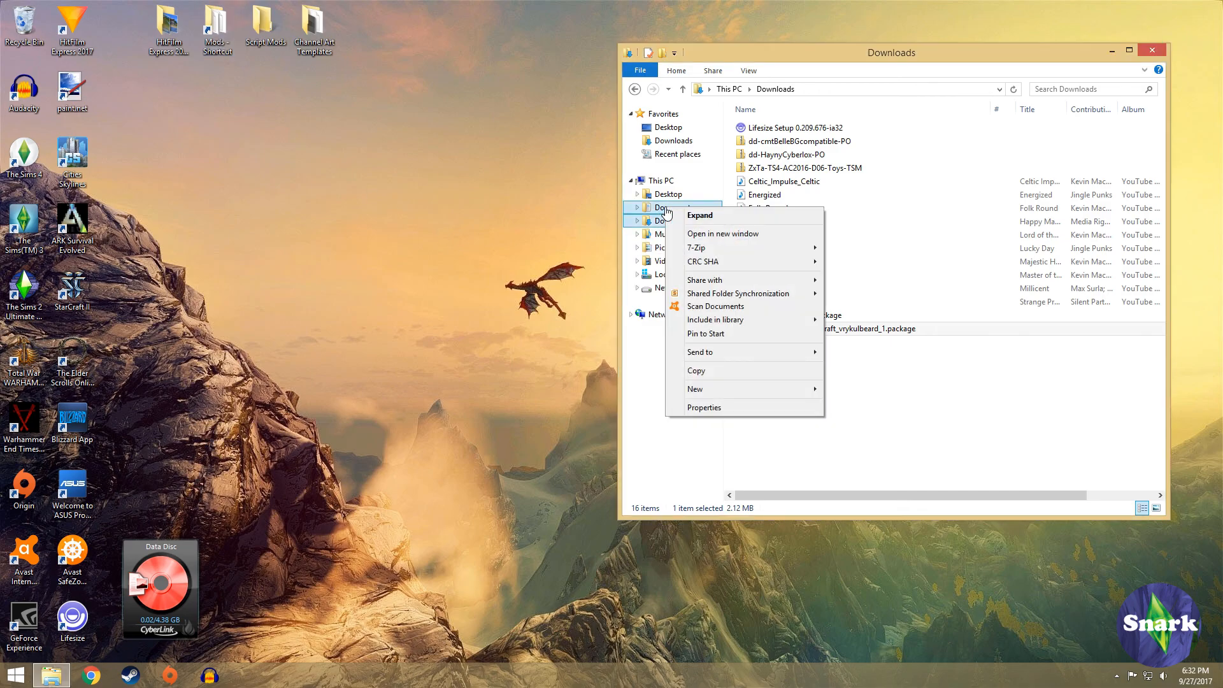
click(725, 234)
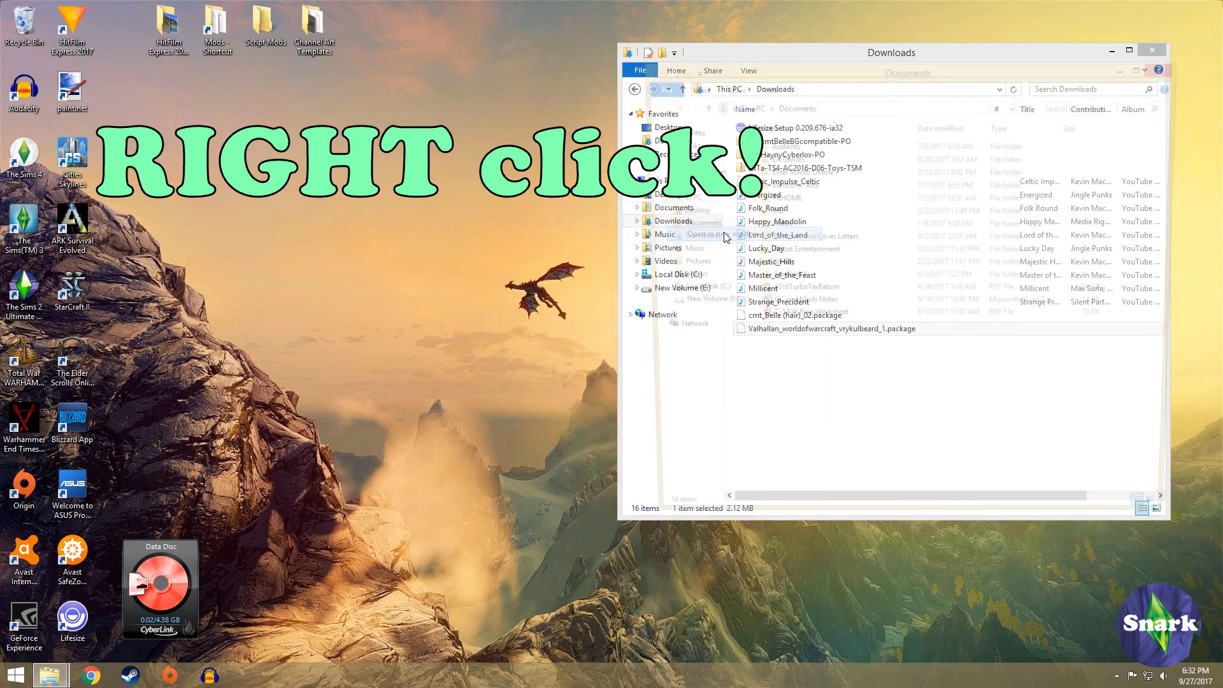
drag(783, 75, 204, 111)
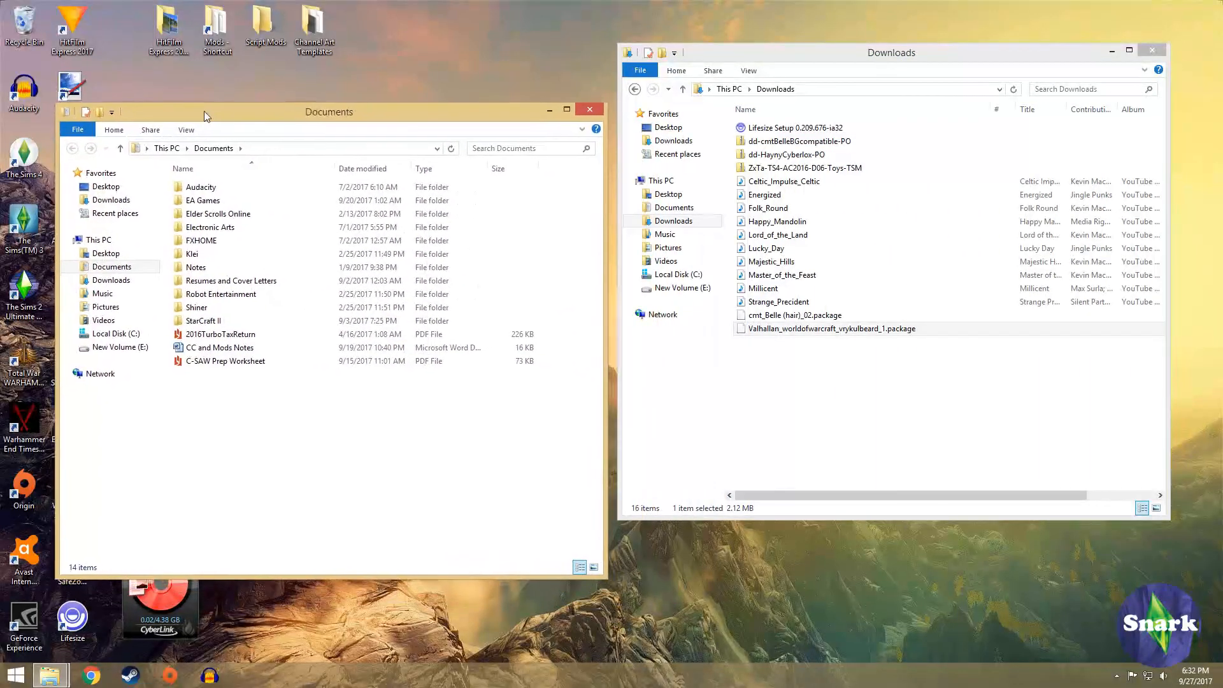
click(205, 227)
double_click(205, 228)
double_click(205, 201)
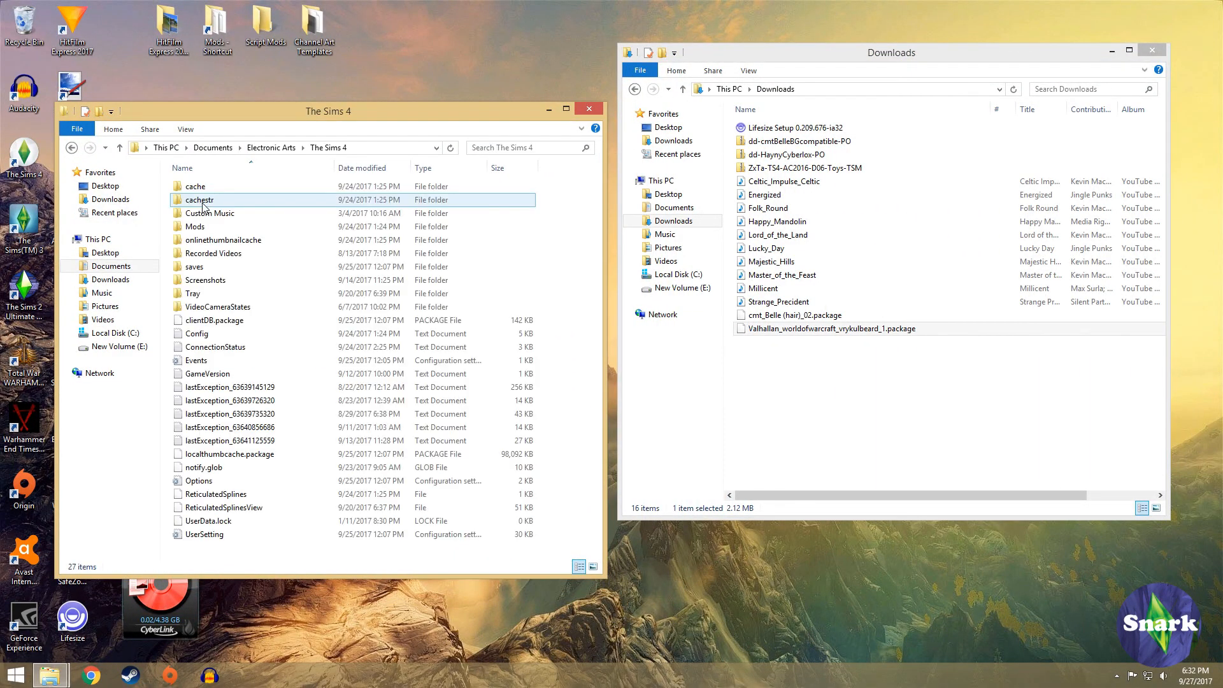
double_click(204, 227)
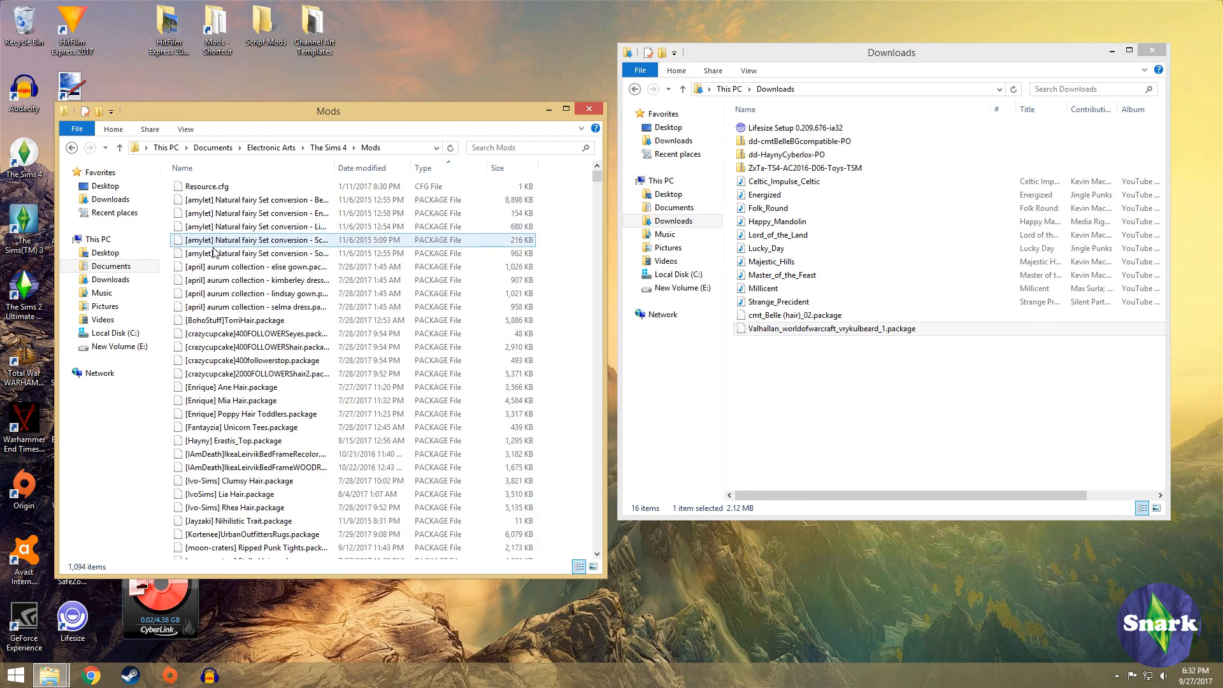
Go back to The Sims 4 folder, show the Create shortcut option for the Mods folder, and close the window
click(328, 147)
right_click(211, 234)
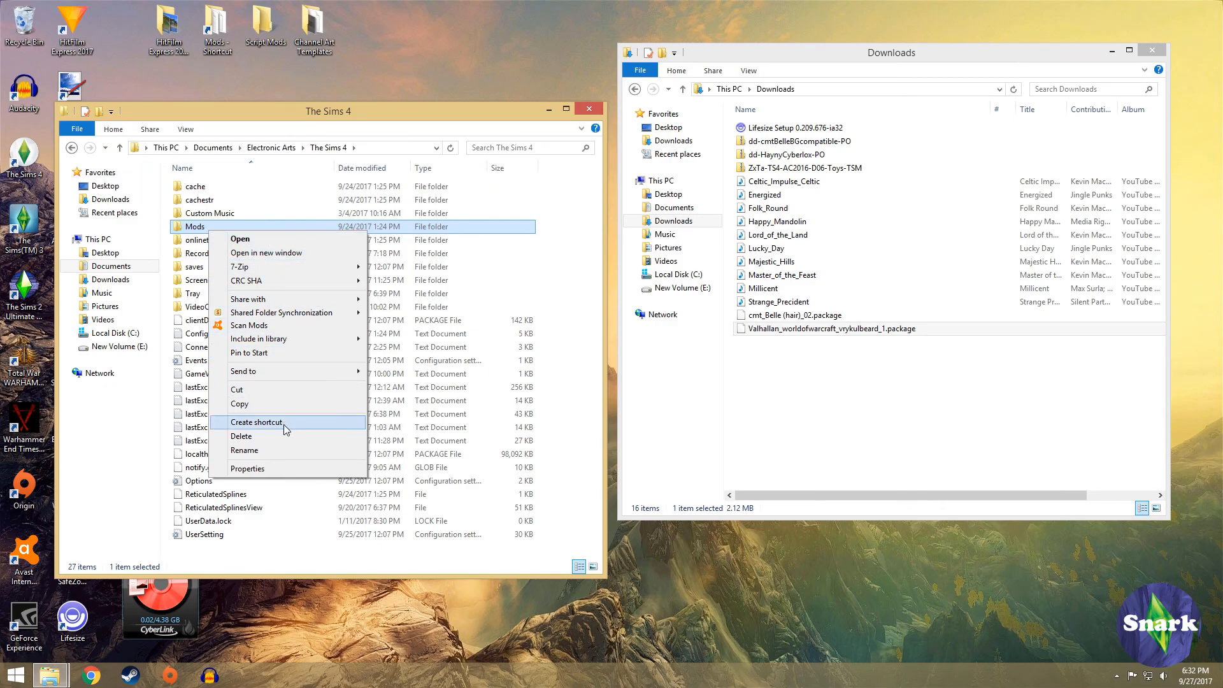
click(587, 109)
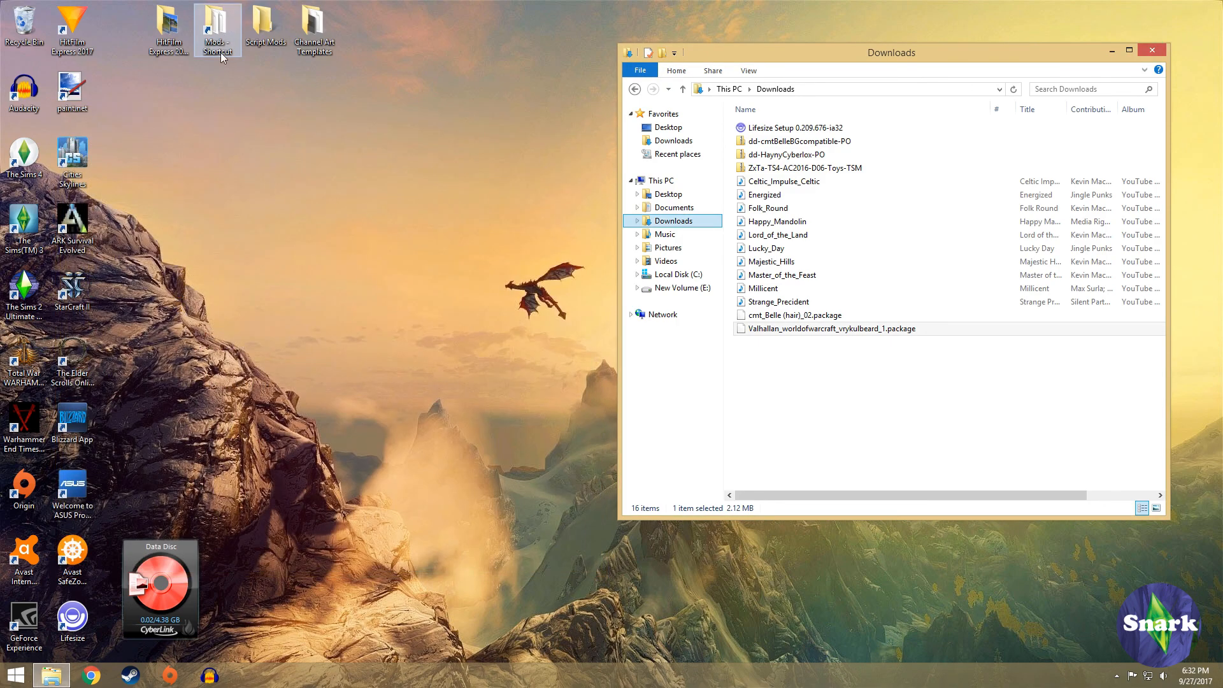
Open the Mods folder from its desktop shortcut and move the Valhallan beard and cmt_Belle (hair)_02 packages into it from Downloads
double_click(216, 25)
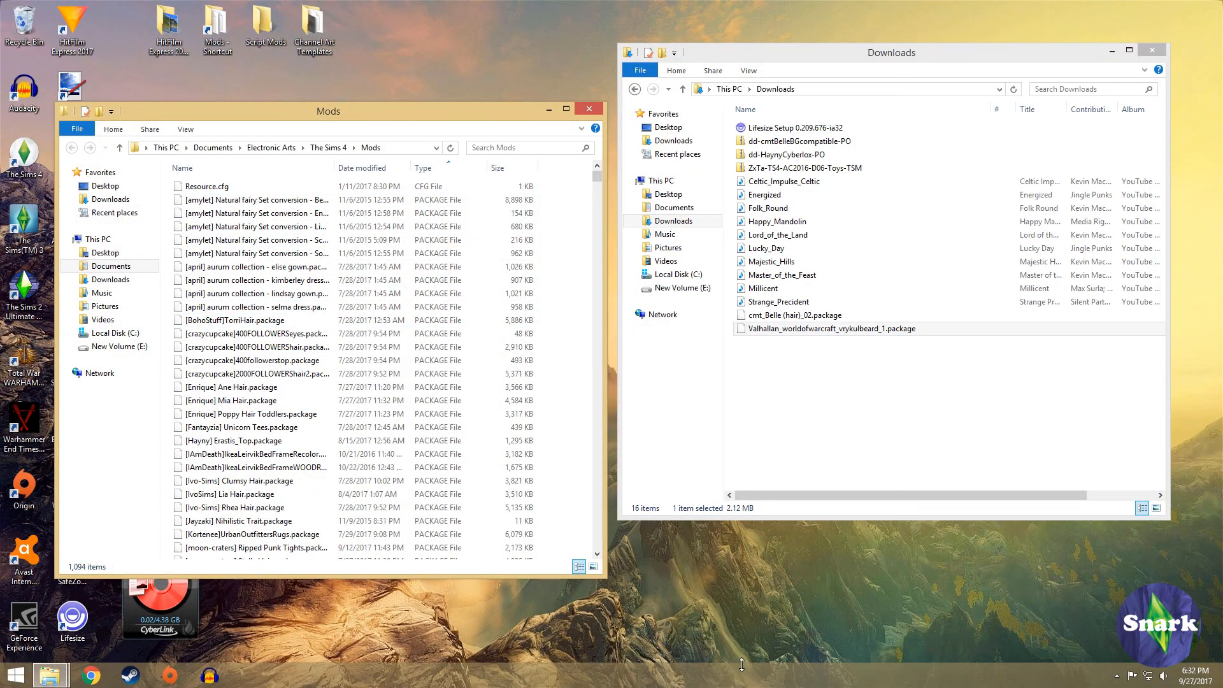
drag(793, 335, 596, 433)
drag(444, 416, 275, 411)
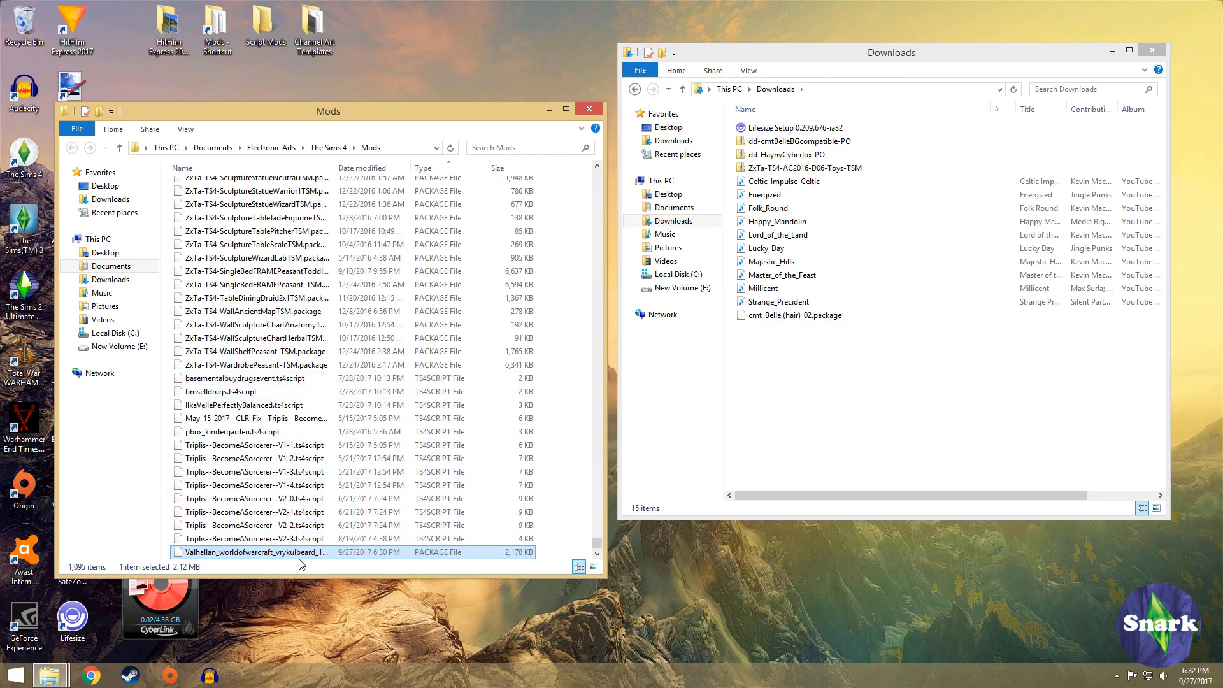
click(793, 319)
drag(790, 318, 395, 369)
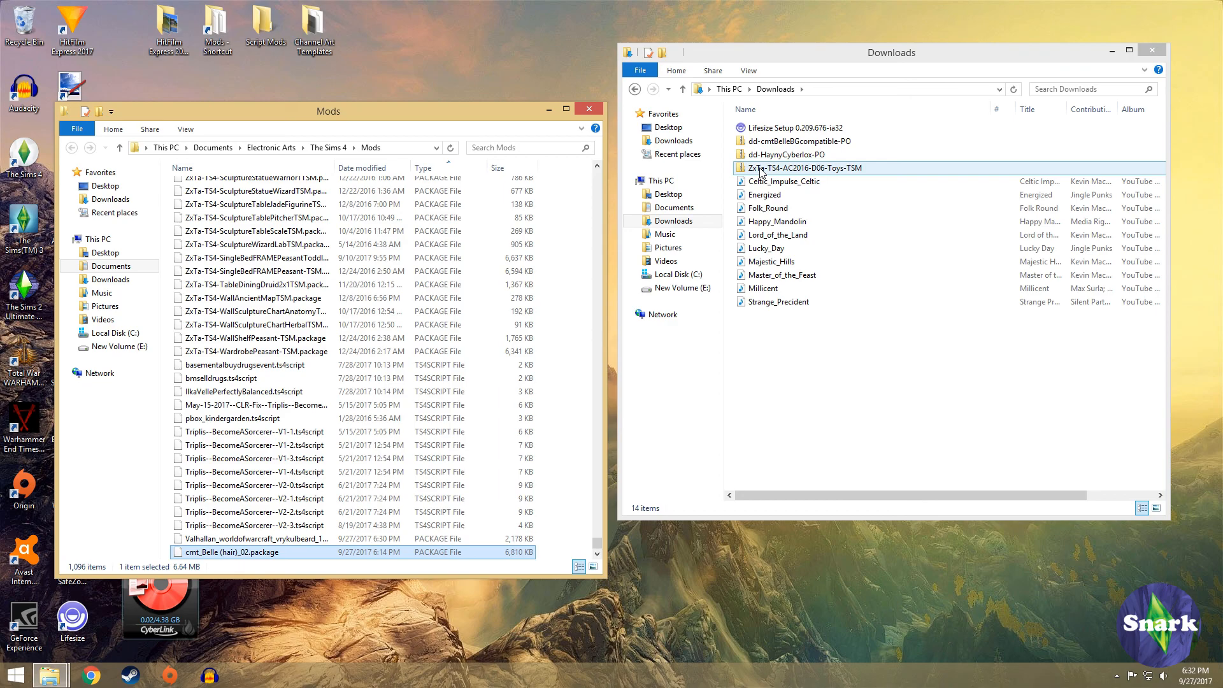
Extract the ZxTa-TS4-AC2016-D06-Toys-TSM archive directly into Downloads with 7-Zip's Extract Here
right_click(763, 169)
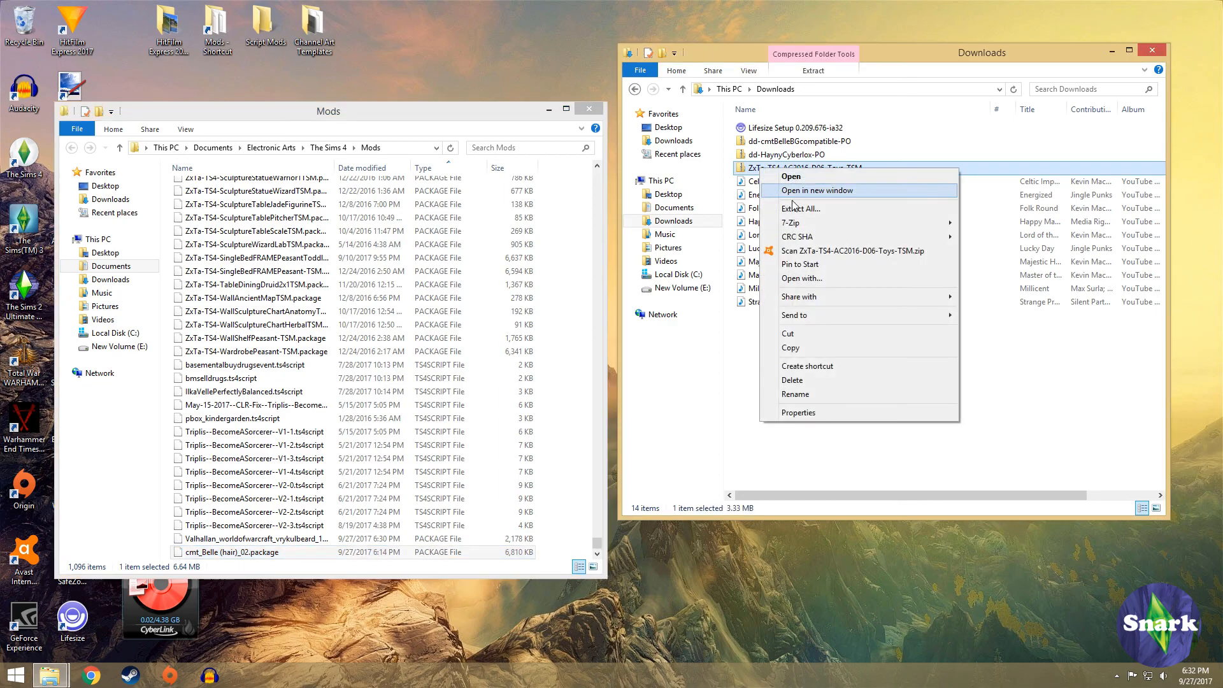
mouse_move(802, 229)
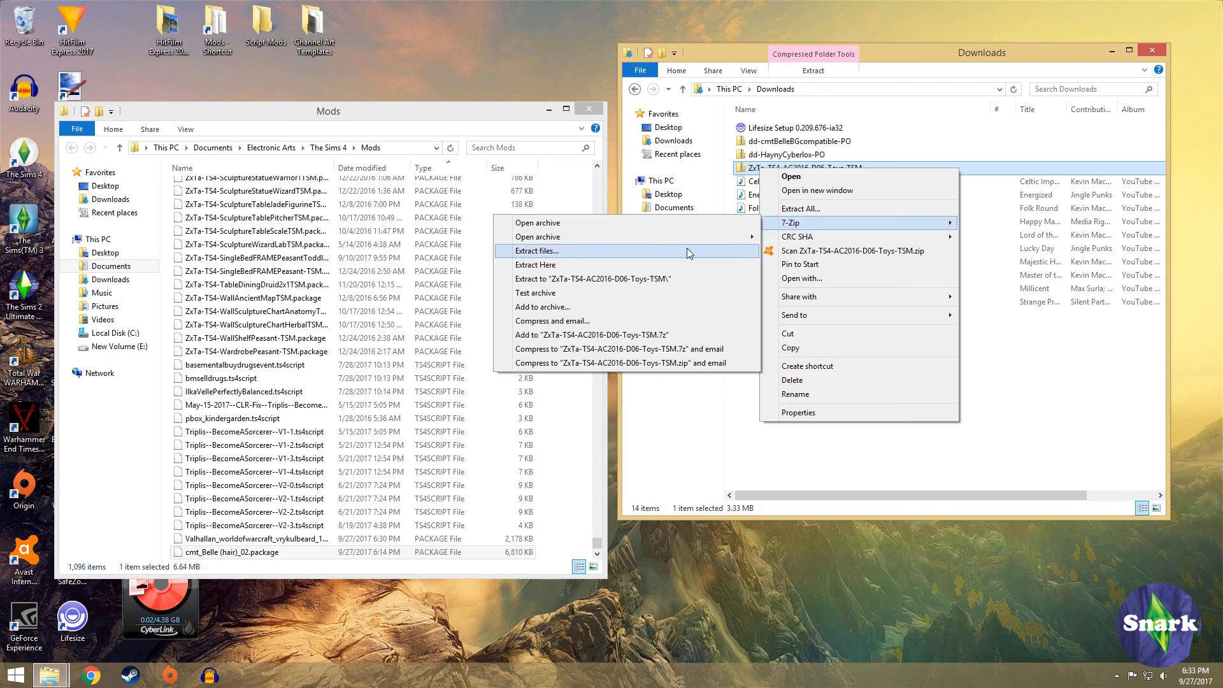
click(554, 272)
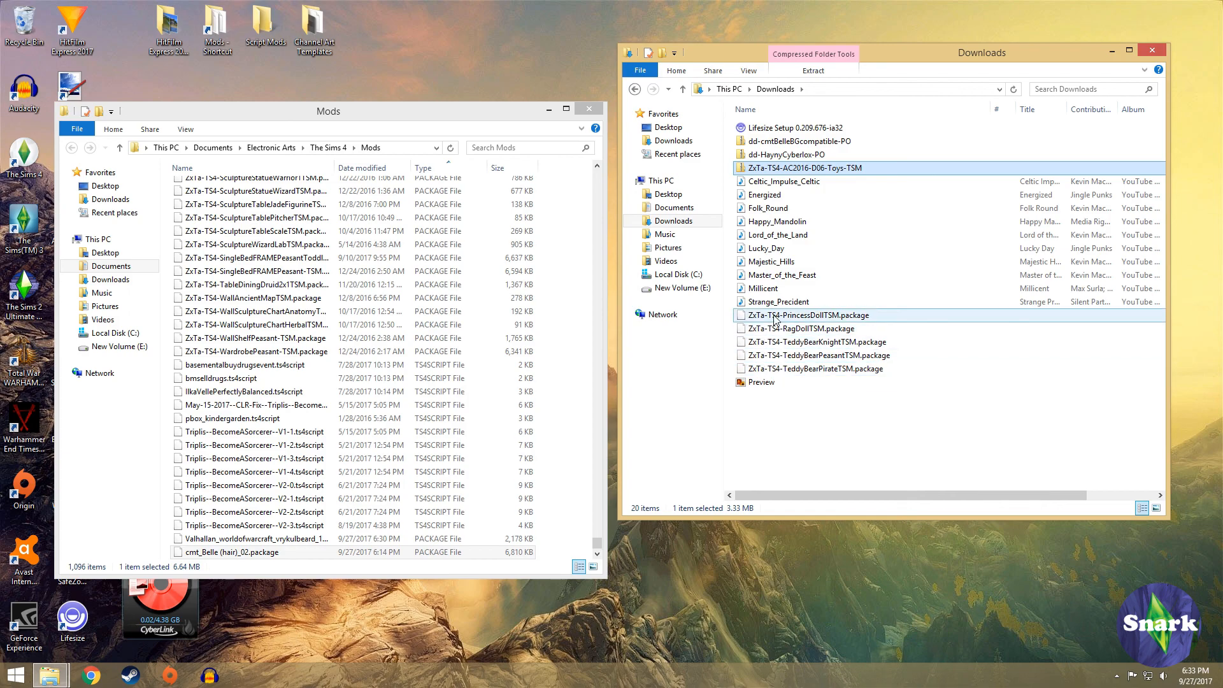
View the extracted Preview image of the toys and move it to the Recycle Bin
click(862, 317)
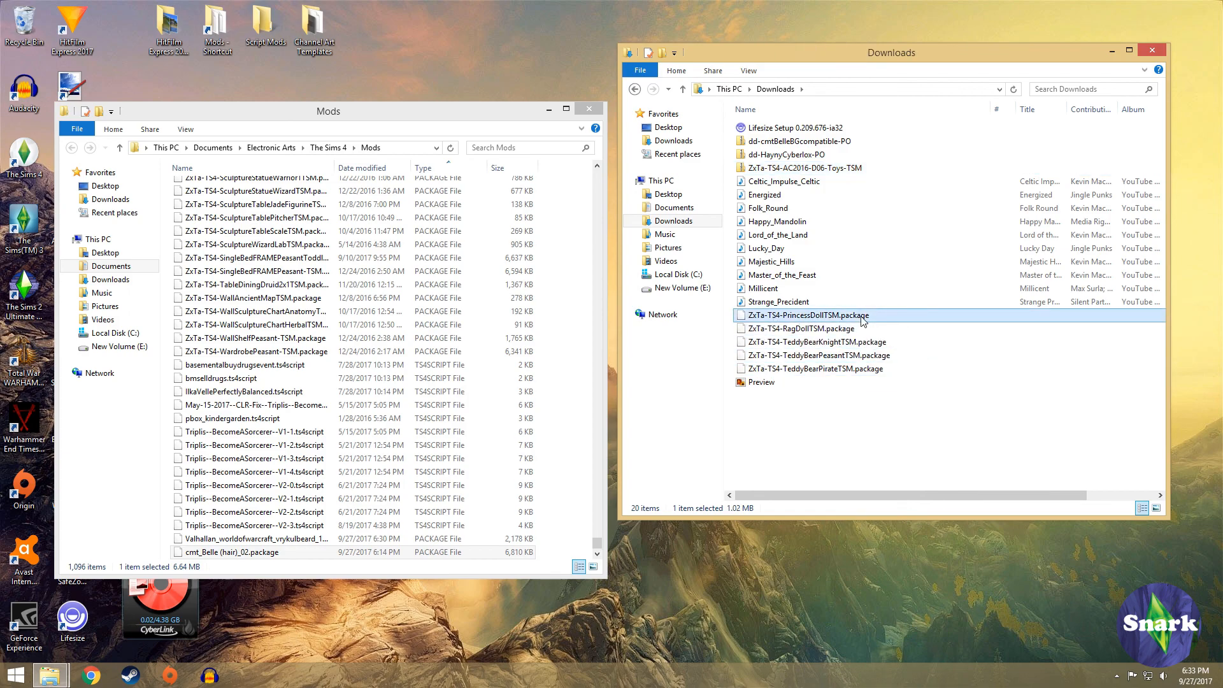
shift+click(862, 376)
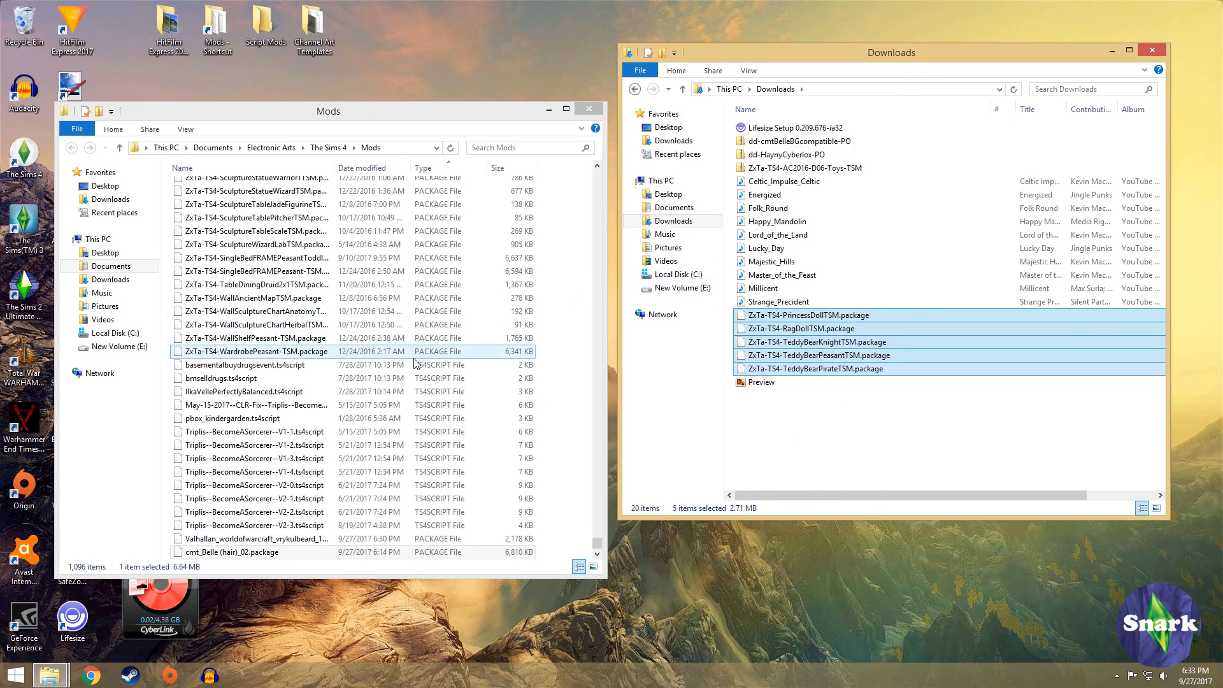
double_click(761, 385)
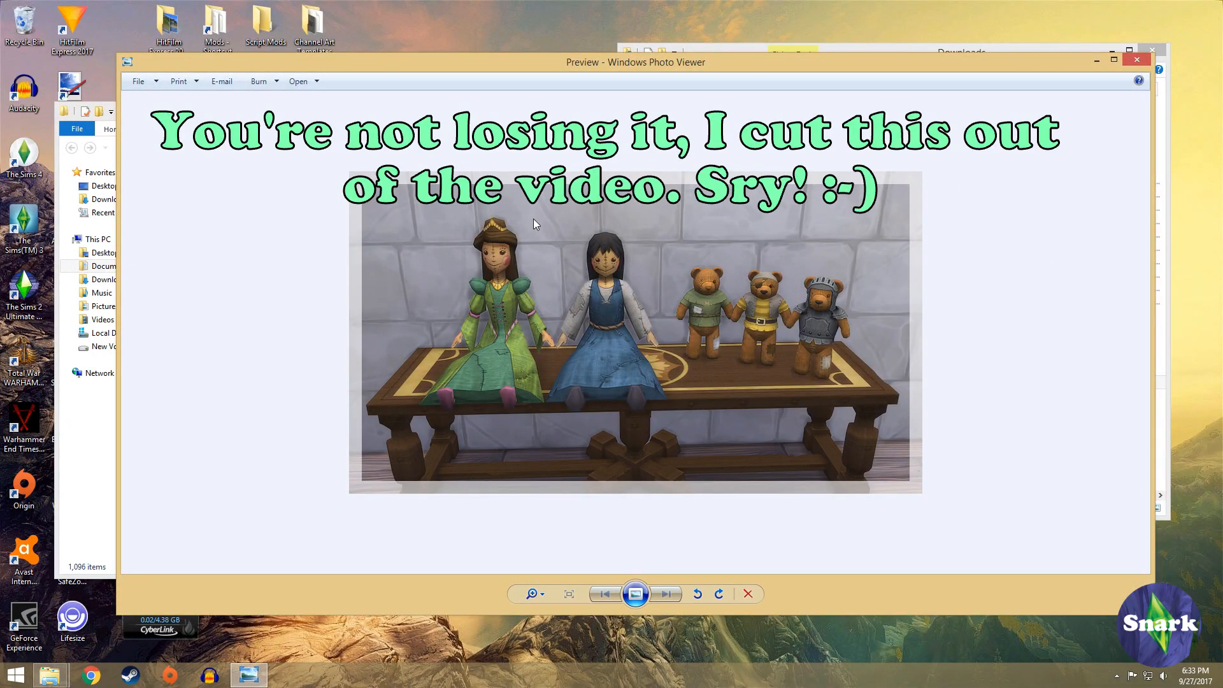
click(1133, 65)
drag(774, 386, 25, 26)
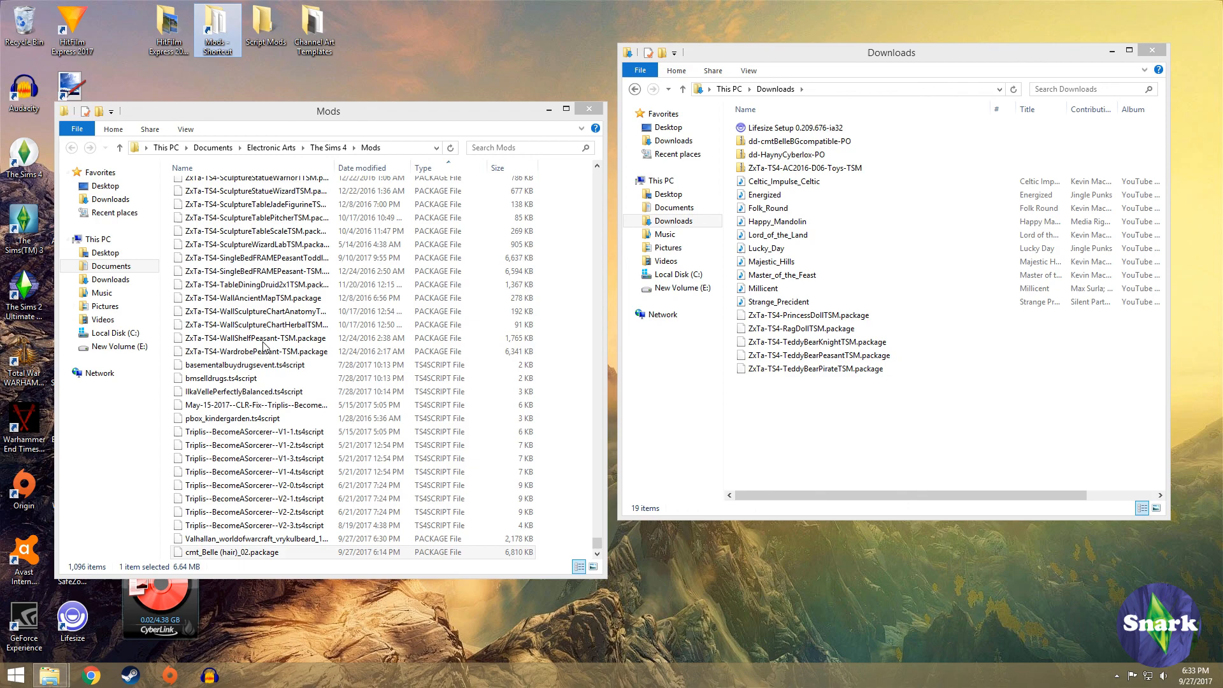
Move the five extracted ZxTa doll and teddy bear packages from Downloads into the Mods folder
click(870, 319)
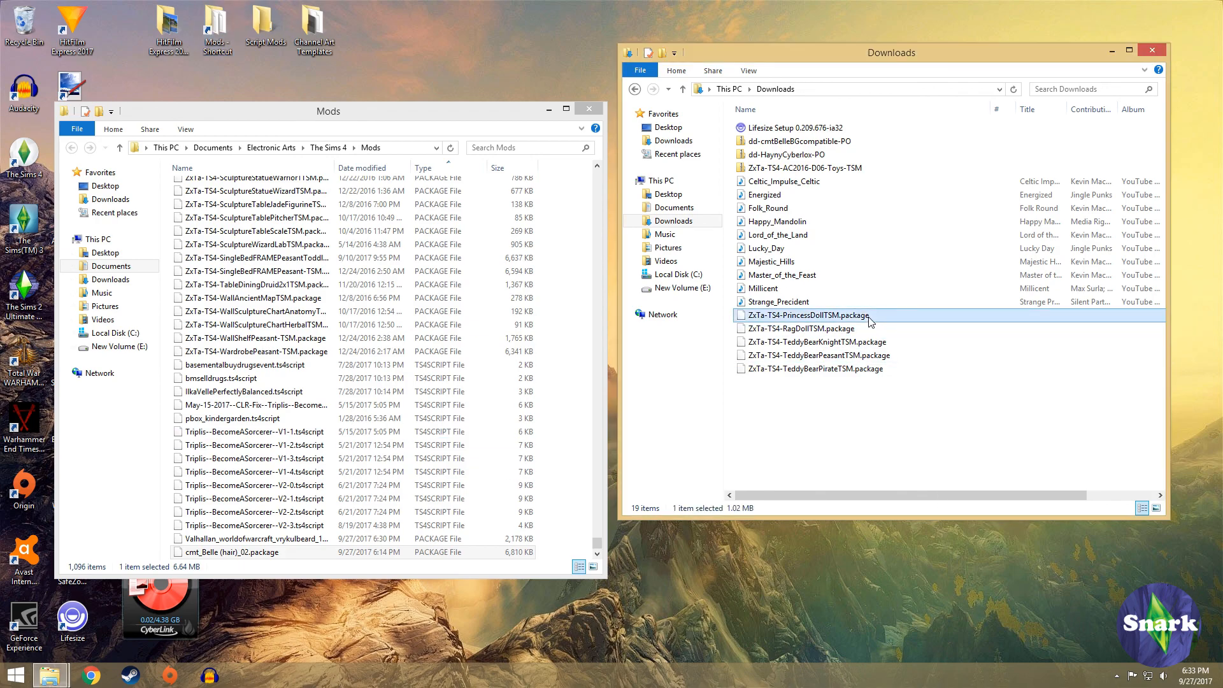
shift+click(857, 374)
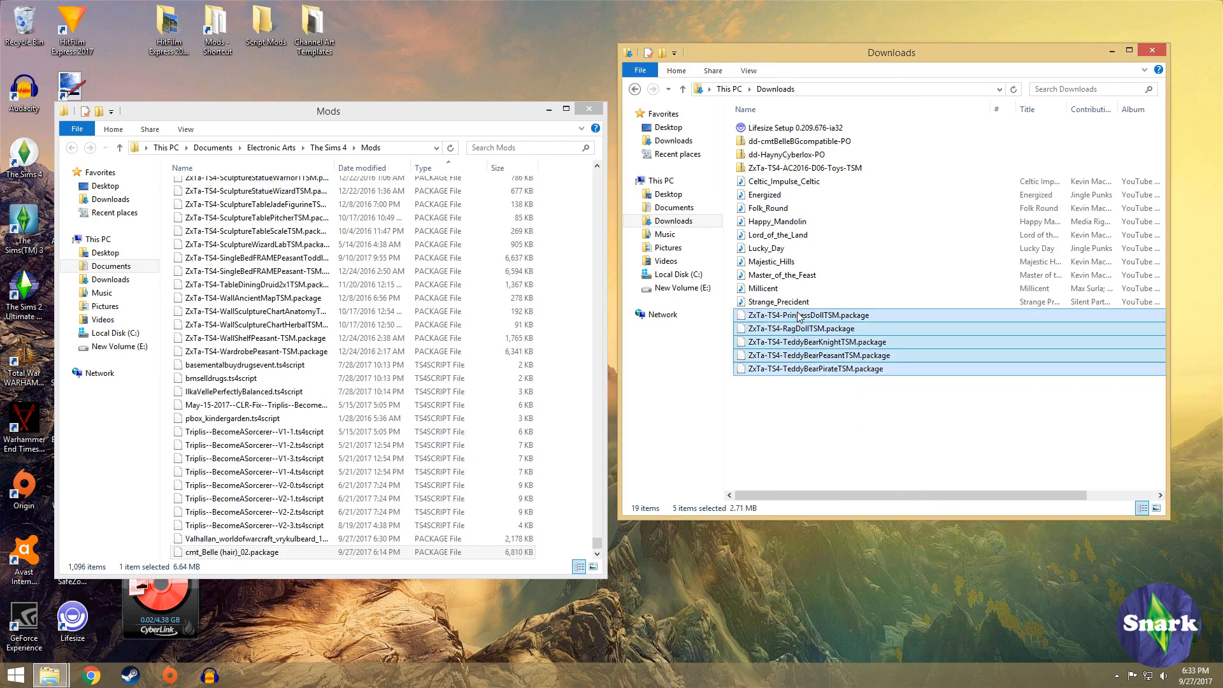
drag(801, 318, 323, 335)
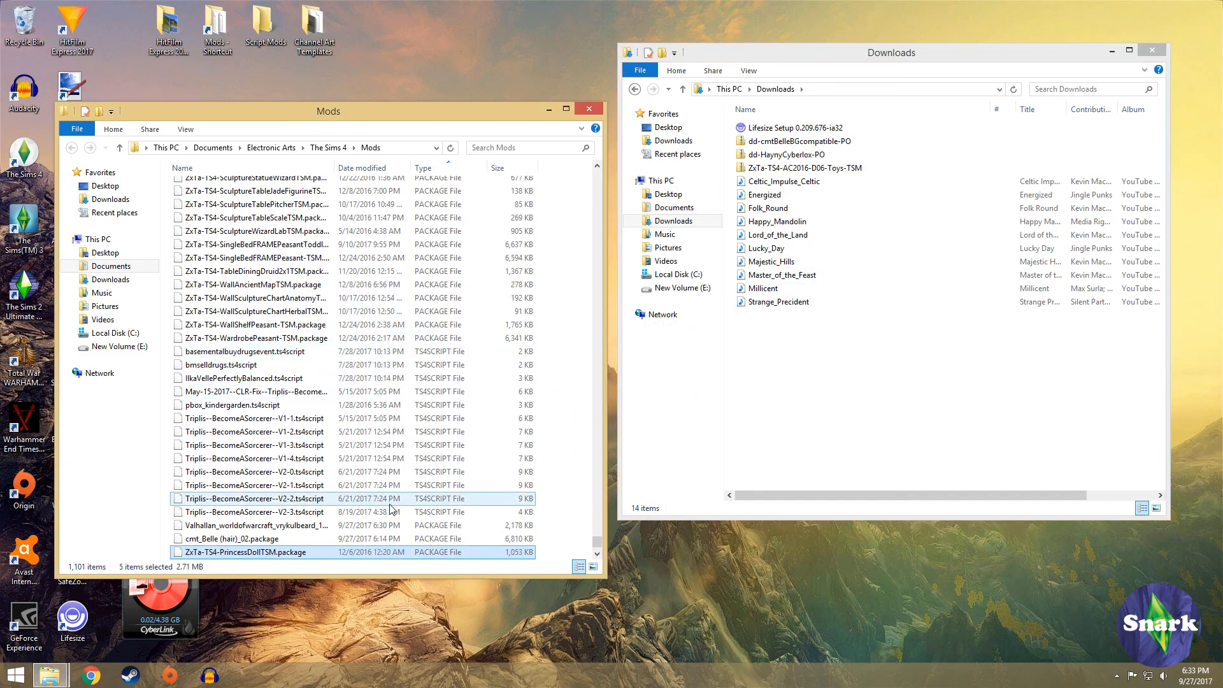
Check the contents of the ZxTa-TS4-AC2016-D06-Toys-TSM archive, return to Downloads, and move the archive to the Recycle Bin
double_click(778, 169)
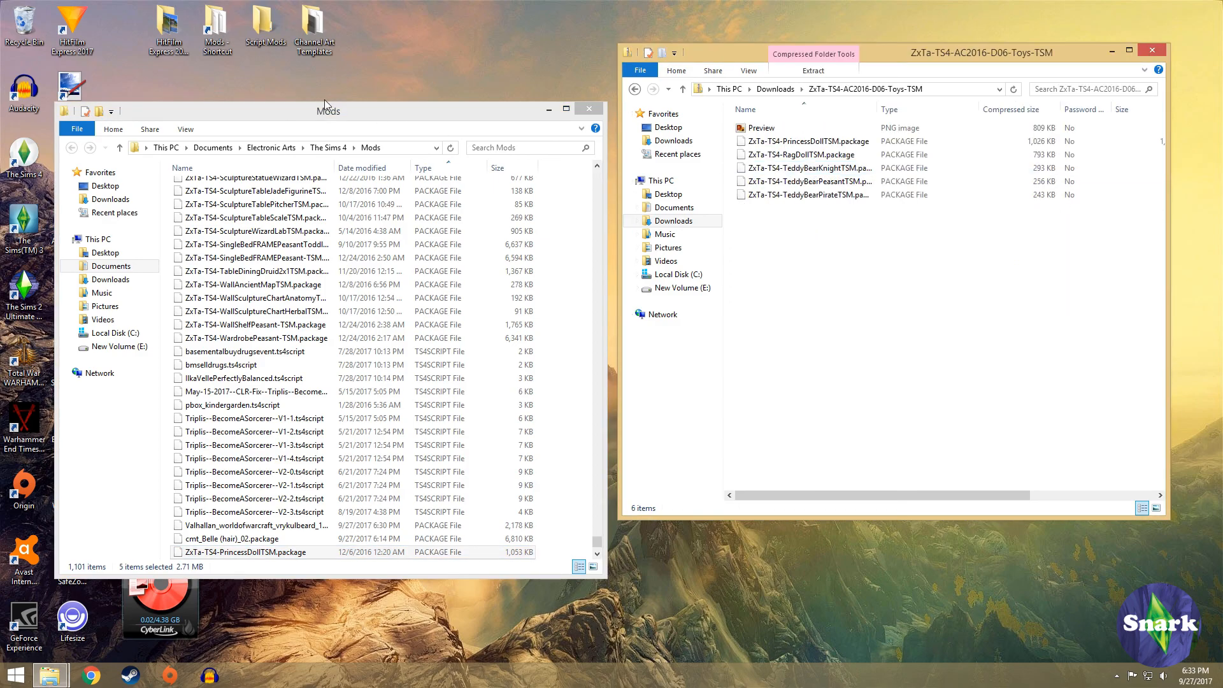
click(682, 89)
drag(792, 169, 37, 67)
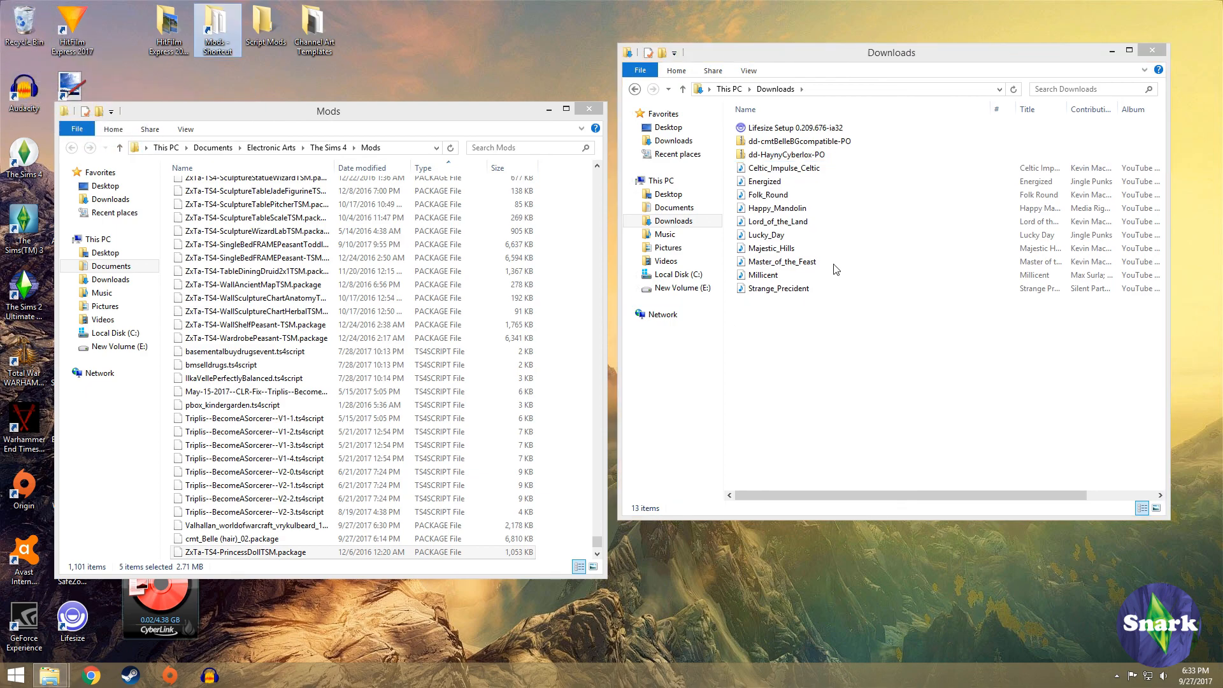
Extract the dd-HaynyCyberlox-PO archive into Downloads with 7-Zip and move its four packages into the Mods folder
right_click(785, 158)
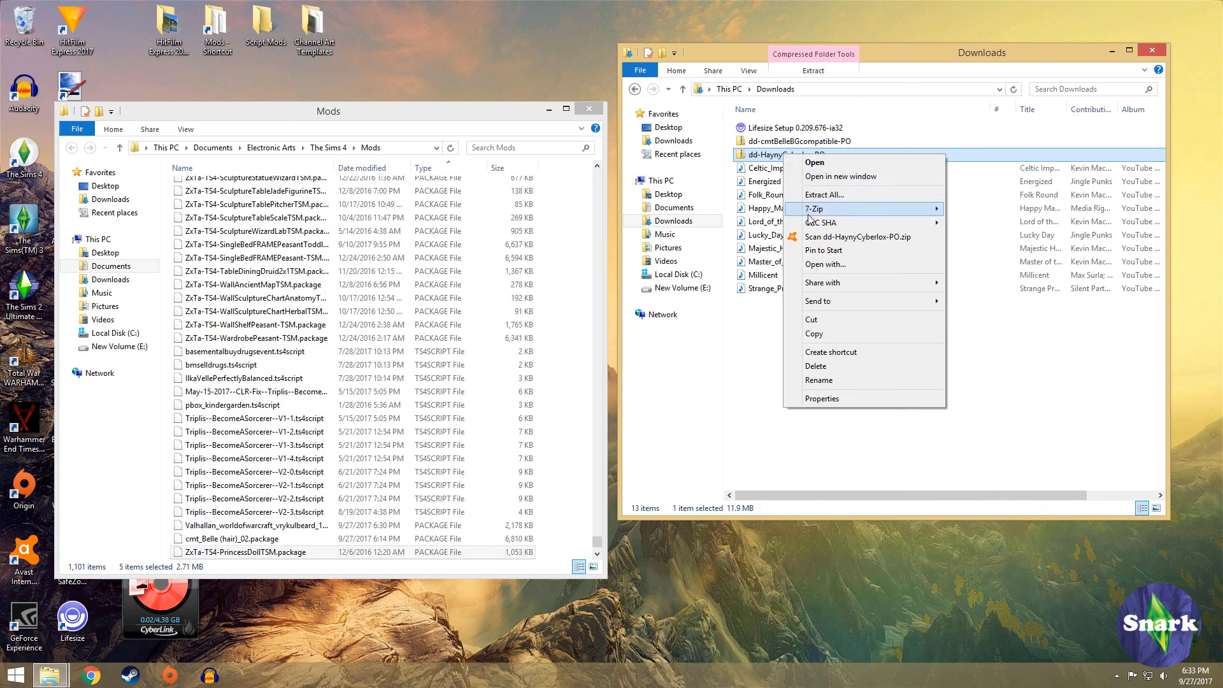
mouse_move(866, 209)
click(1021, 249)
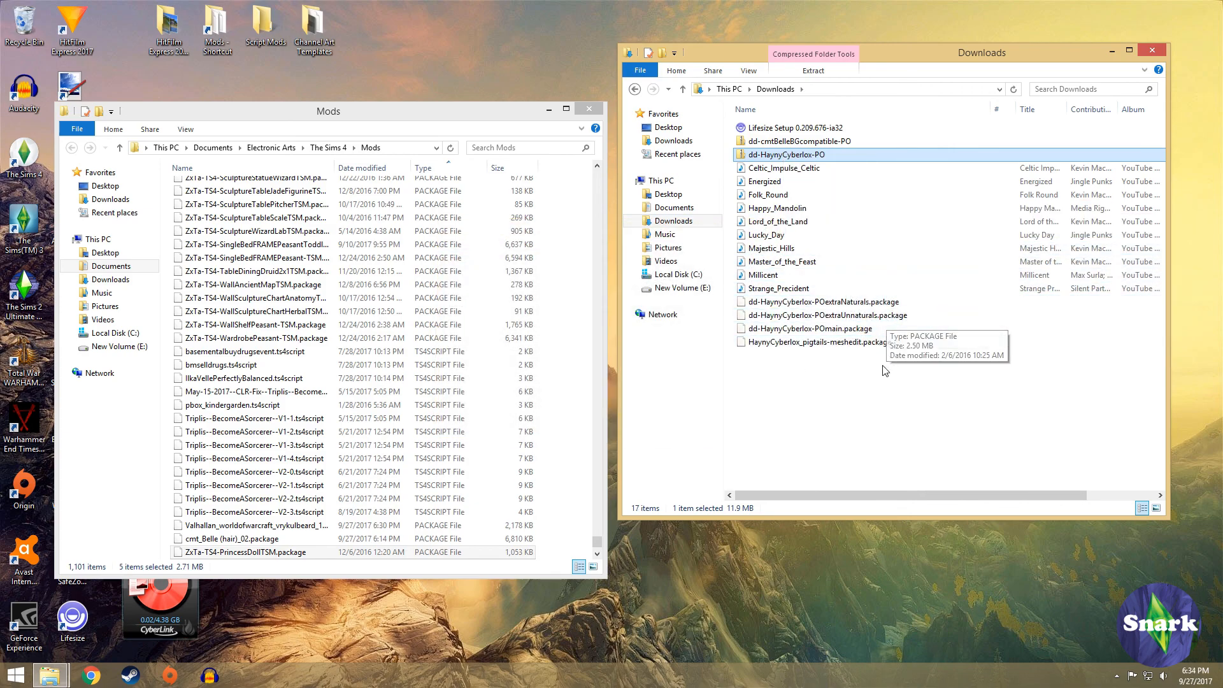
click(828, 302)
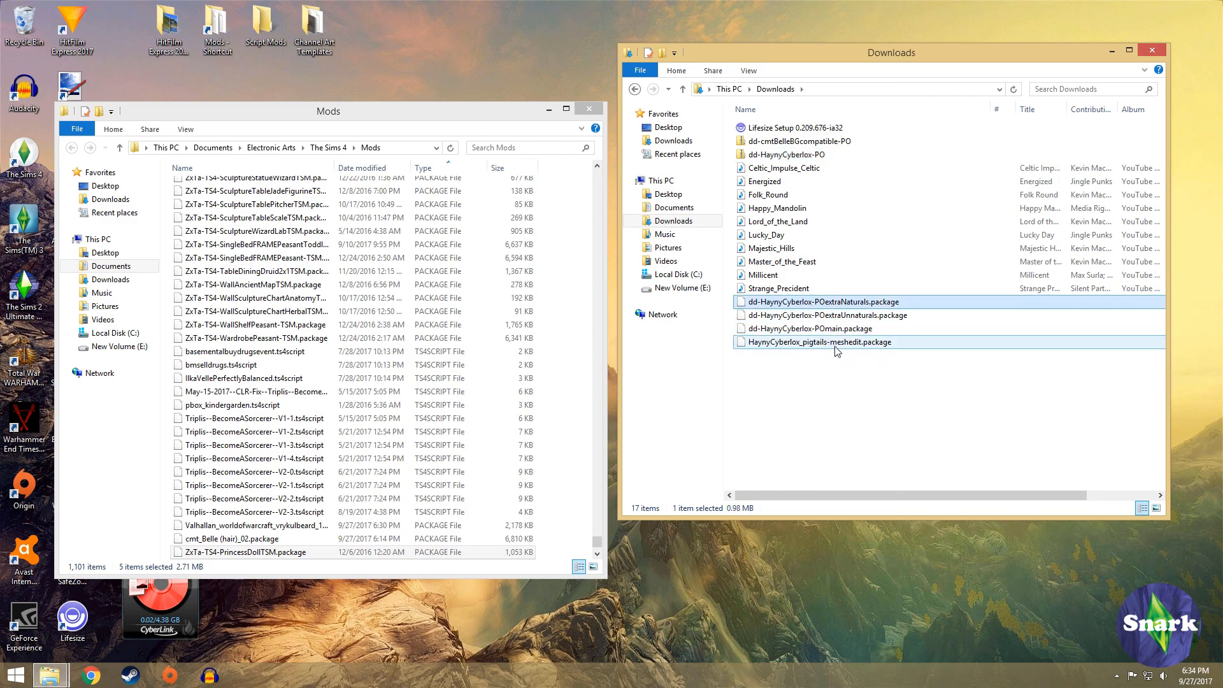
shift+click(836, 347)
drag(837, 343, 398, 383)
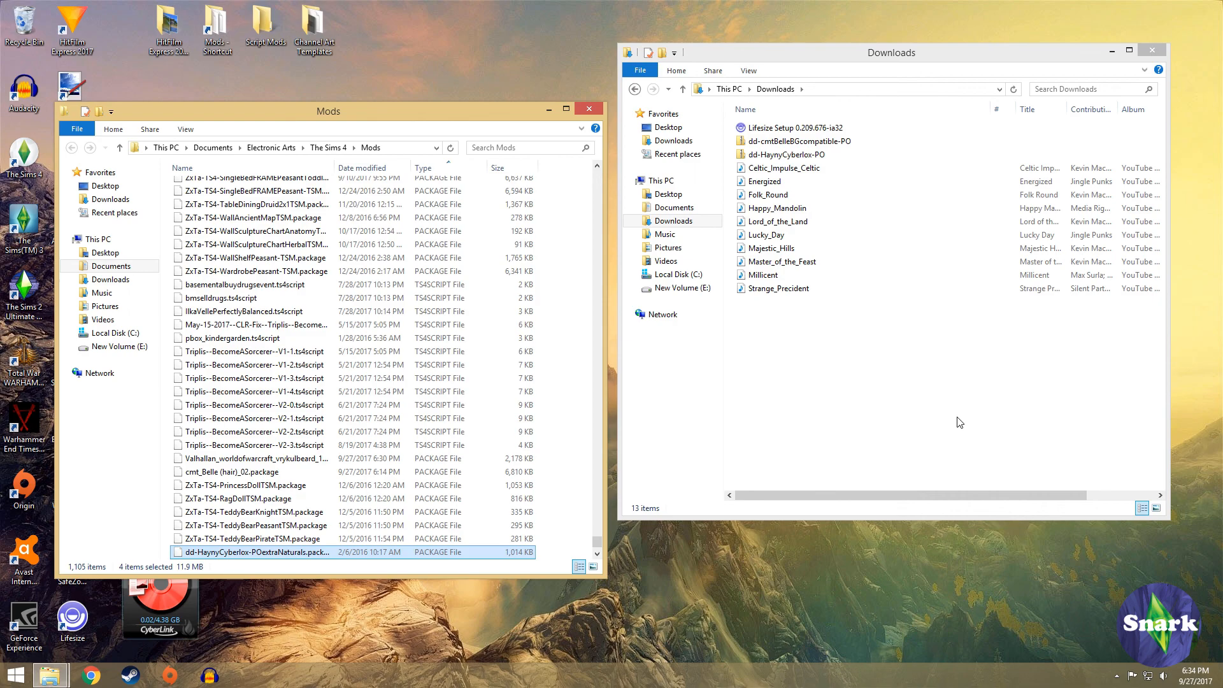
Check the contents of the dd-HaynyCyberlox-PO archive, return to Downloads, and move the archive to the Recycle Bin
click(801, 157)
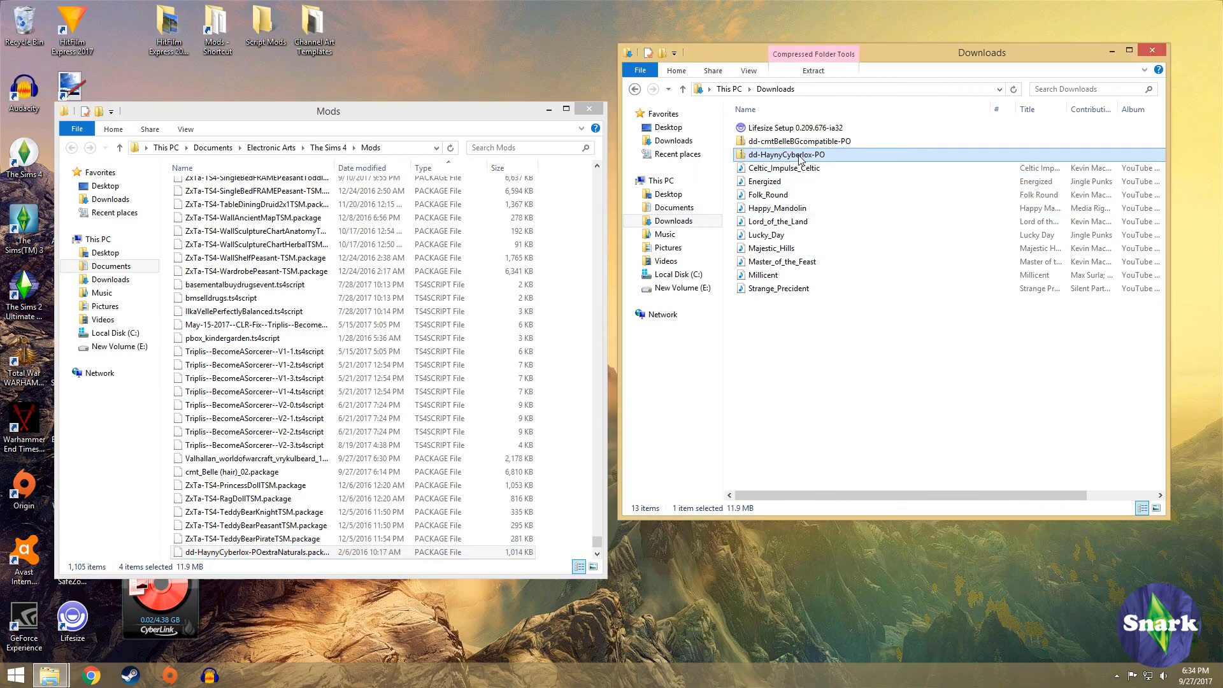
double_click(802, 156)
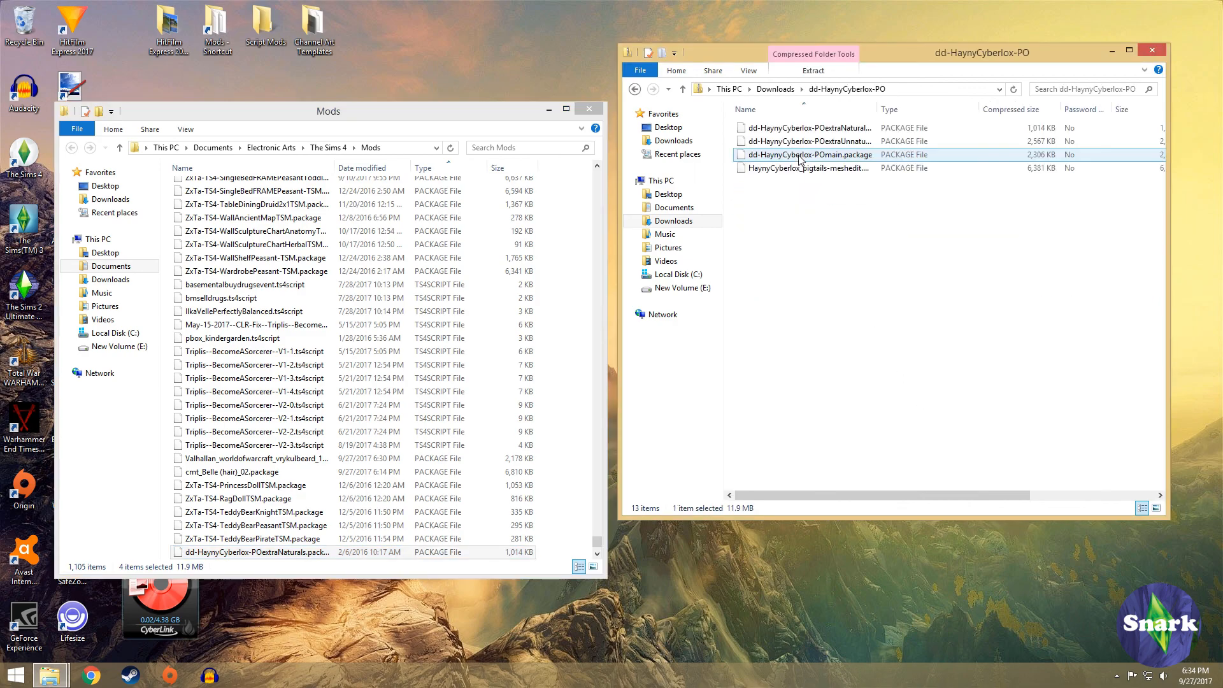
click(682, 89)
drag(790, 156, 26, 26)
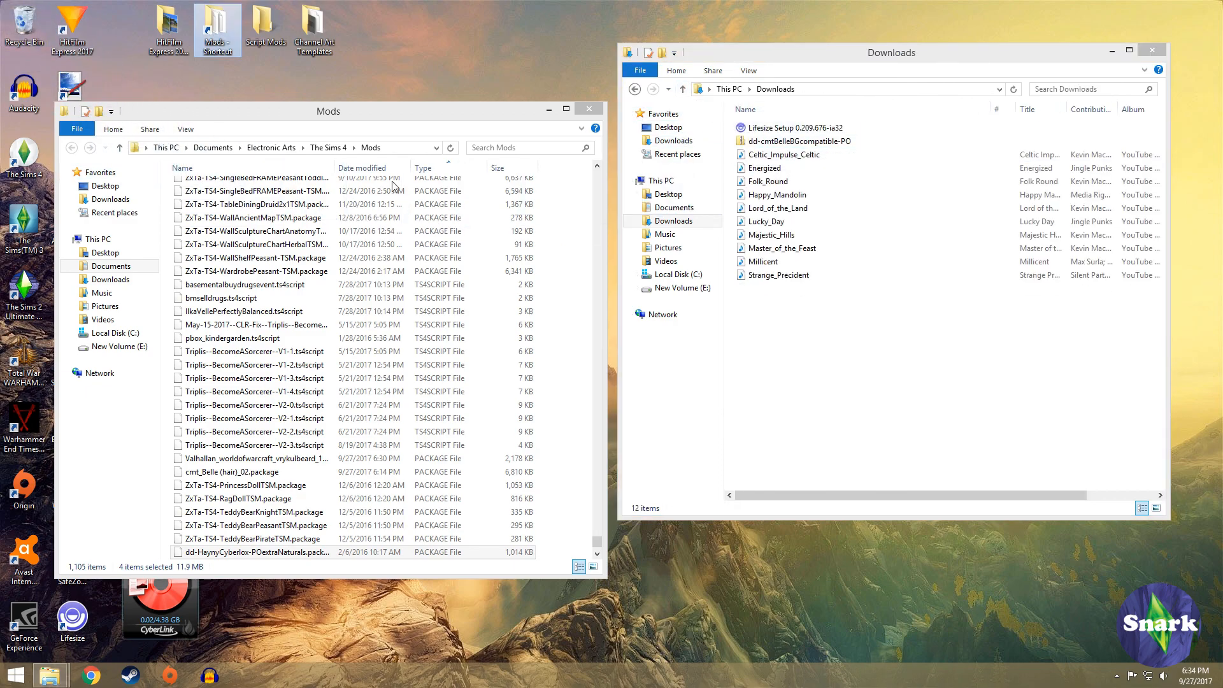
Extract the dd-cmtBelleBGcompatible-PO archive into Downloads with 7-Zip and move its three dd-cmtBelle packages into the Mods folder
click(784, 144)
right_click(784, 144)
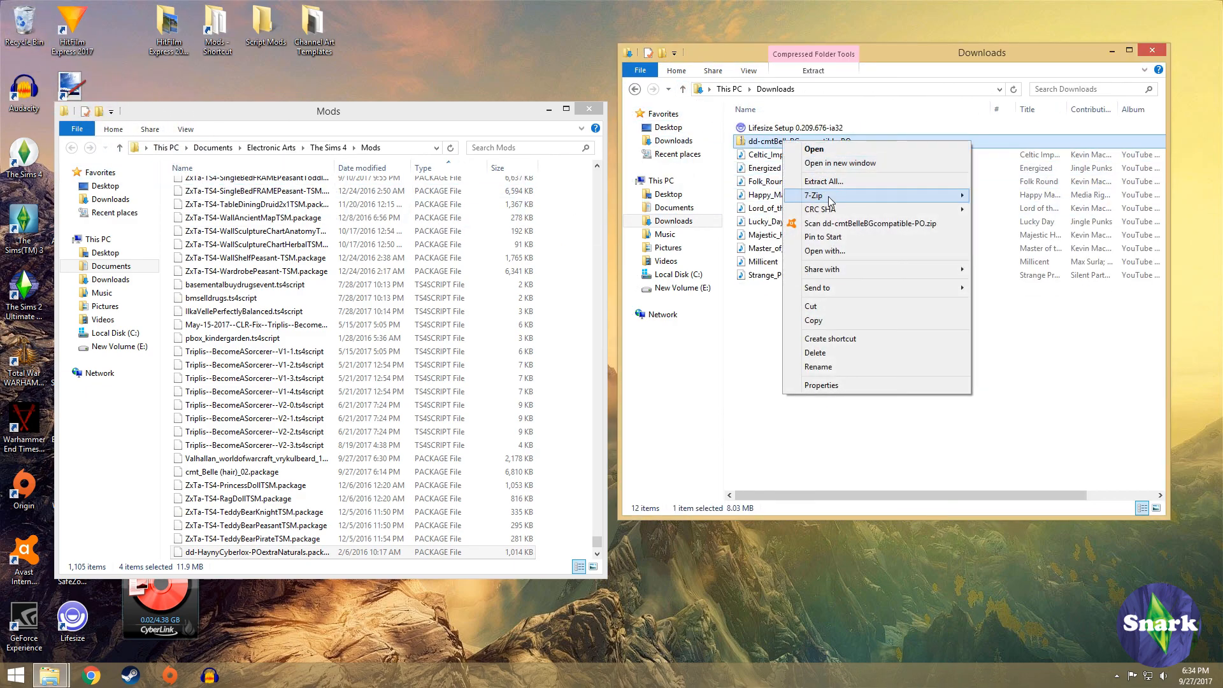
mouse_move(822, 201)
click(624, 237)
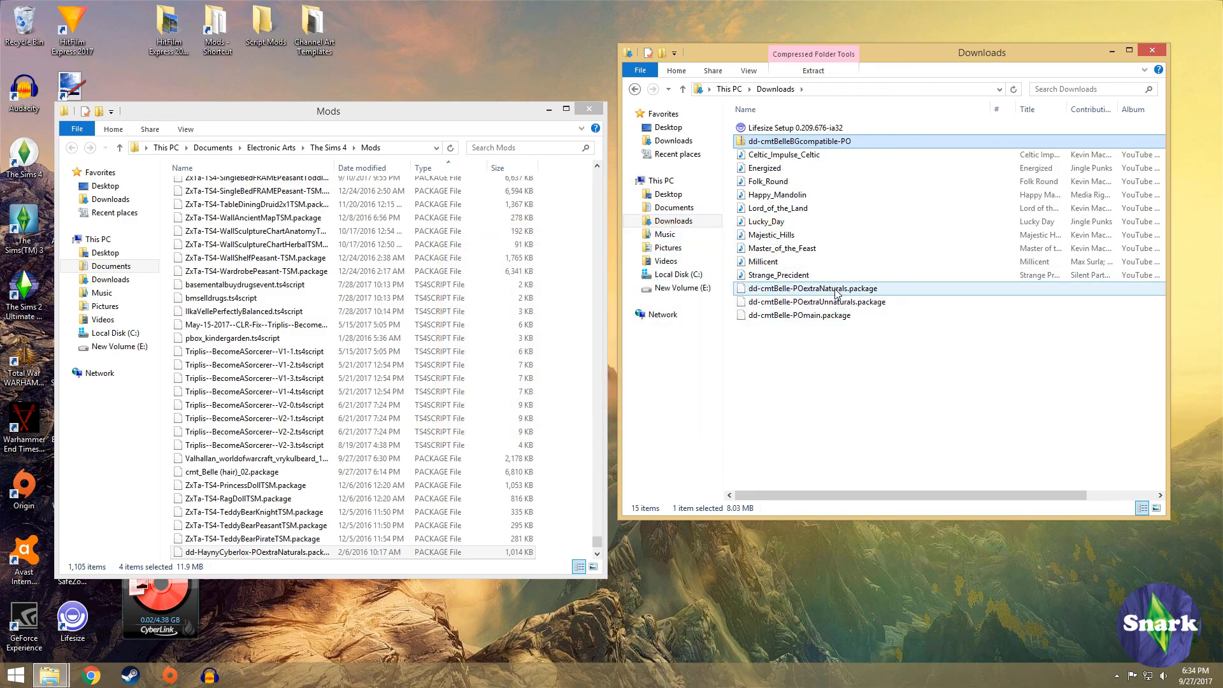
click(835, 289)
shift+click(831, 314)
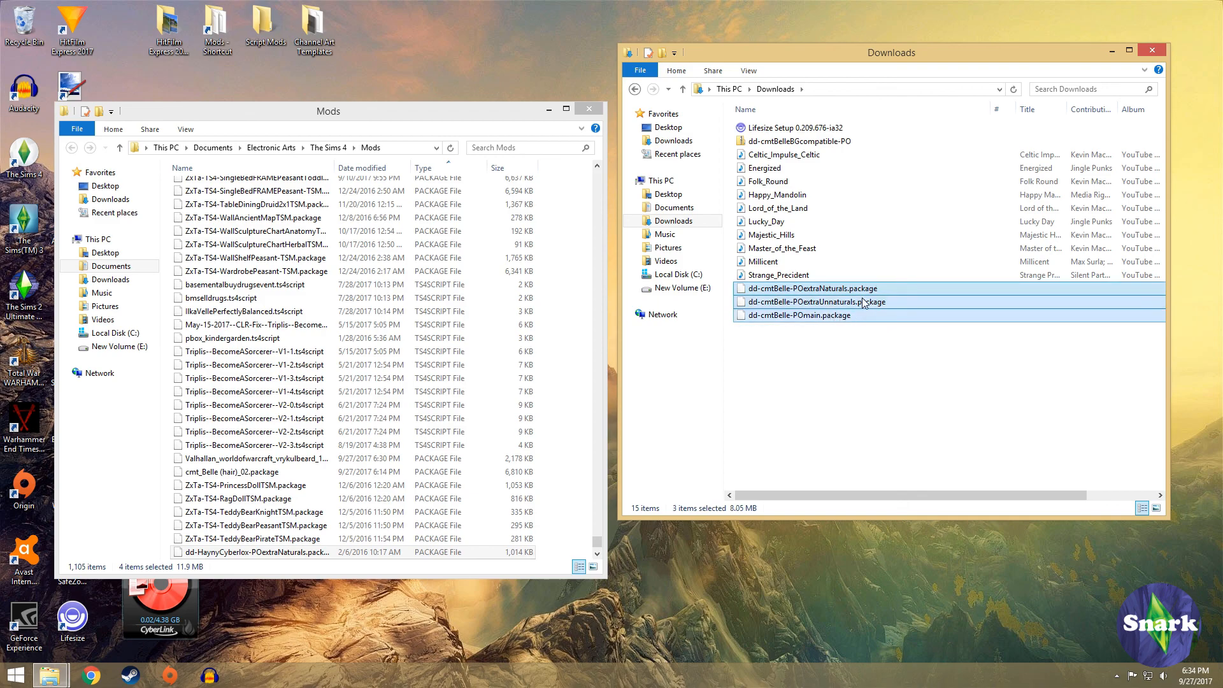
drag(831, 314, 312, 429)
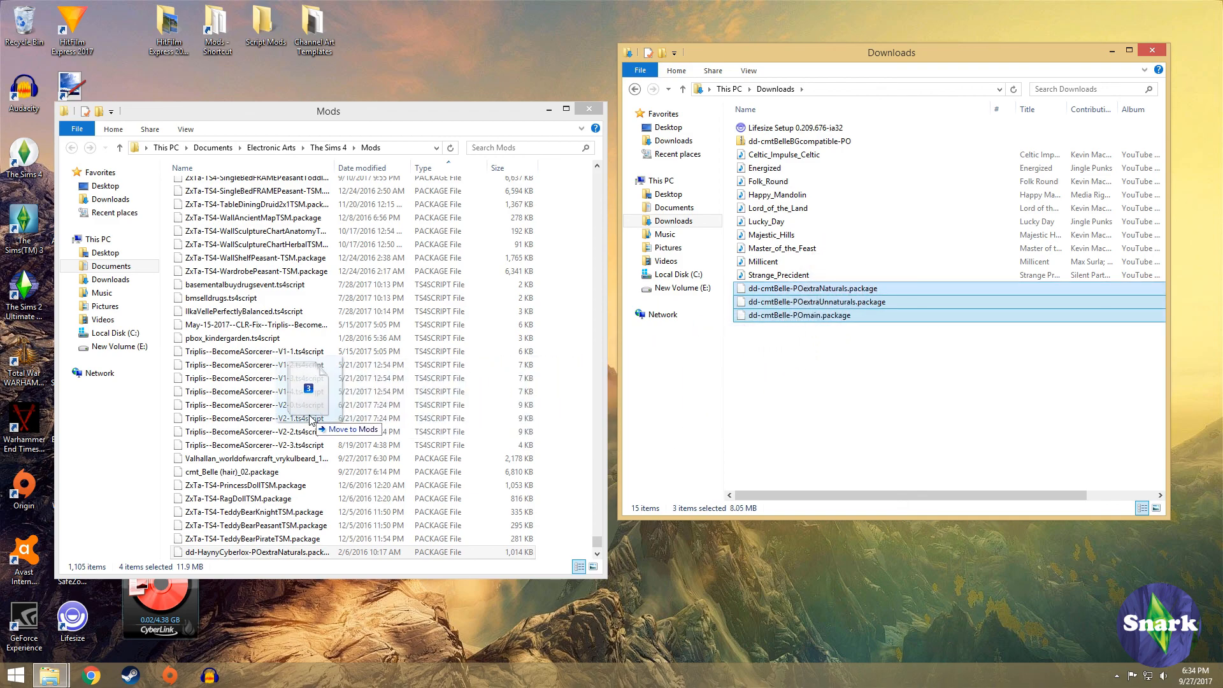
Move the dd-cmtBelleBGcompatible-PO archive to the Recycle Bin and close the Downloads window
drag(849, 143, 32, 32)
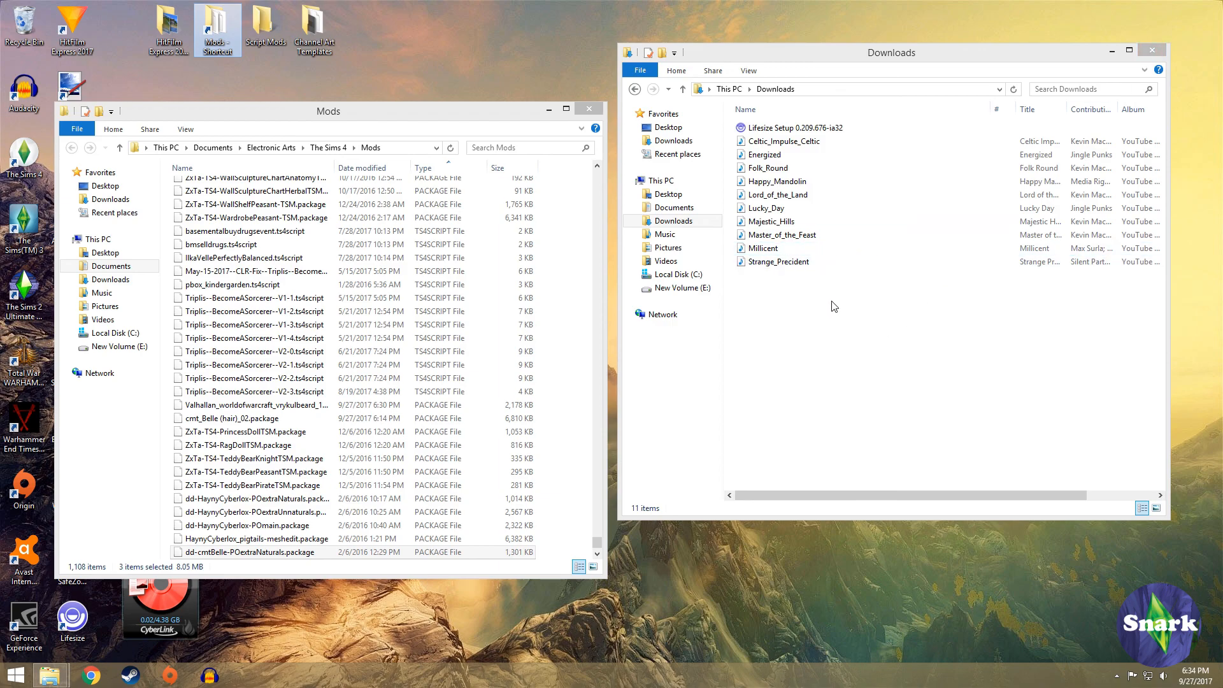
click(1152, 50)
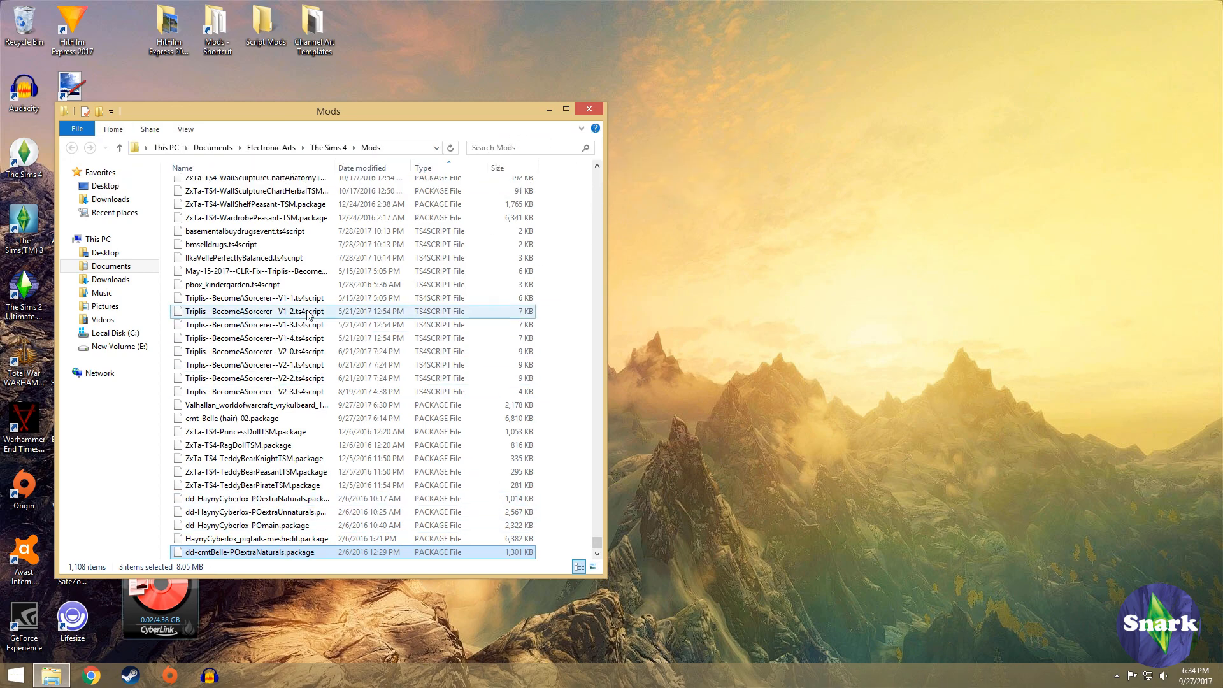
Maximize the Mods folder window and re-sort its files by type in ascending order
click(565, 105)
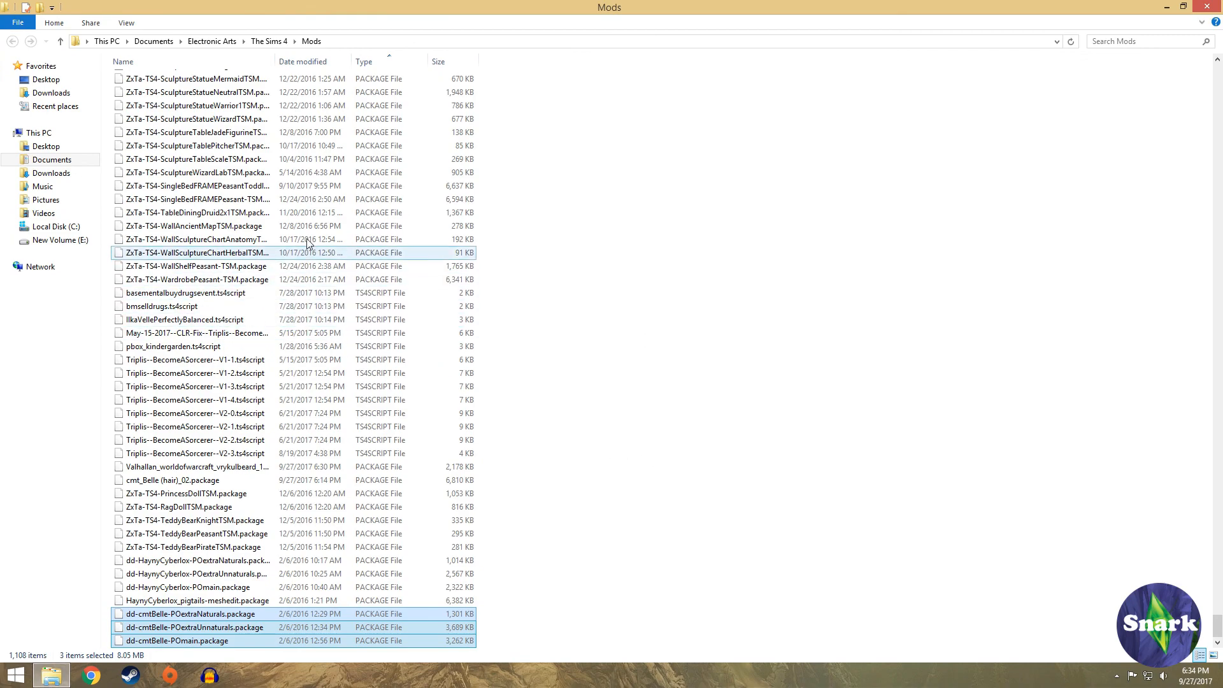
click(396, 62)
click(395, 62)
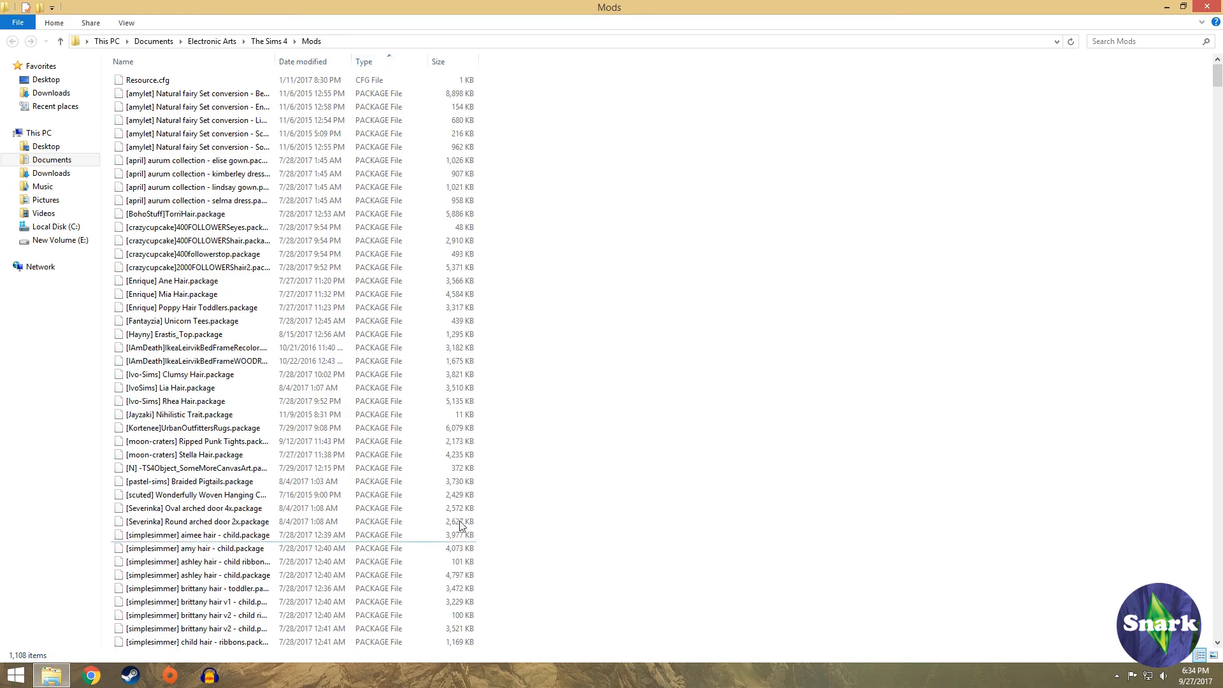
Look through the package files in the Mods folder down to the TS4SCRIPT files at the end of the list
scroll(319, 469, down, 9)
scroll(314, 471, down, 20)
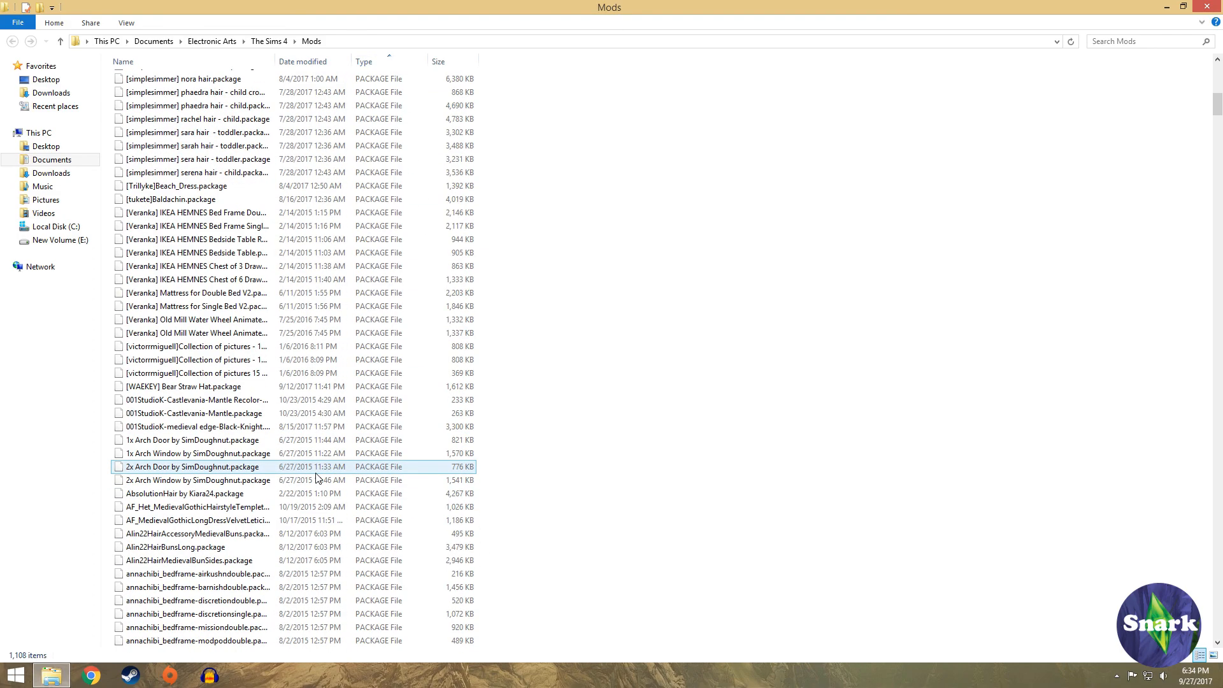
scroll(323, 494, down, 20)
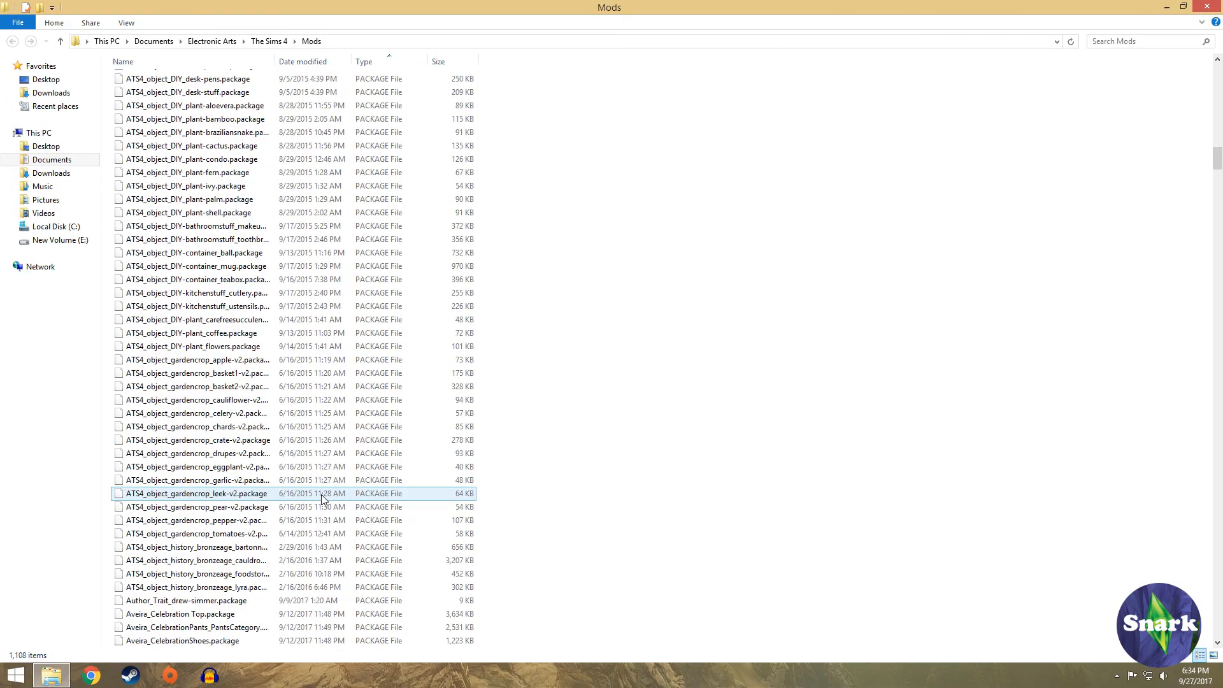
scroll(321, 512, down, 20)
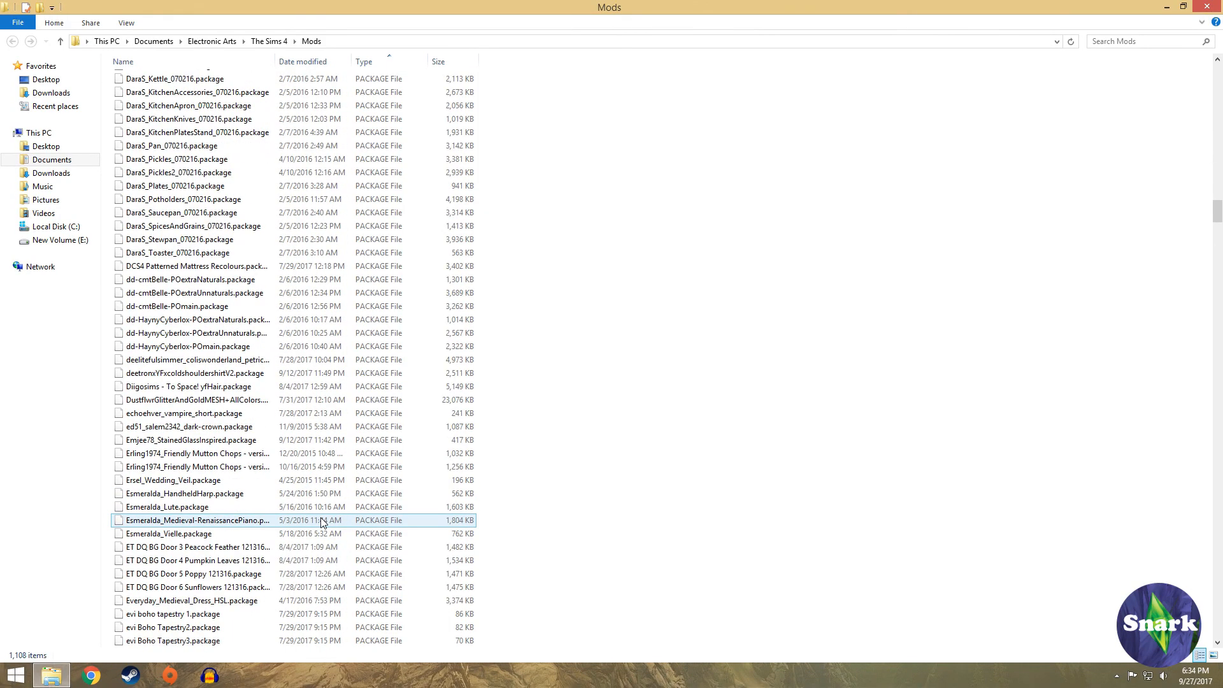
scroll(321, 527, down, 20)
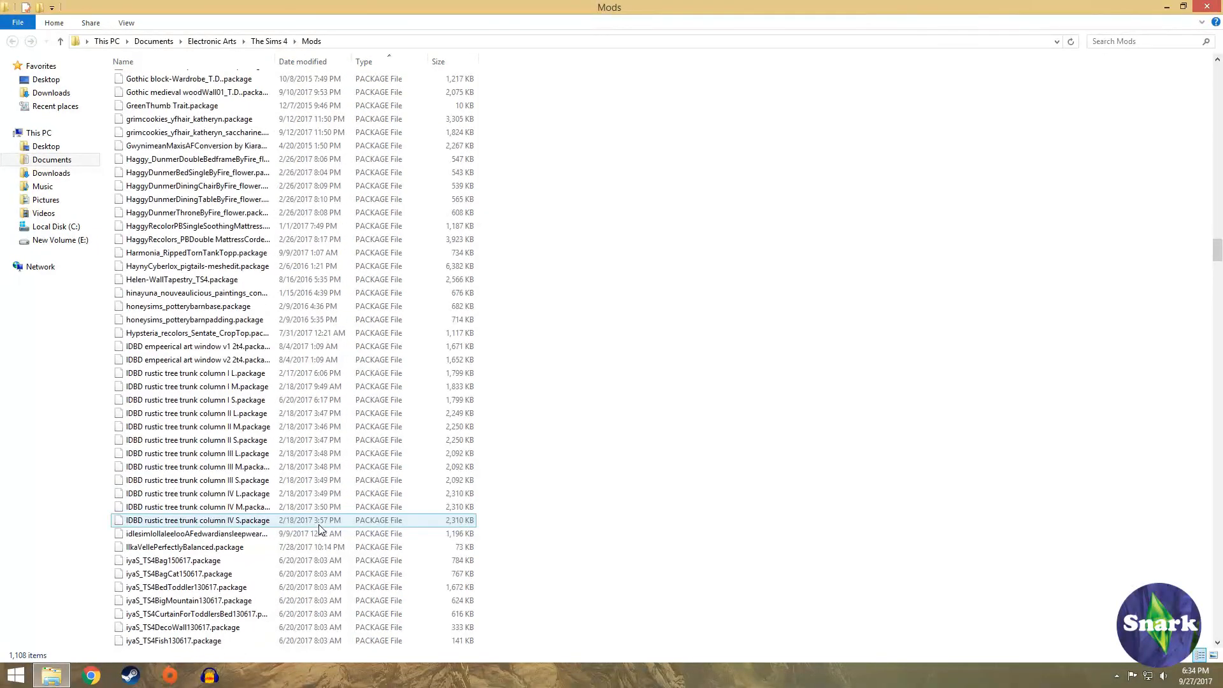
scroll(321, 535, down, 20)
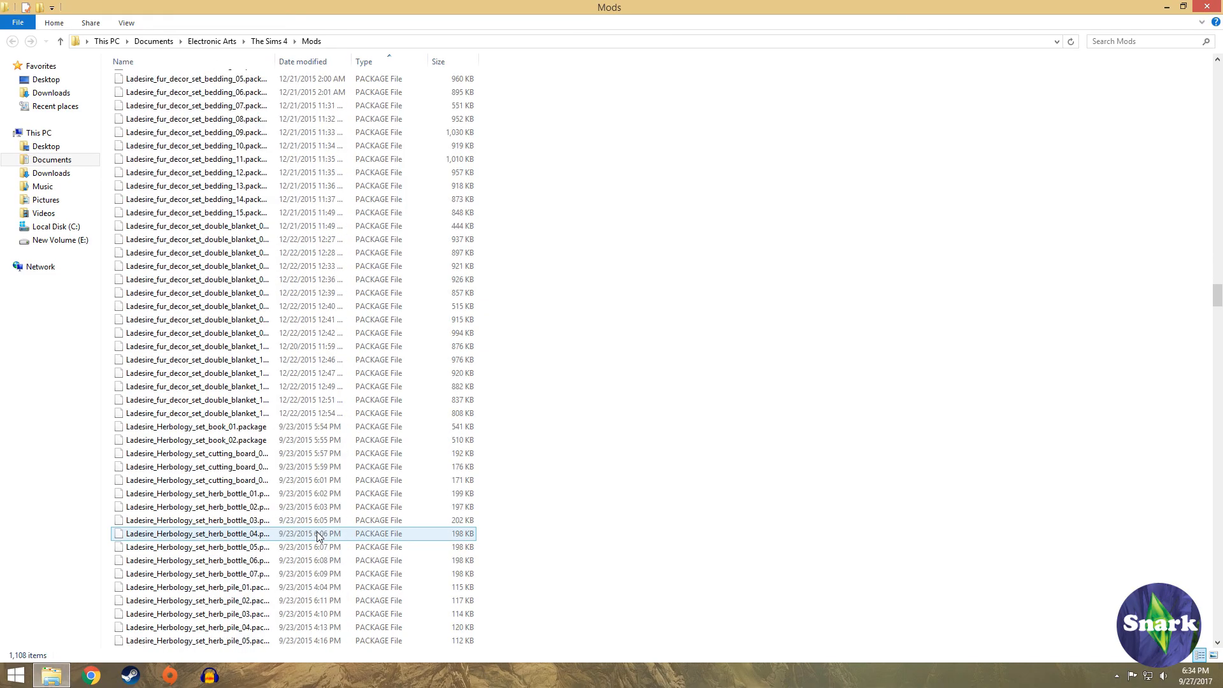
scroll(325, 538, down, 20)
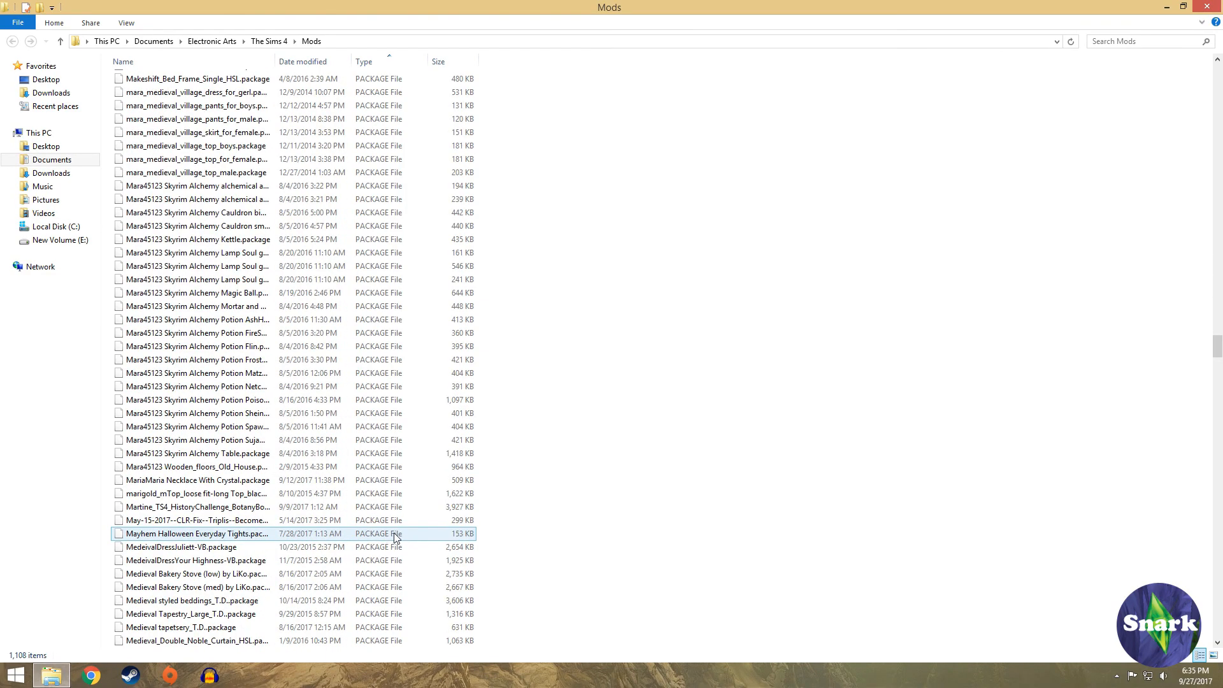
scroll(522, 569, down, 20)
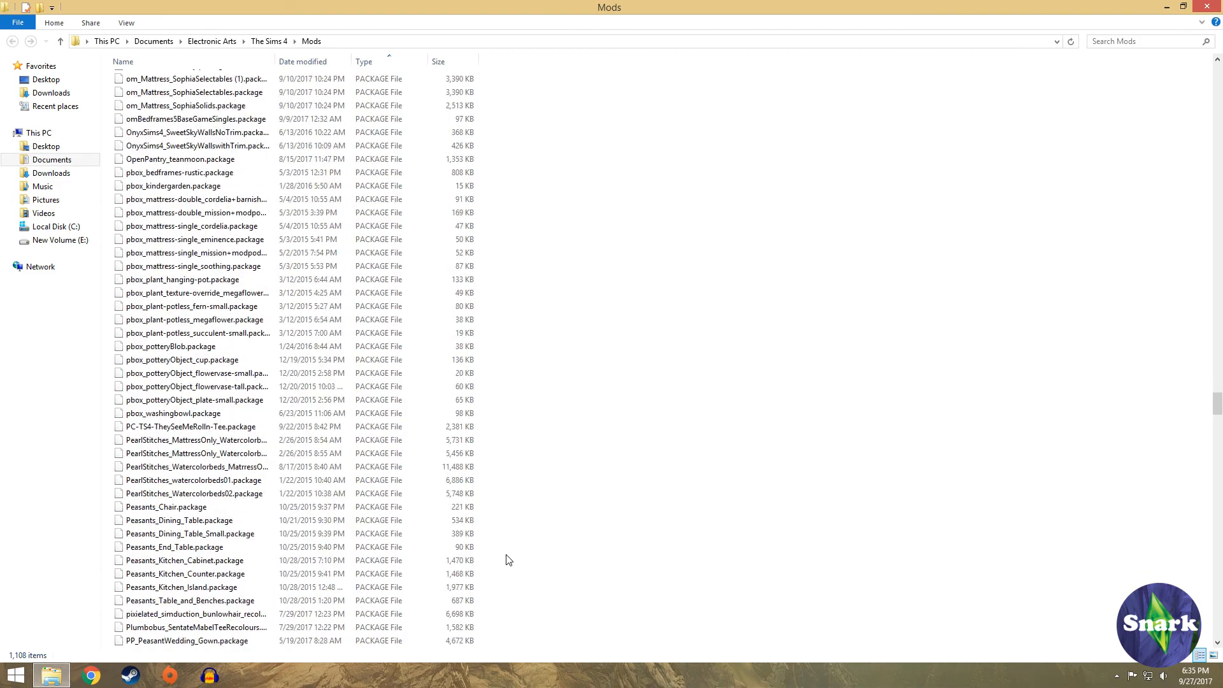
scroll(527, 566, down, 10)
drag(1217, 450, 1220, 637)
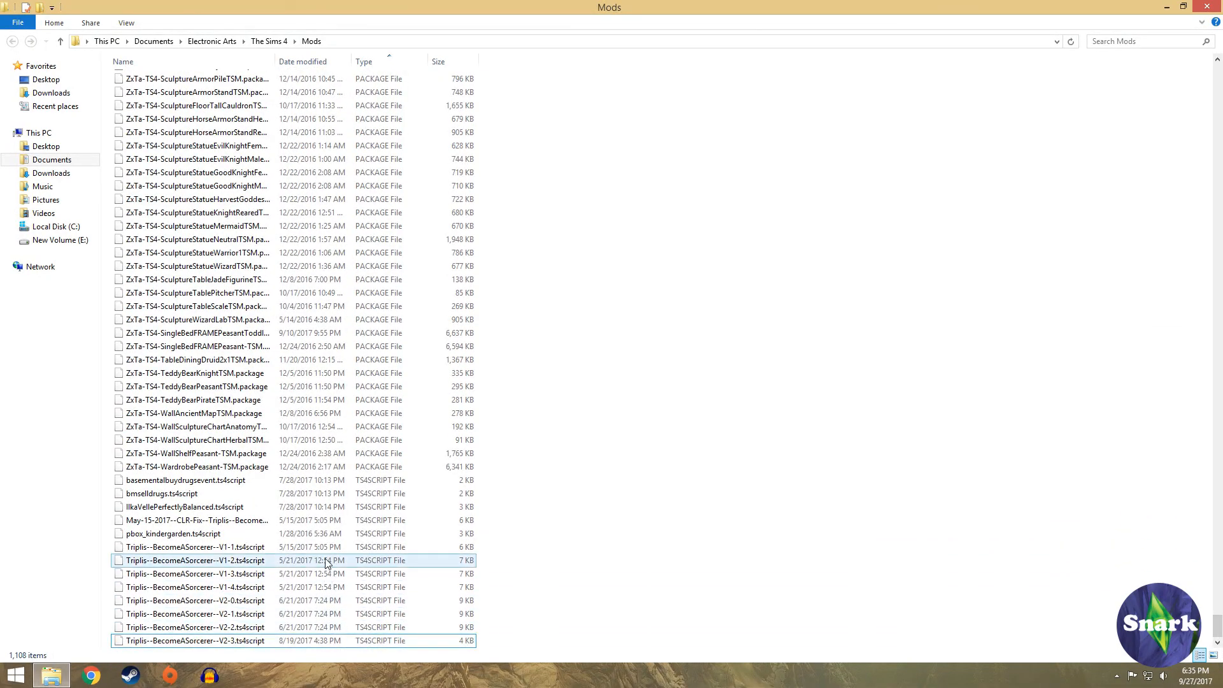
Highlight the Triplis--BecomeASorcerer script files from V1-1 to V2-3 together, and release the selection
click(196, 551)
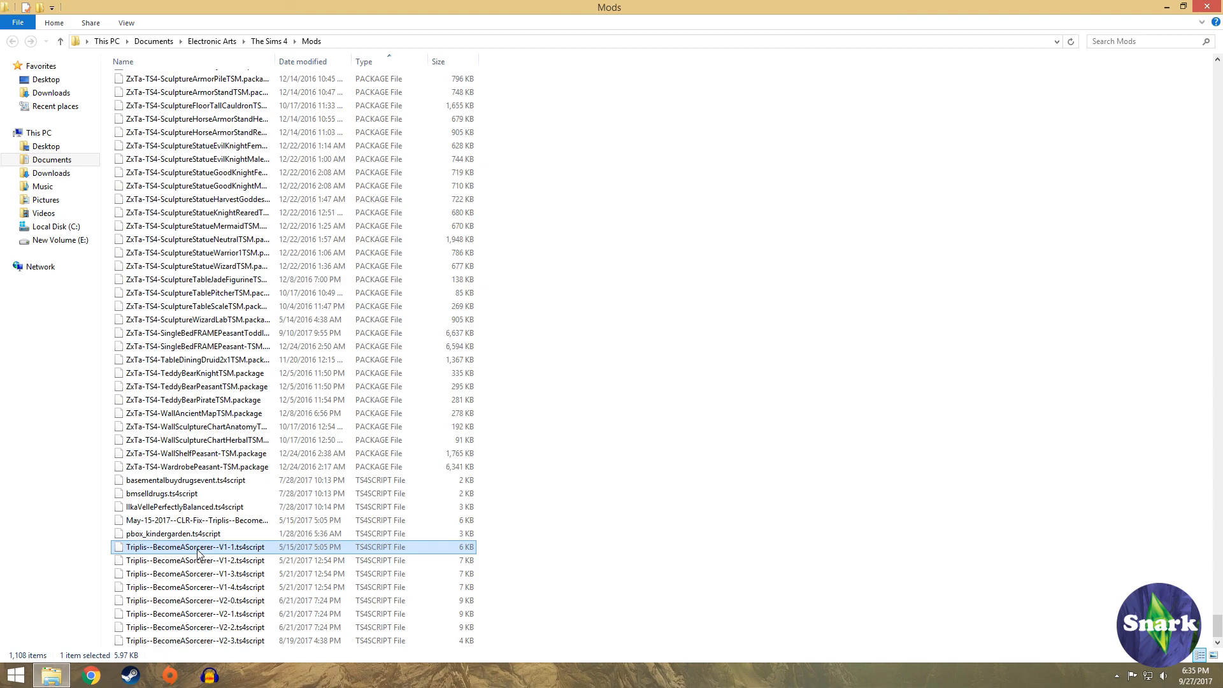
shift+click(245, 641)
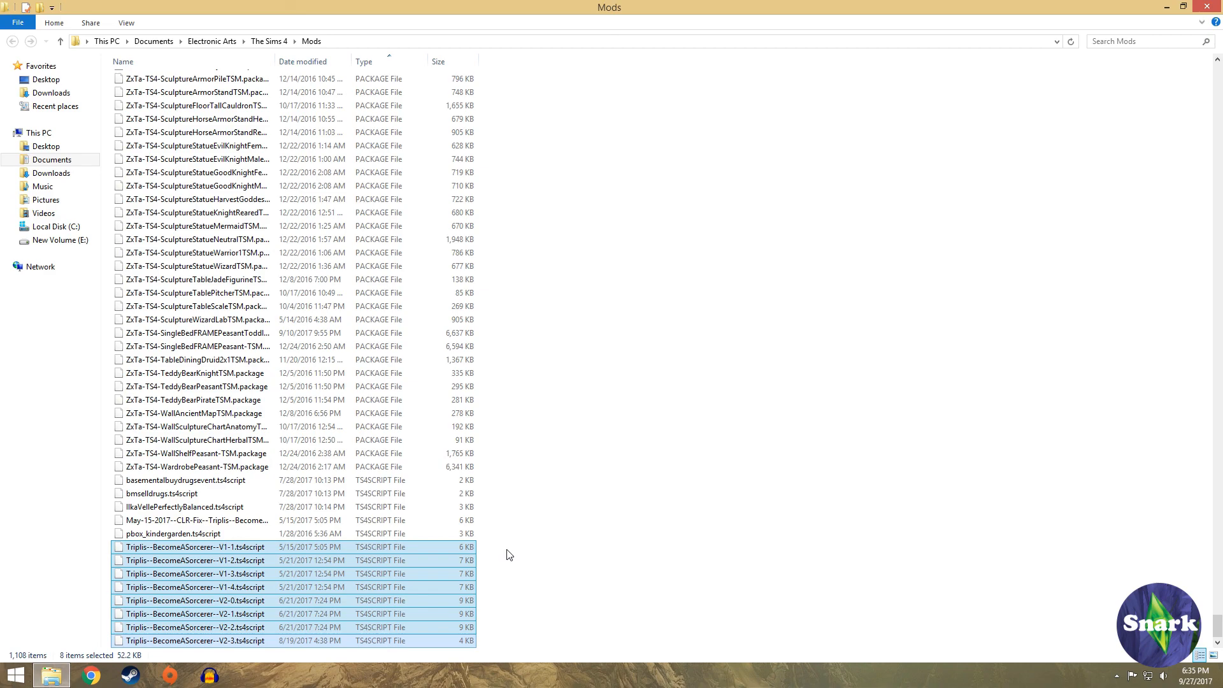
click(372, 359)
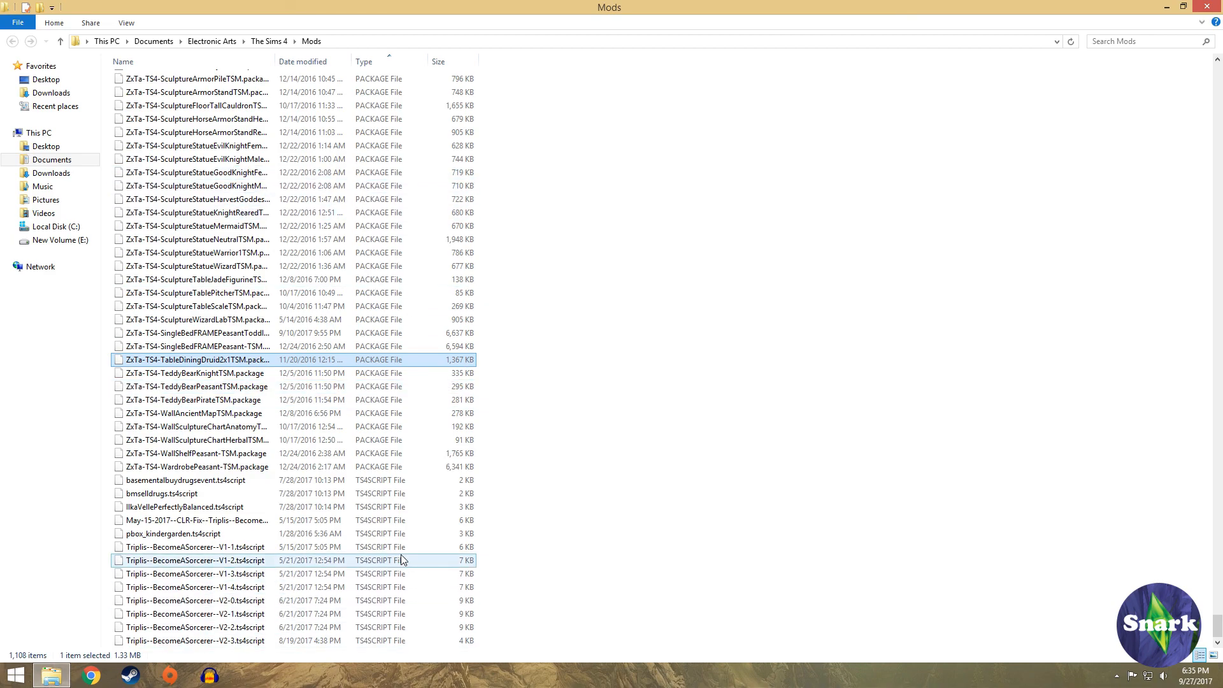
Return to Resource.cfg at the start of the Mods folder's file list and close the folder window
scroll(542, 411, up, 13)
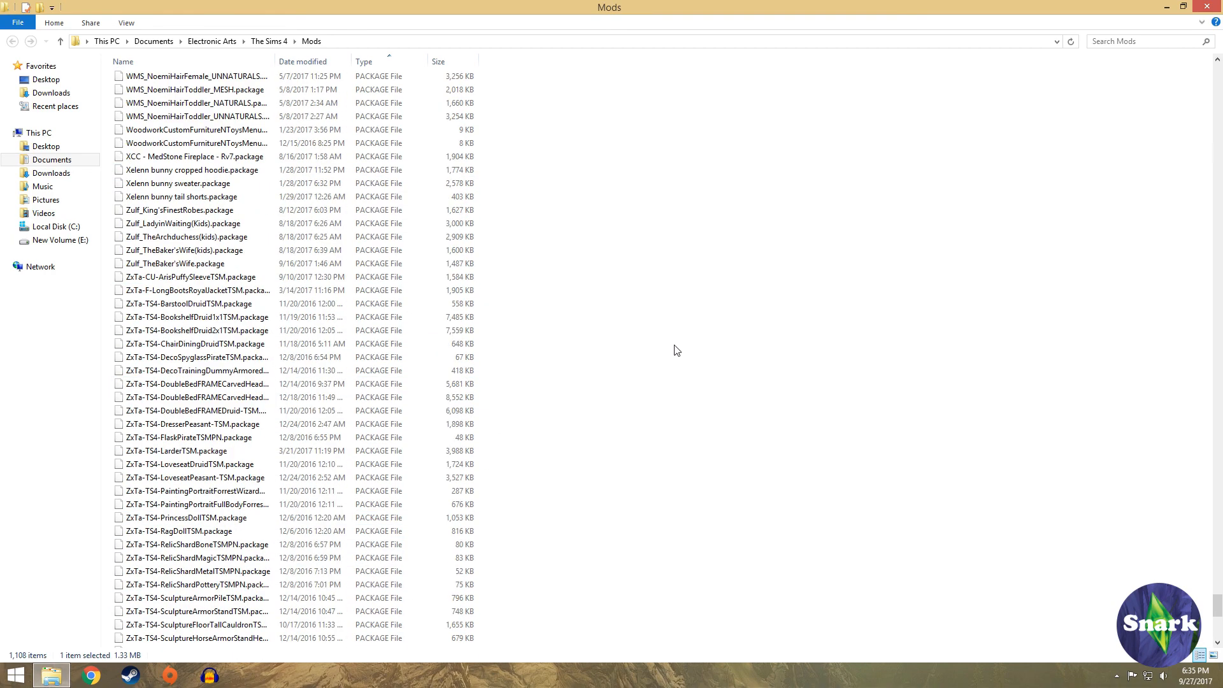
drag(1218, 605, 1218, 73)
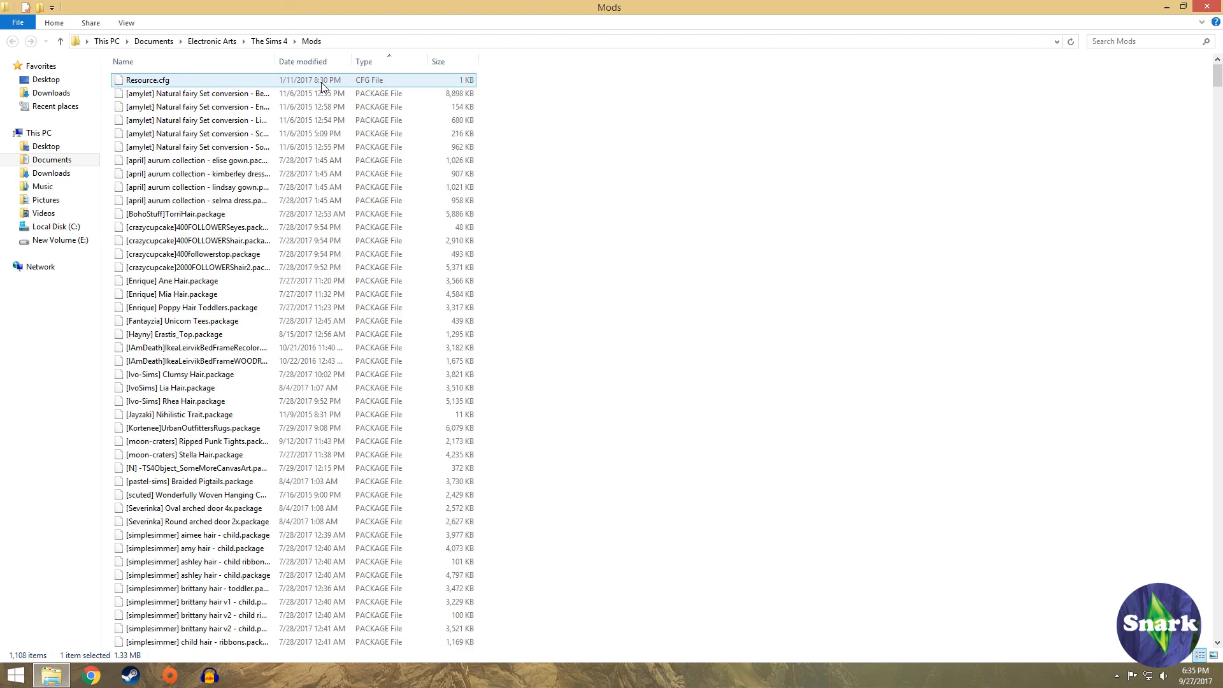
click(1209, 8)
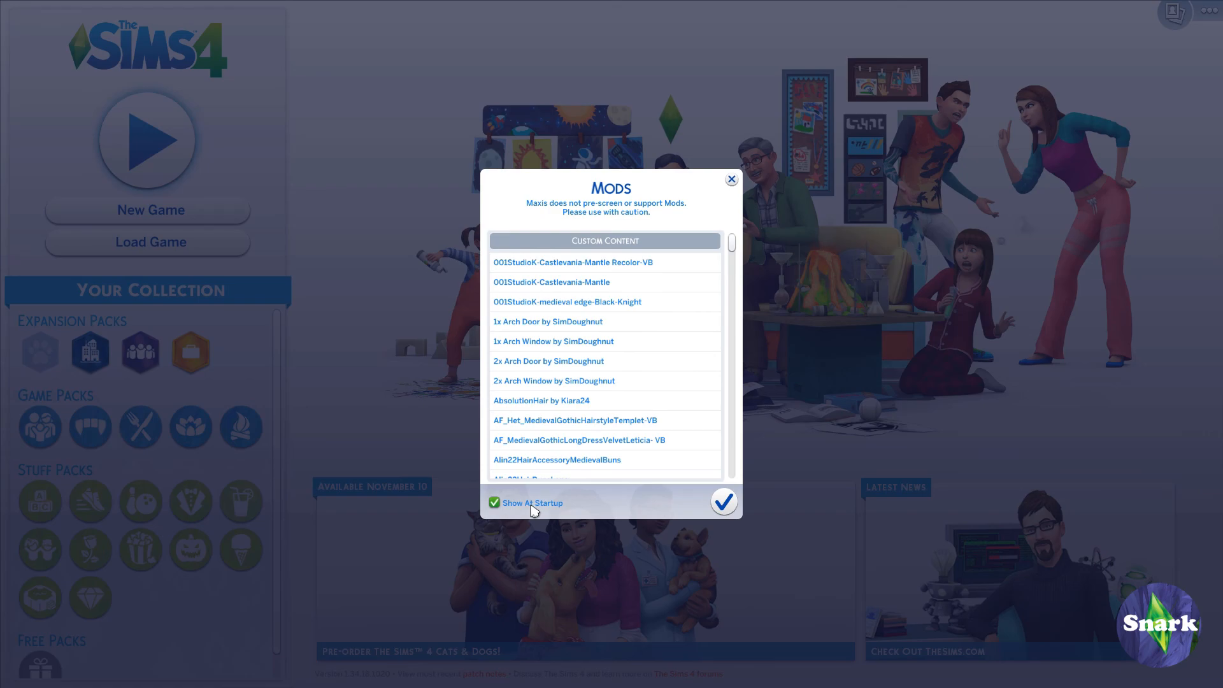
In The Sims 4, review the startup Mods list from Custom Content to the script mods and accept the dialog
drag(733, 237, 852, 240)
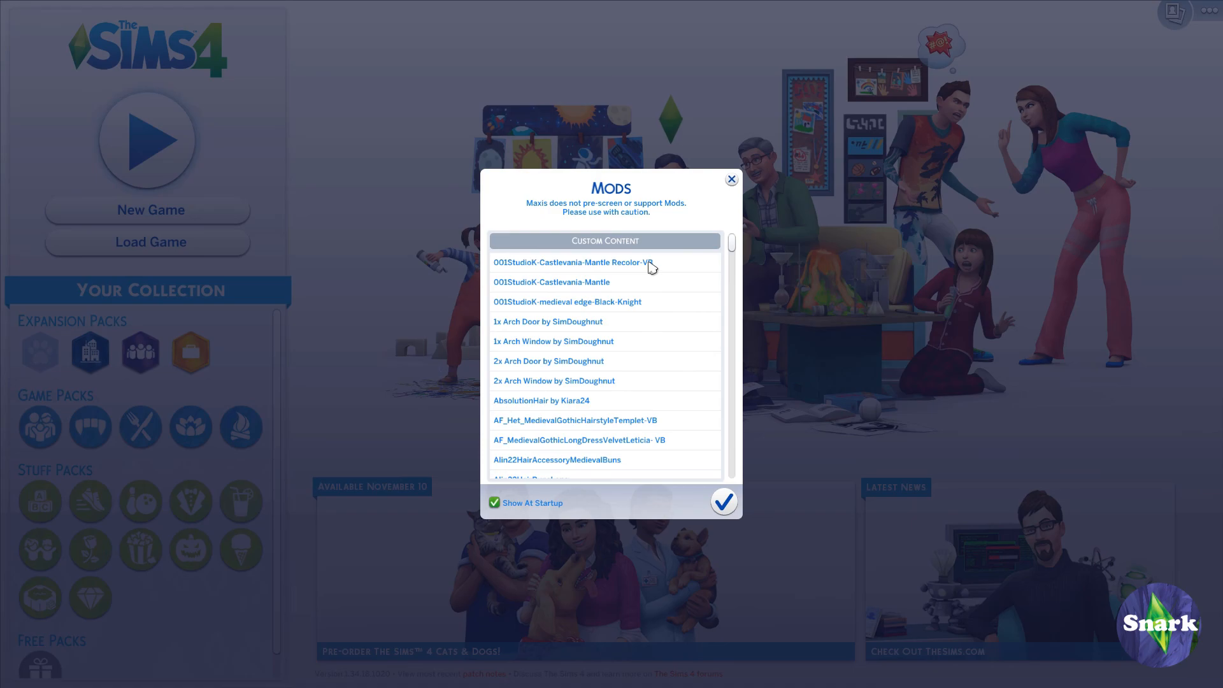
drag(720, 237, 794, 486)
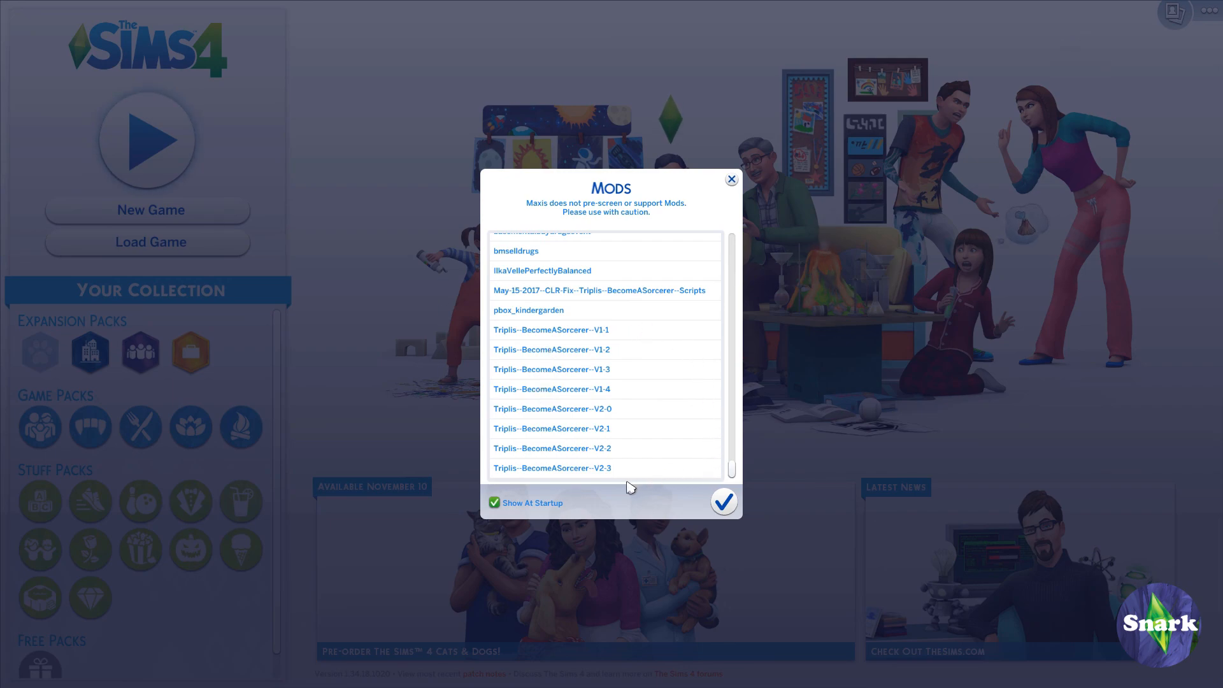
click(725, 504)
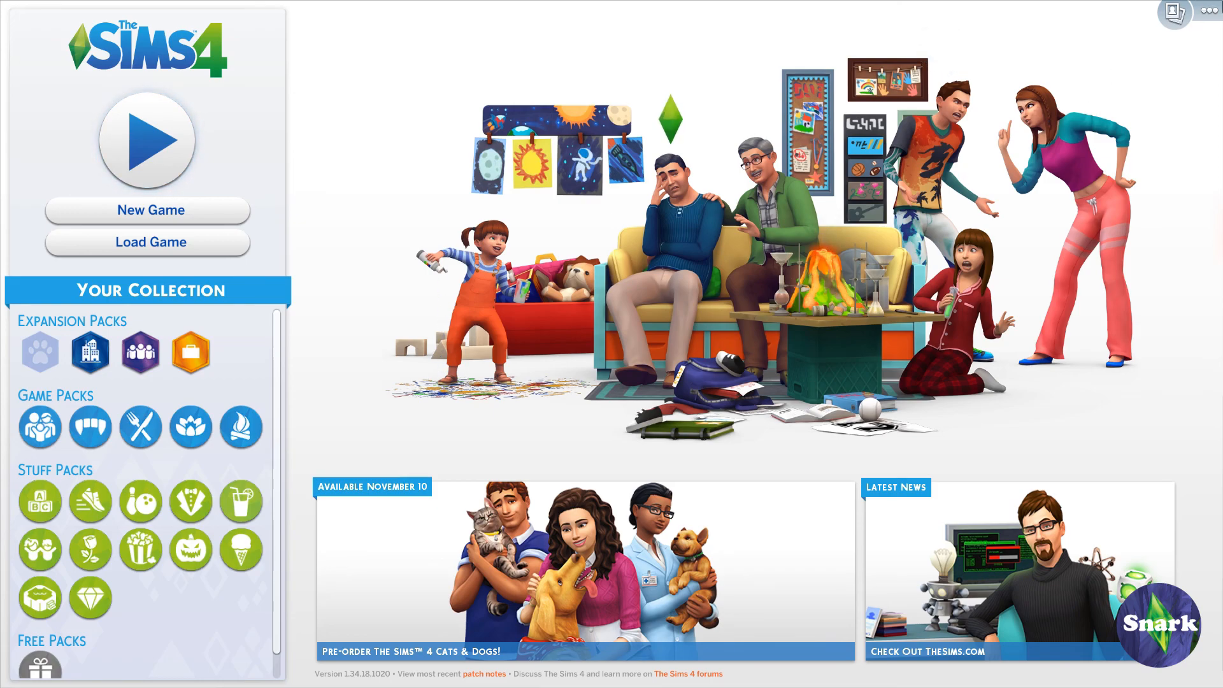
Check the custom content and script mod settings under Other in Game Options, and return to the main menu
key(Escape)
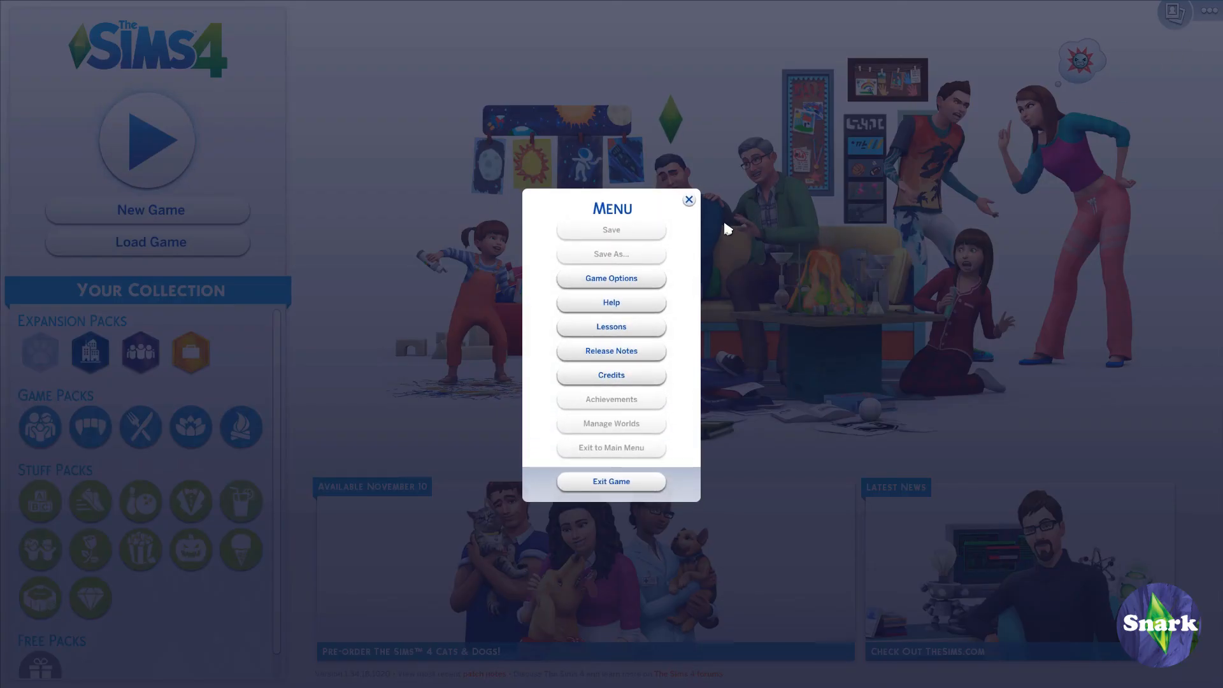
click(650, 281)
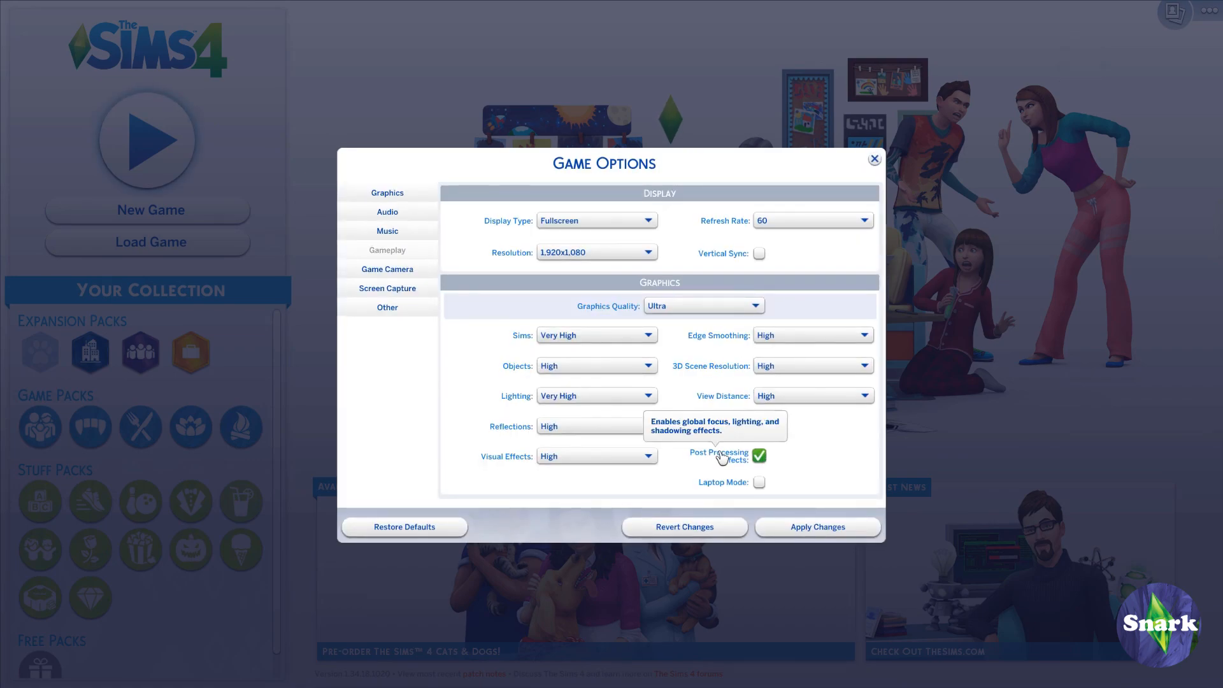
click(401, 310)
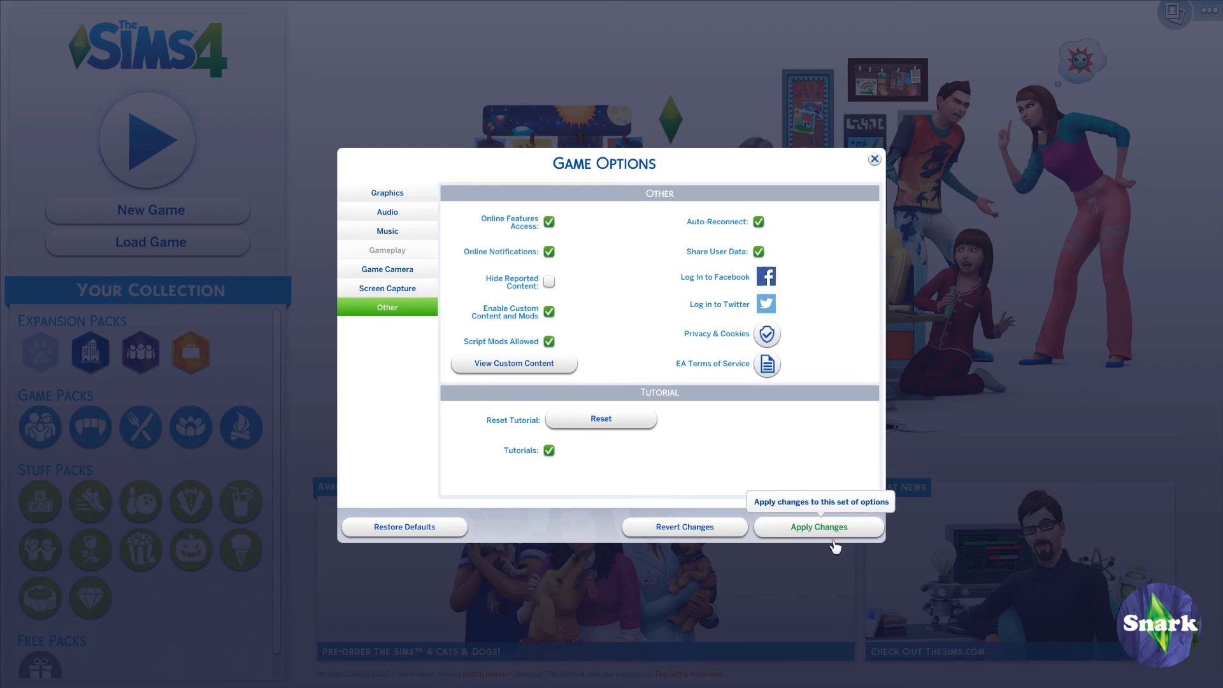
click(875, 159)
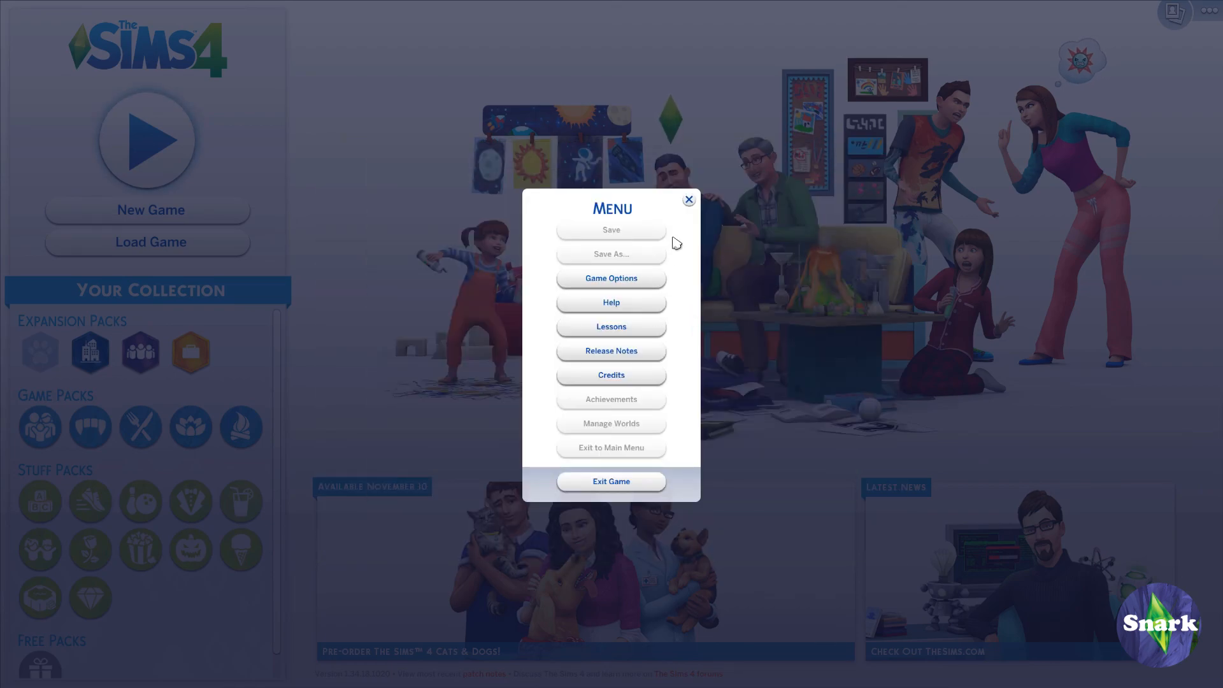
click(688, 197)
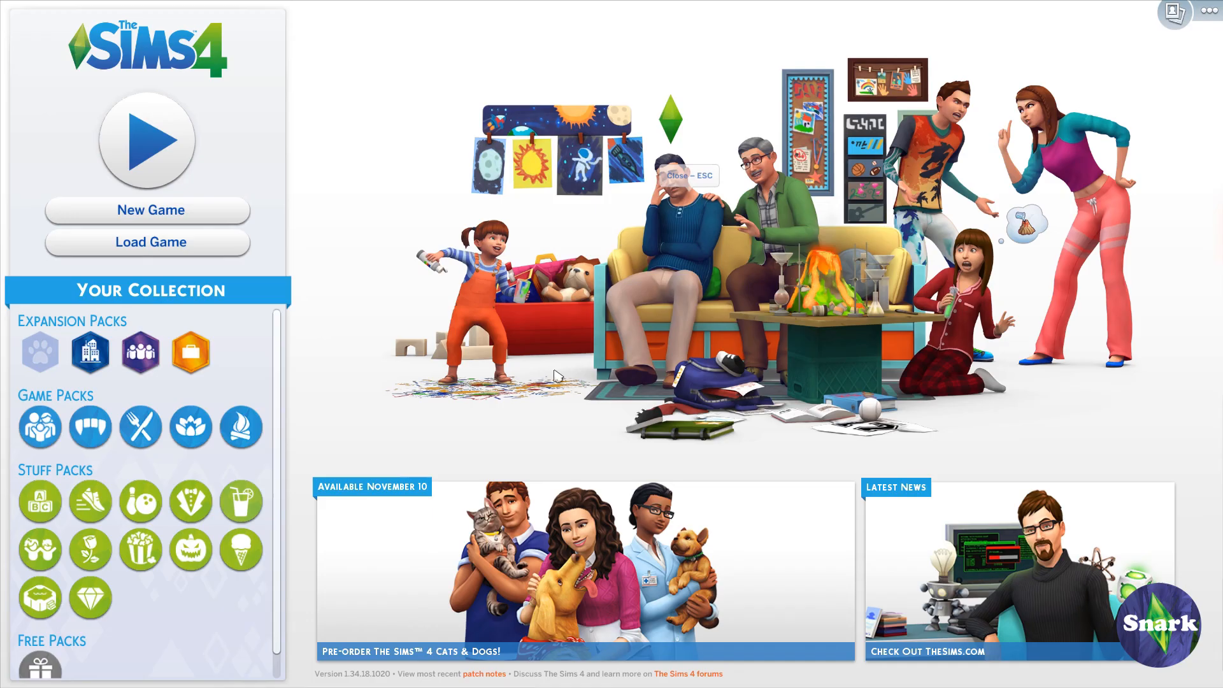
Start the game to the Windenburg map and create a new household in Create a Sim
click(152, 155)
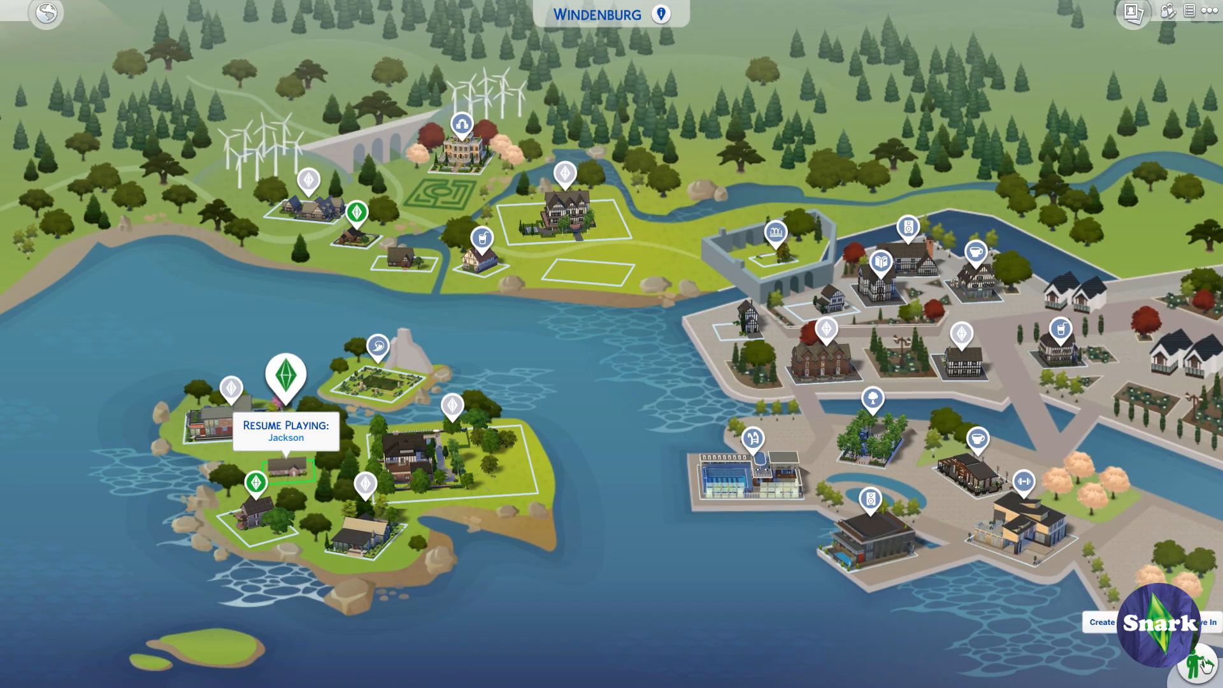
click(1201, 665)
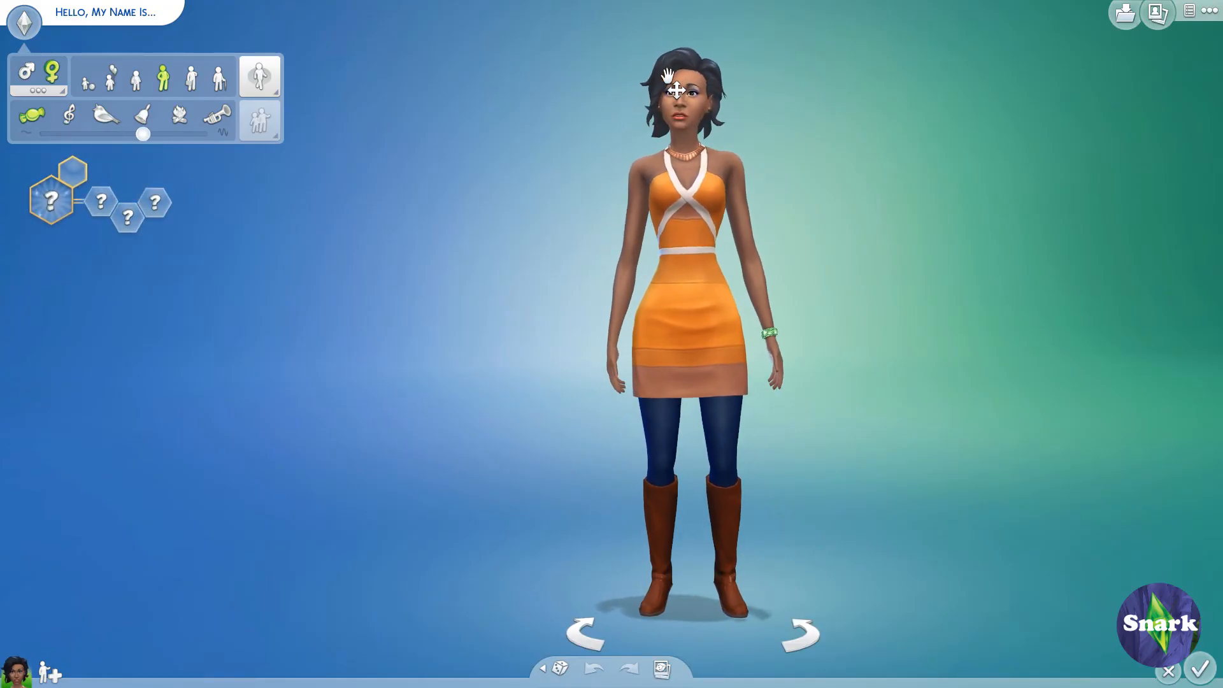
Open the Sim's feminine hairstyles and filter them to show only Custom Content
click(670, 80)
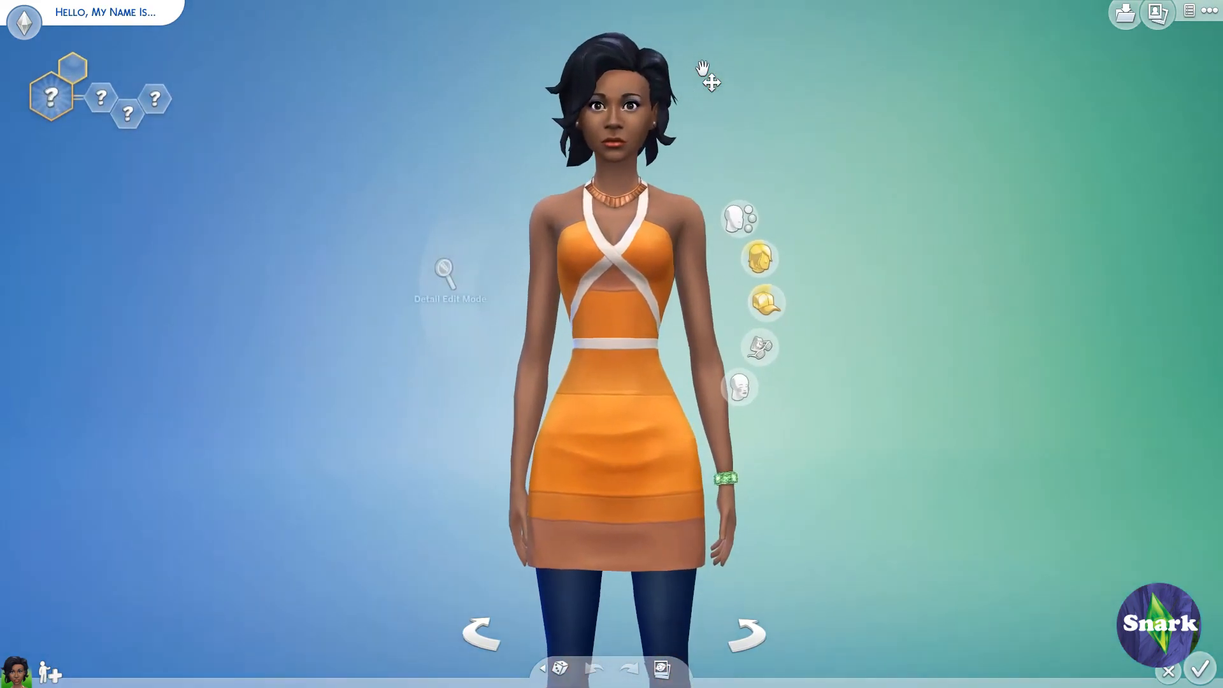
click(674, 83)
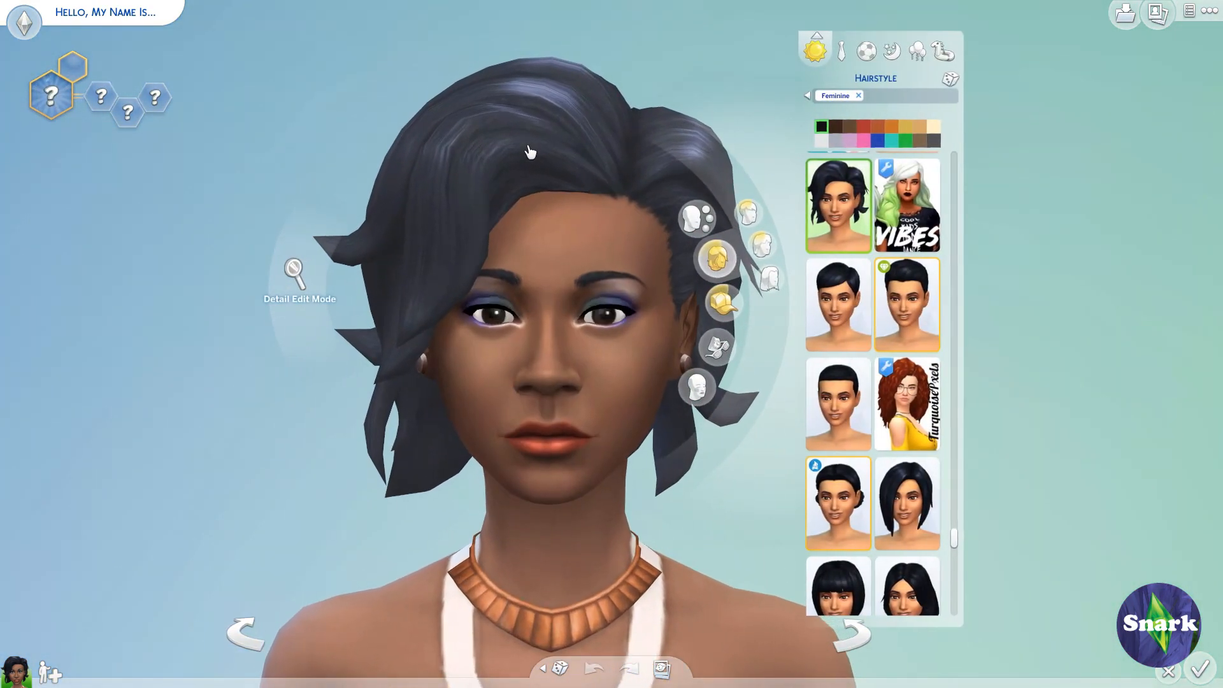
click(536, 148)
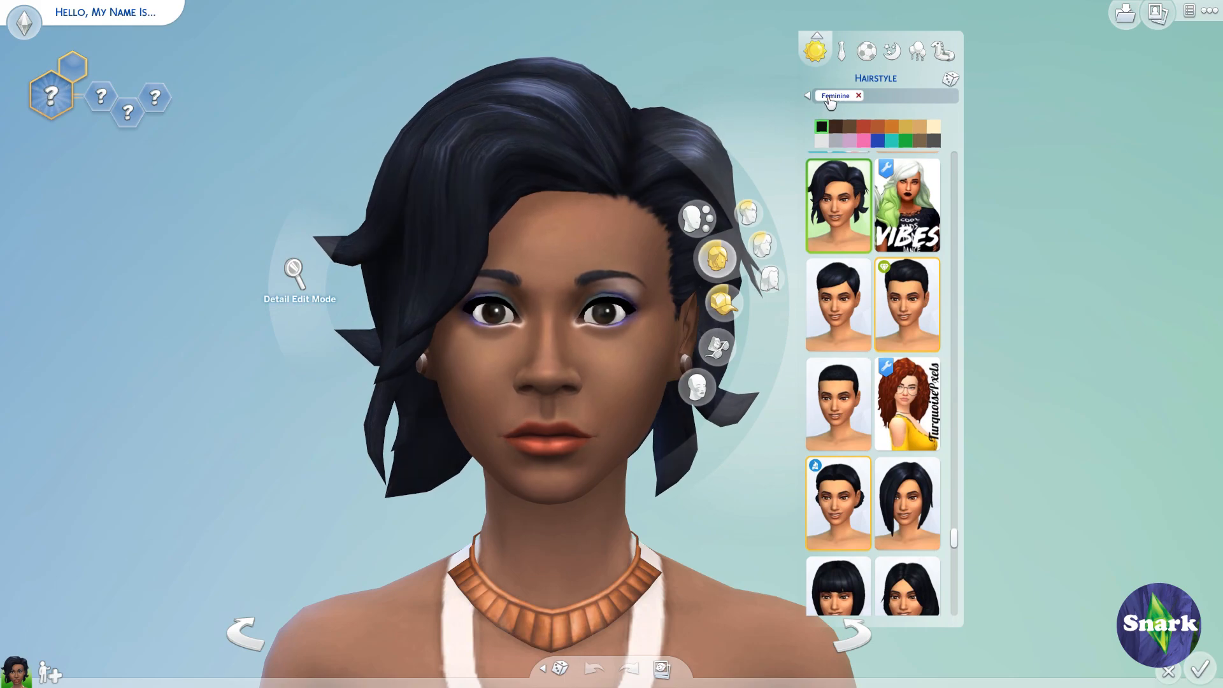
click(808, 96)
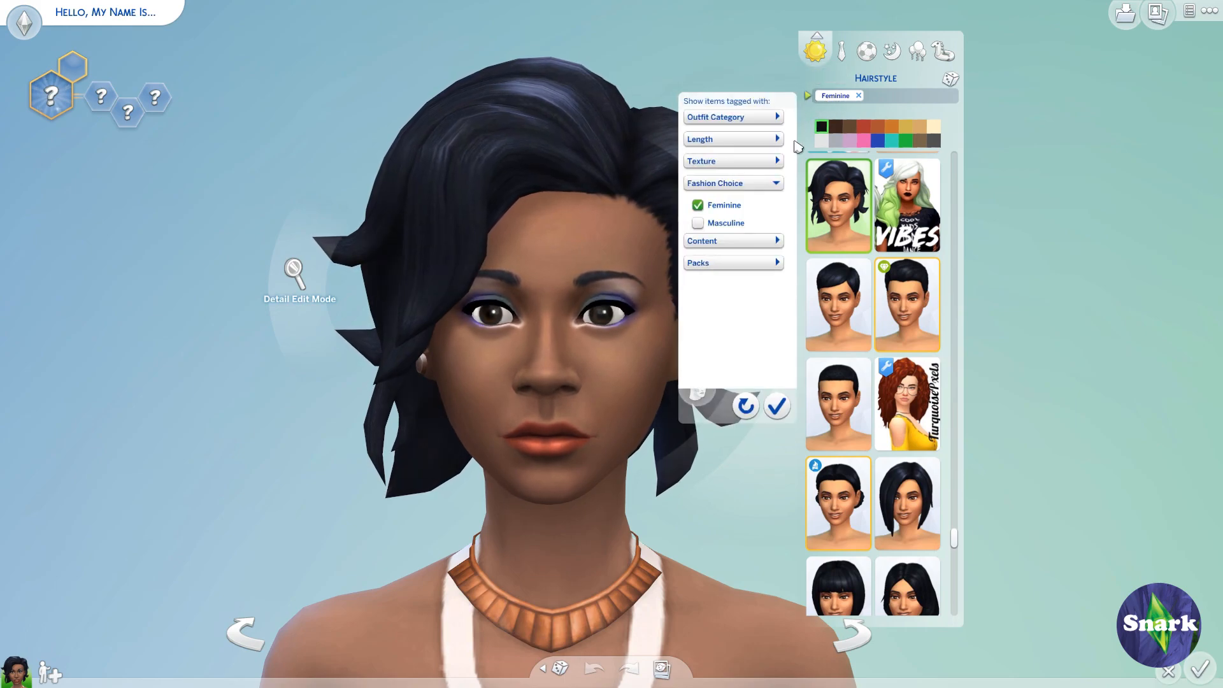
click(740, 249)
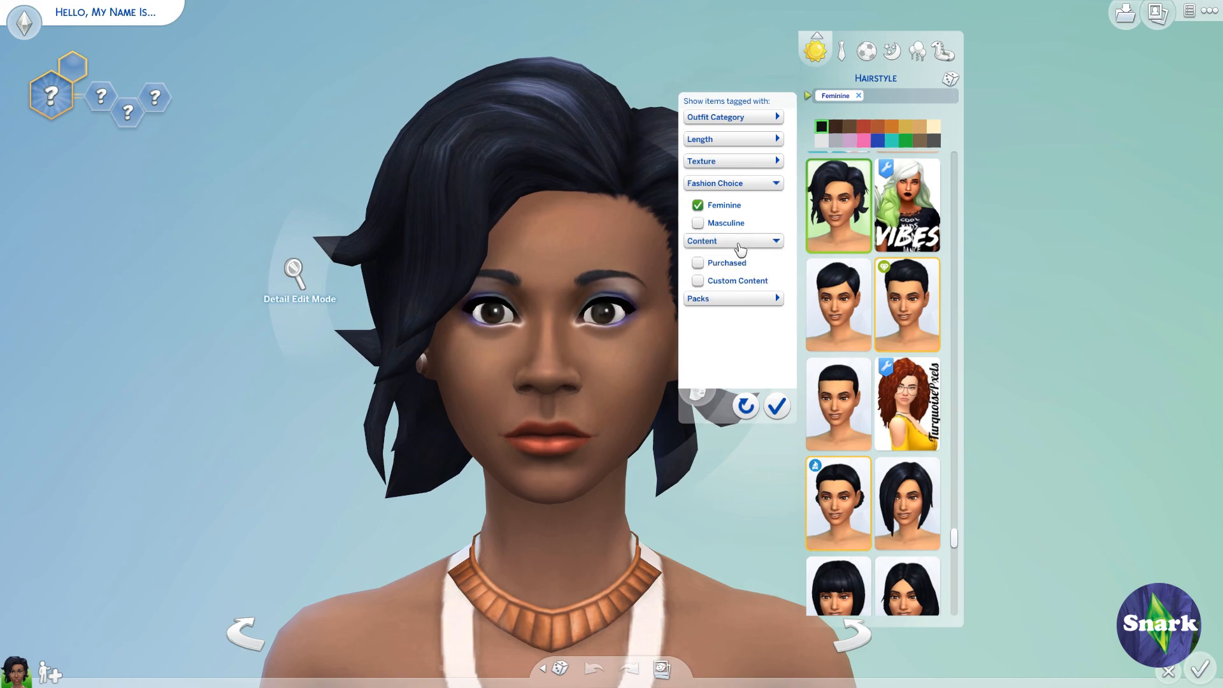
click(699, 284)
click(774, 406)
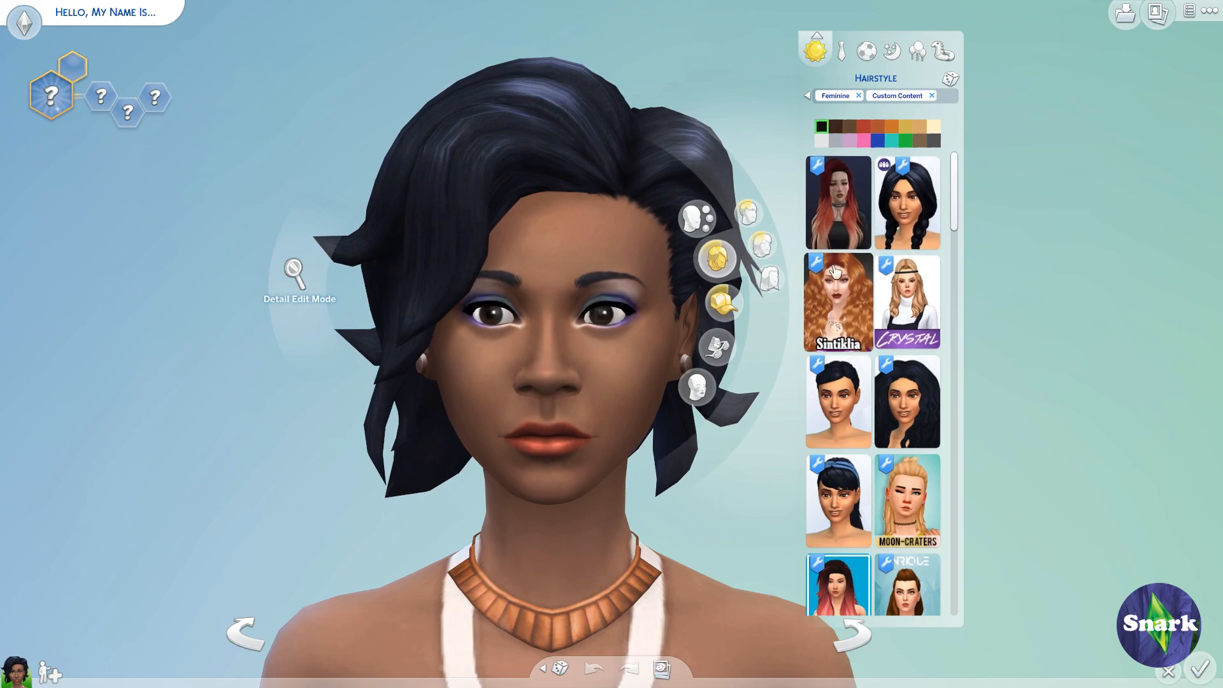
Browse the custom content hairstyles, try the long black pigtail dreadlocks on the Sim and view them from further away
scroll(848, 357, down, 3)
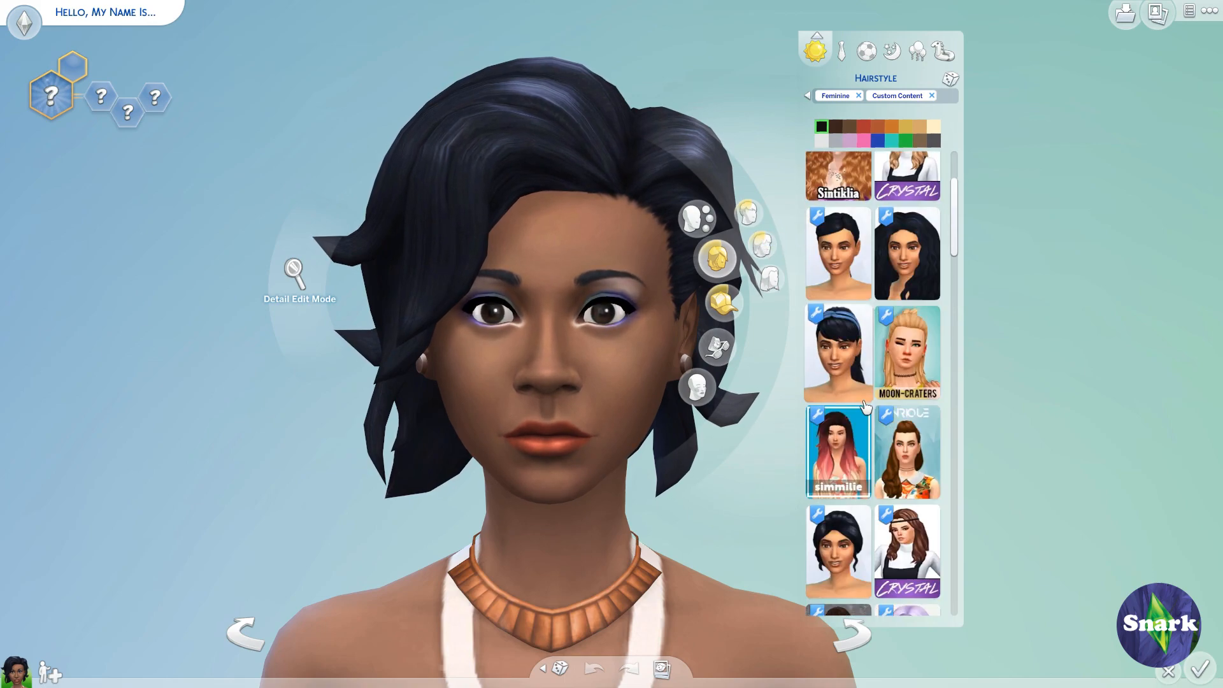
scroll(866, 408, down, 4)
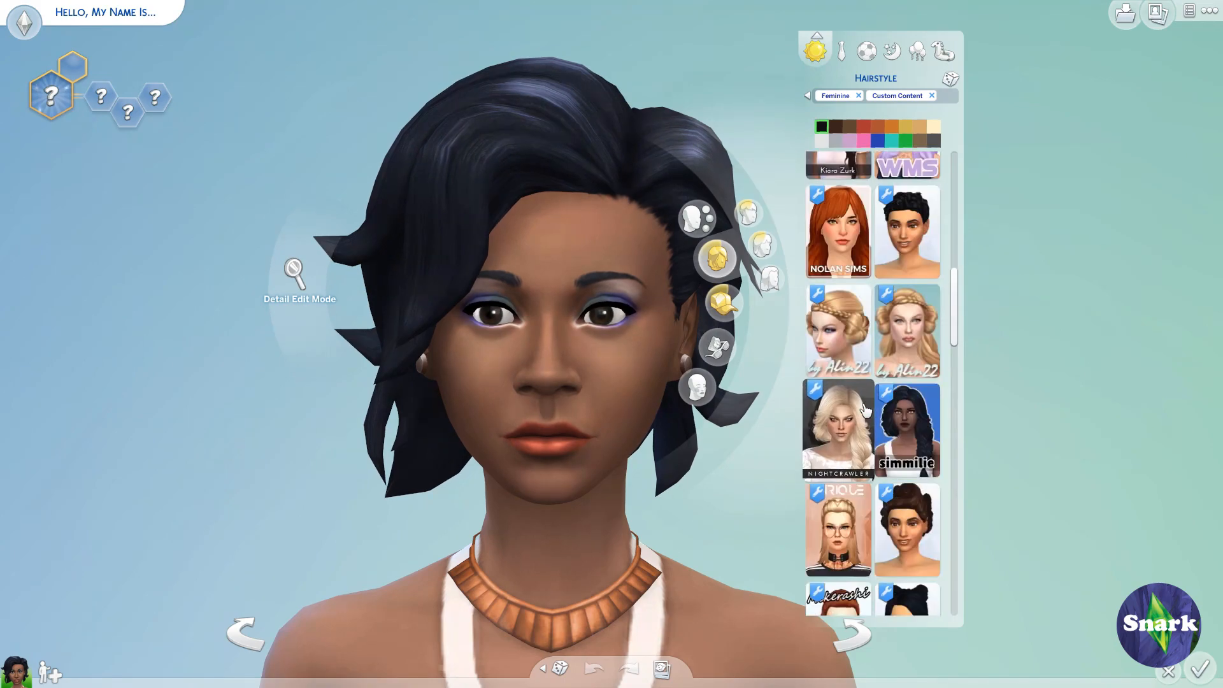
scroll(866, 415, down, 5)
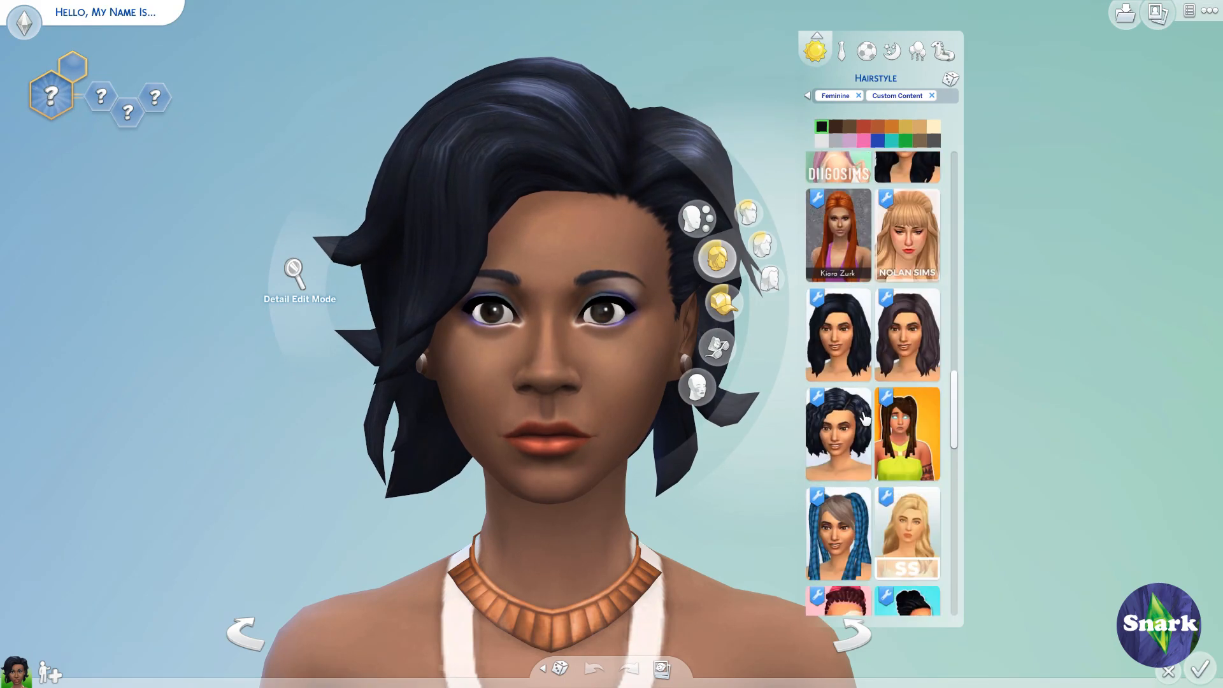
scroll(866, 417, down, 1)
click(888, 406)
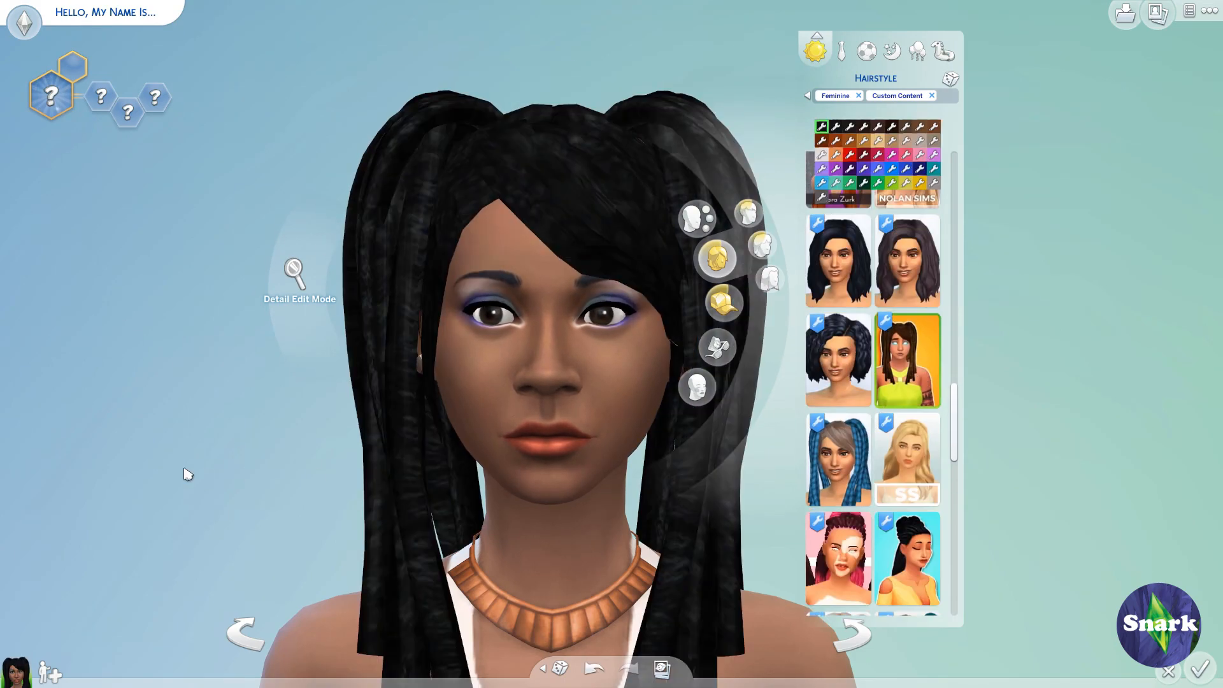
scroll(186, 474, down, 3)
drag(202, 423, 207, 400)
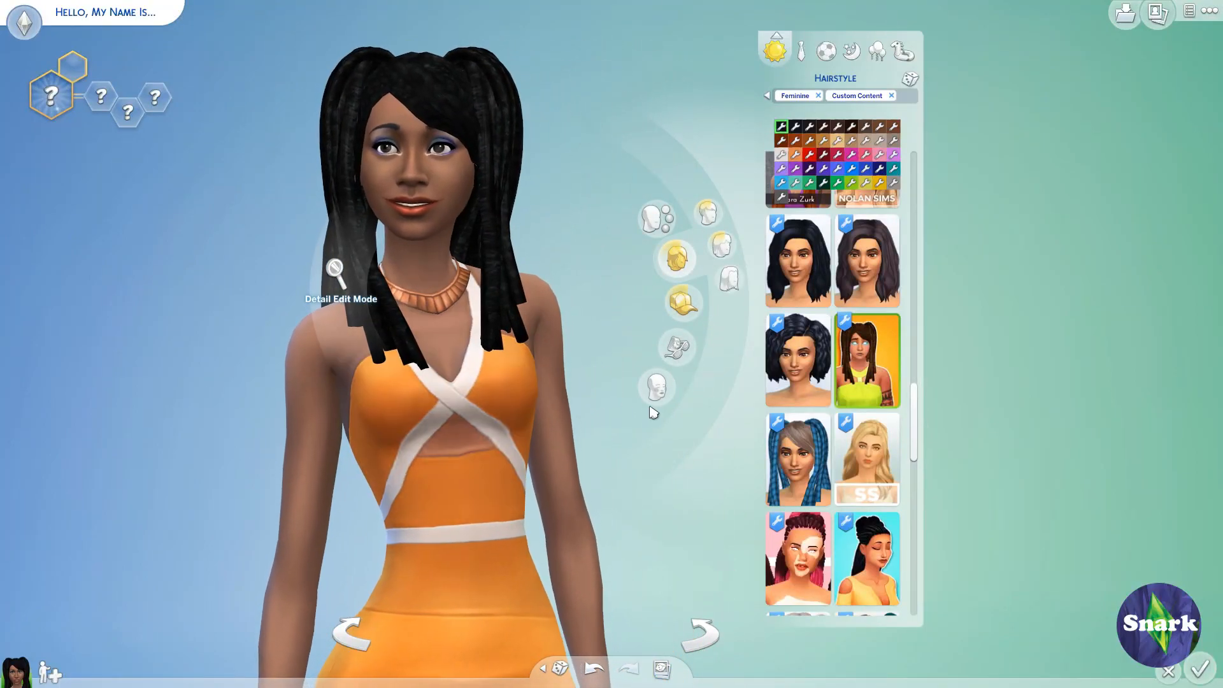
Try the blue pigtail dreadlocks and both half-up braided hairstyles, ending on the braided one with the pink thumbnail
click(798, 459)
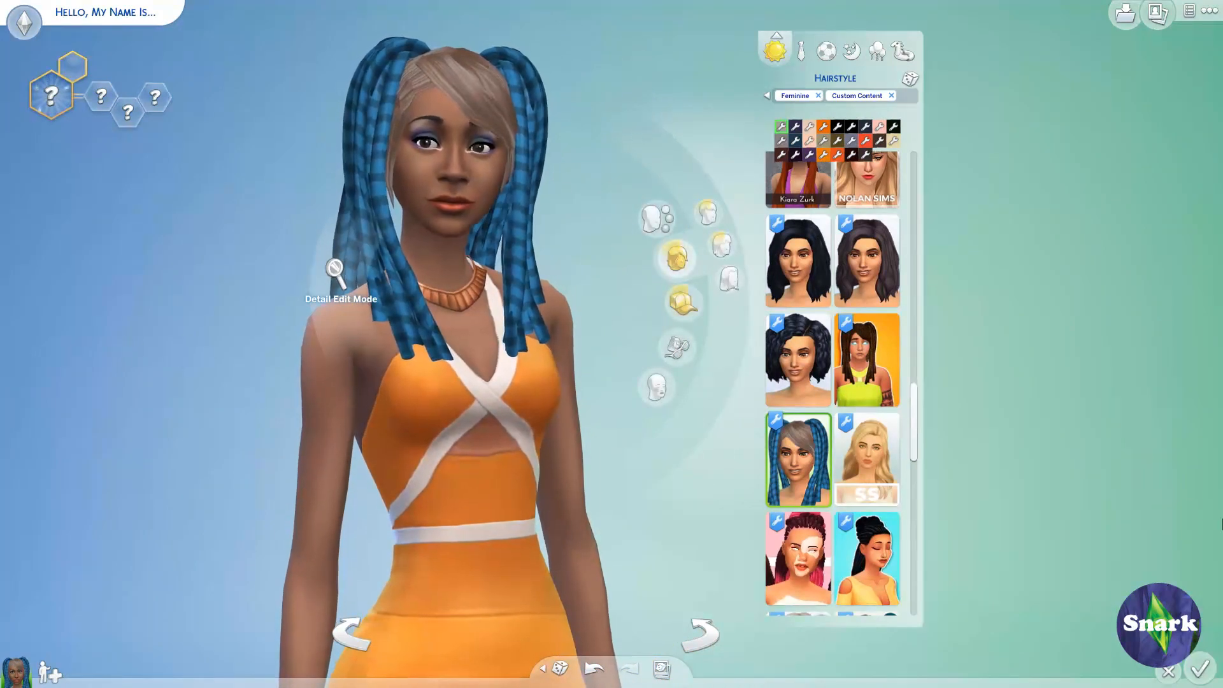
click(824, 553)
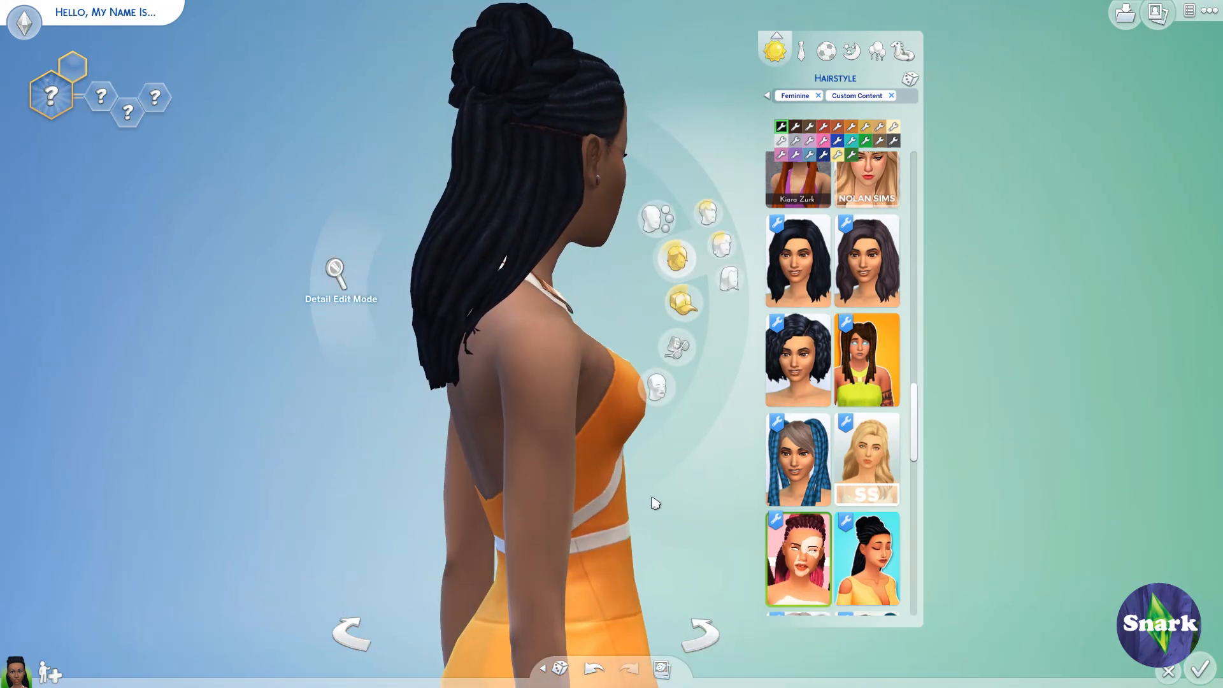
click(852, 560)
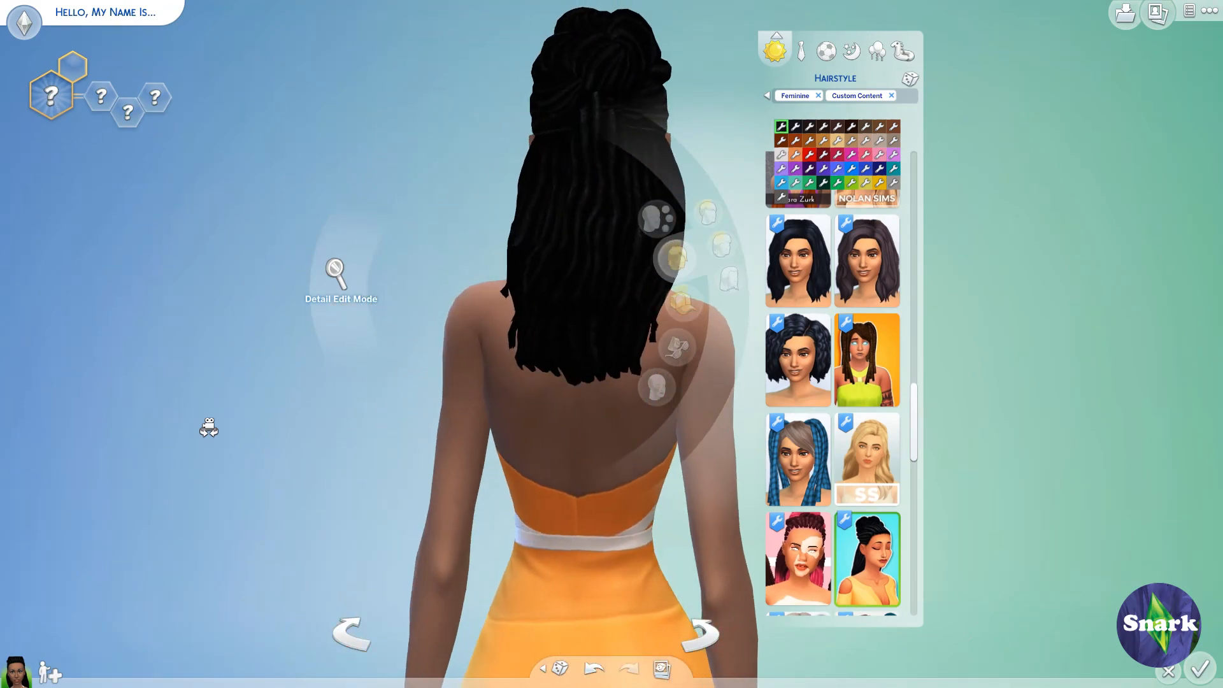
click(798, 559)
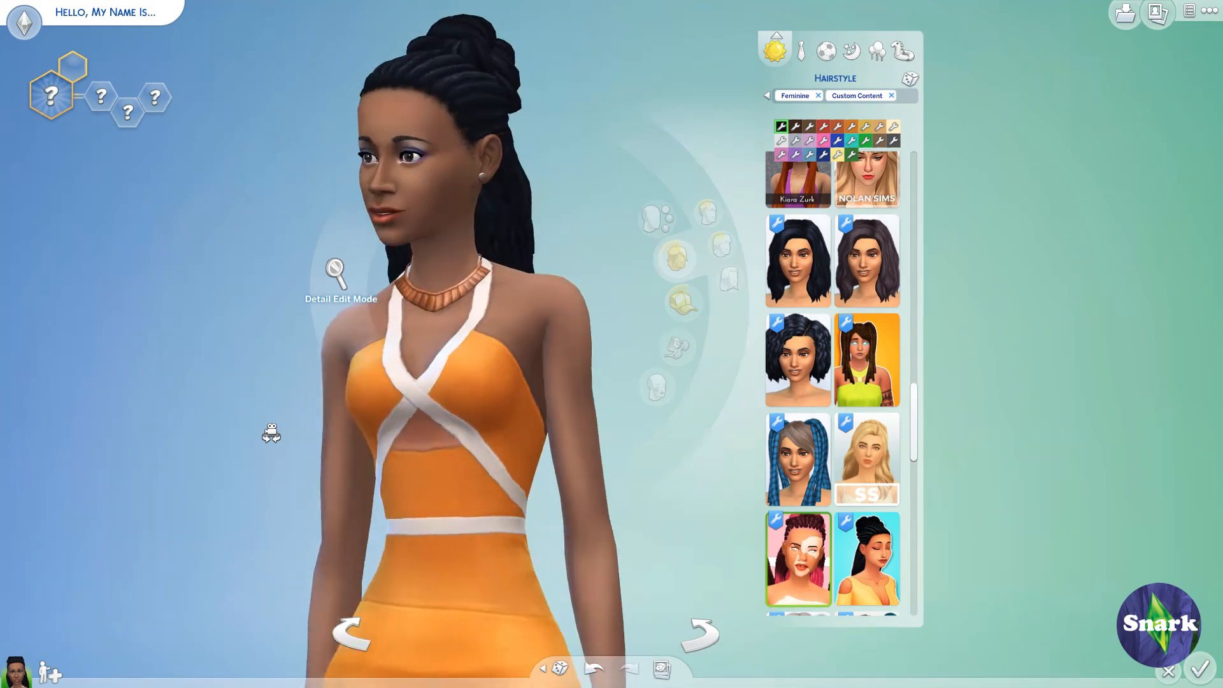
Try teal, purple and blonde colour swatches on the half-up braids, then return the hair to black
click(824, 127)
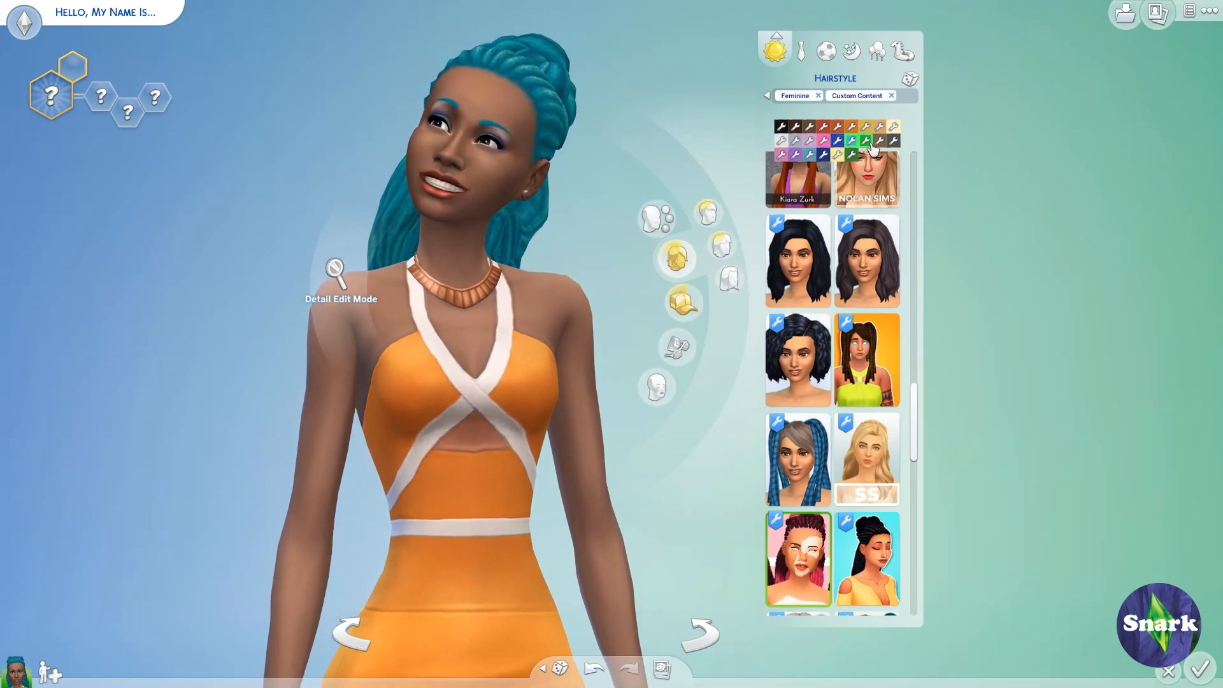
click(796, 156)
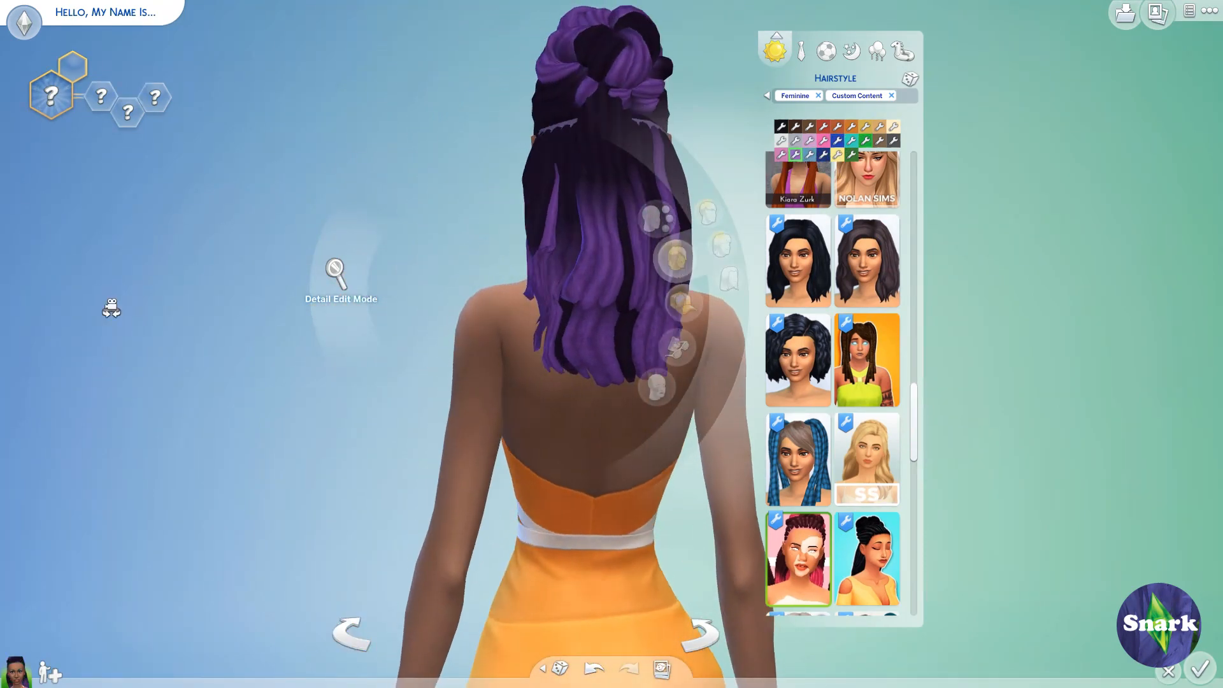
click(838, 155)
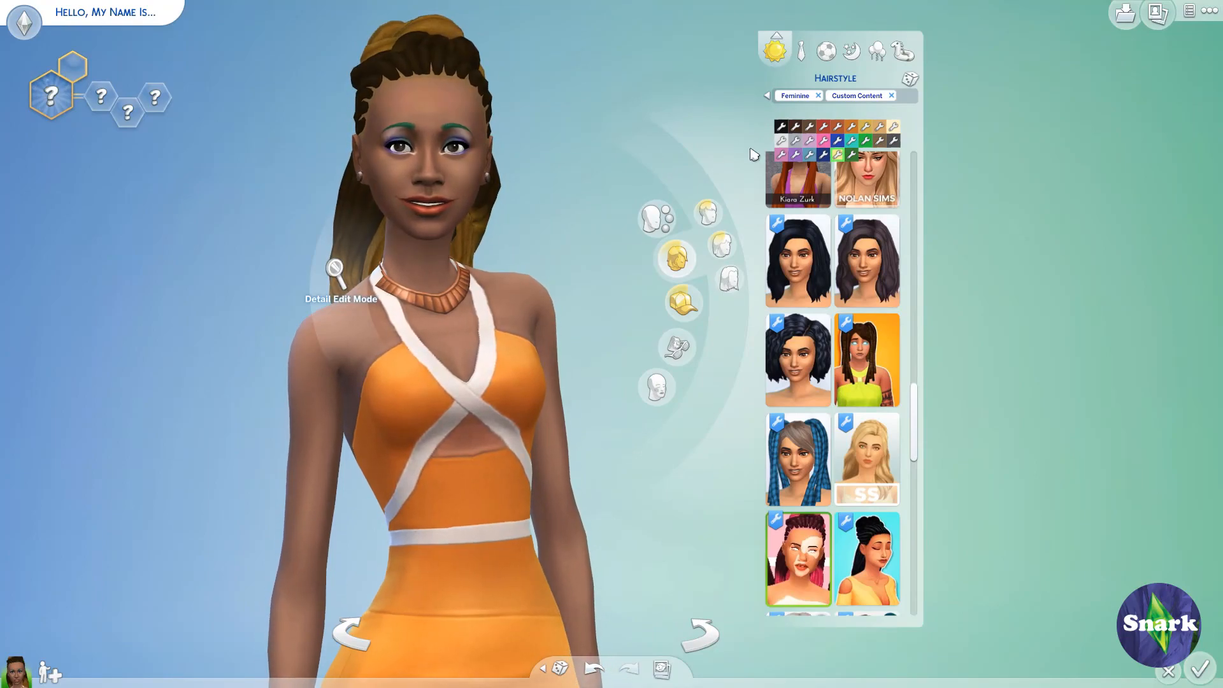
click(853, 128)
click(782, 127)
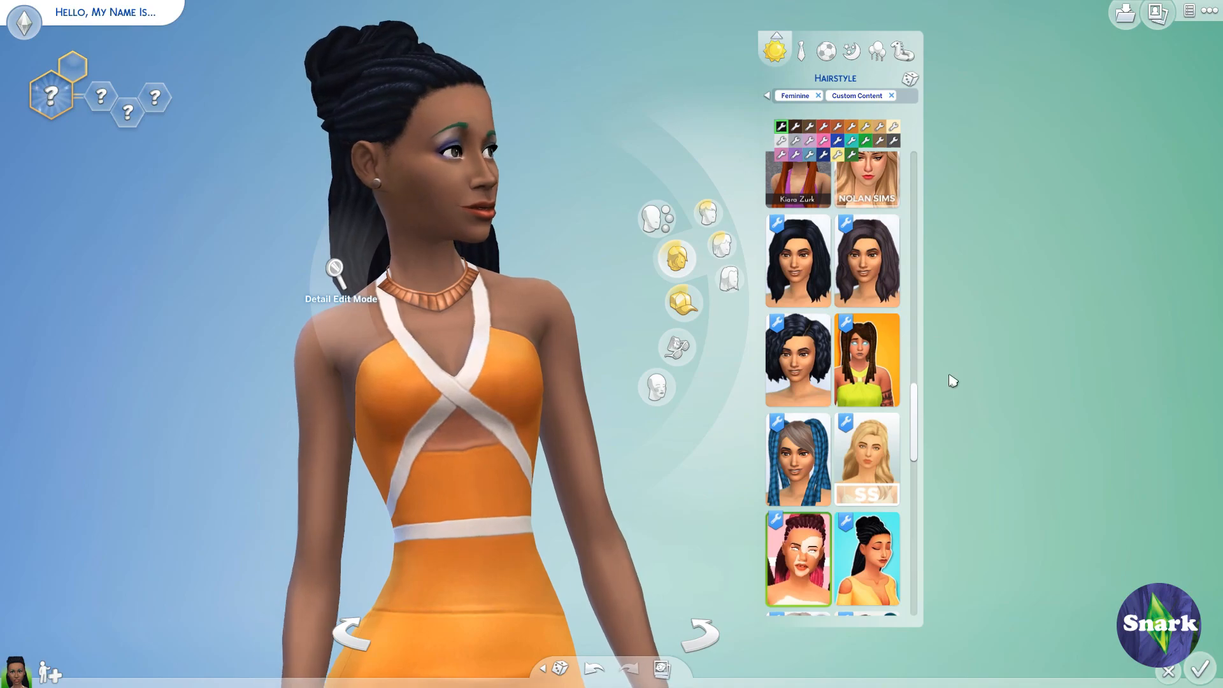
Try the braids, ponytails, long waves and flower braid at the end of the hairstyle list, finishing with the curly TurquoisePixels hair
drag(923, 417, 953, 581)
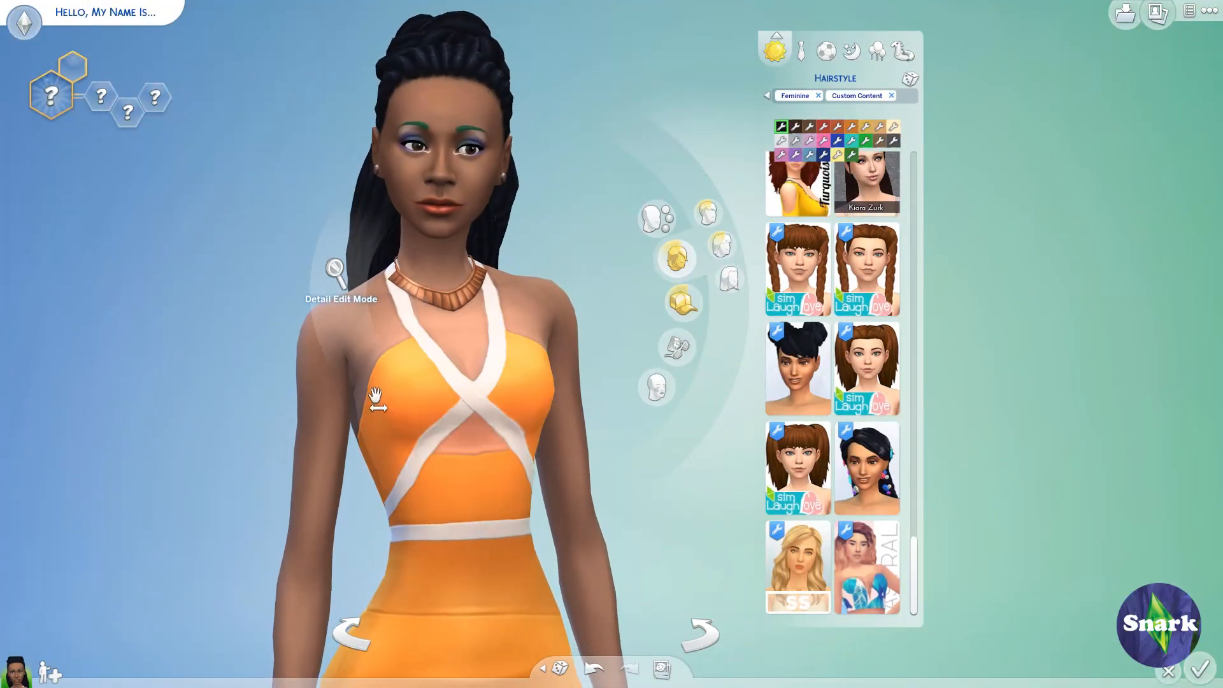
click(813, 380)
click(816, 280)
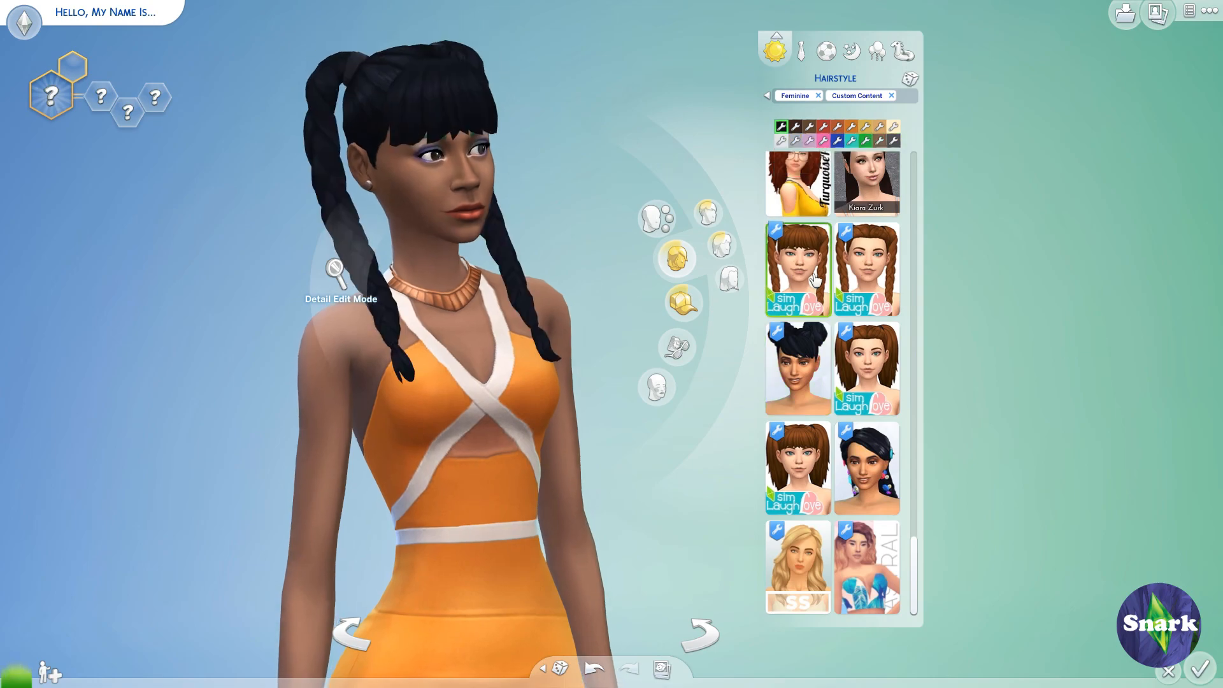
click(821, 555)
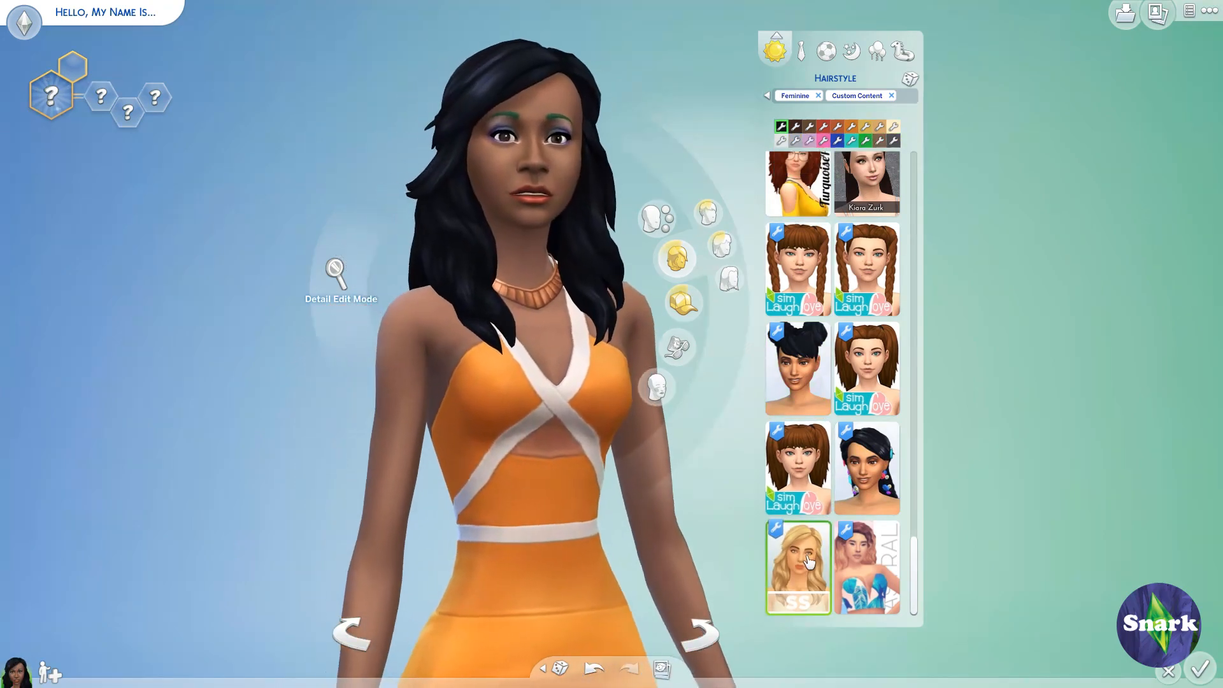
click(868, 471)
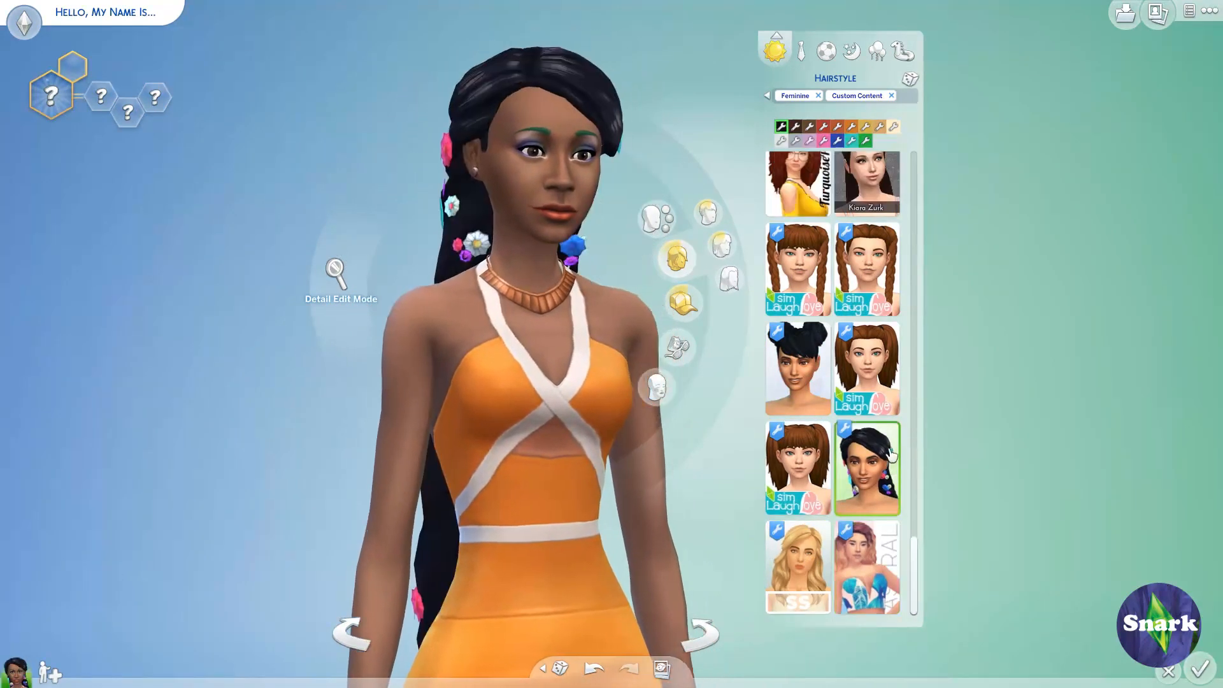
click(881, 362)
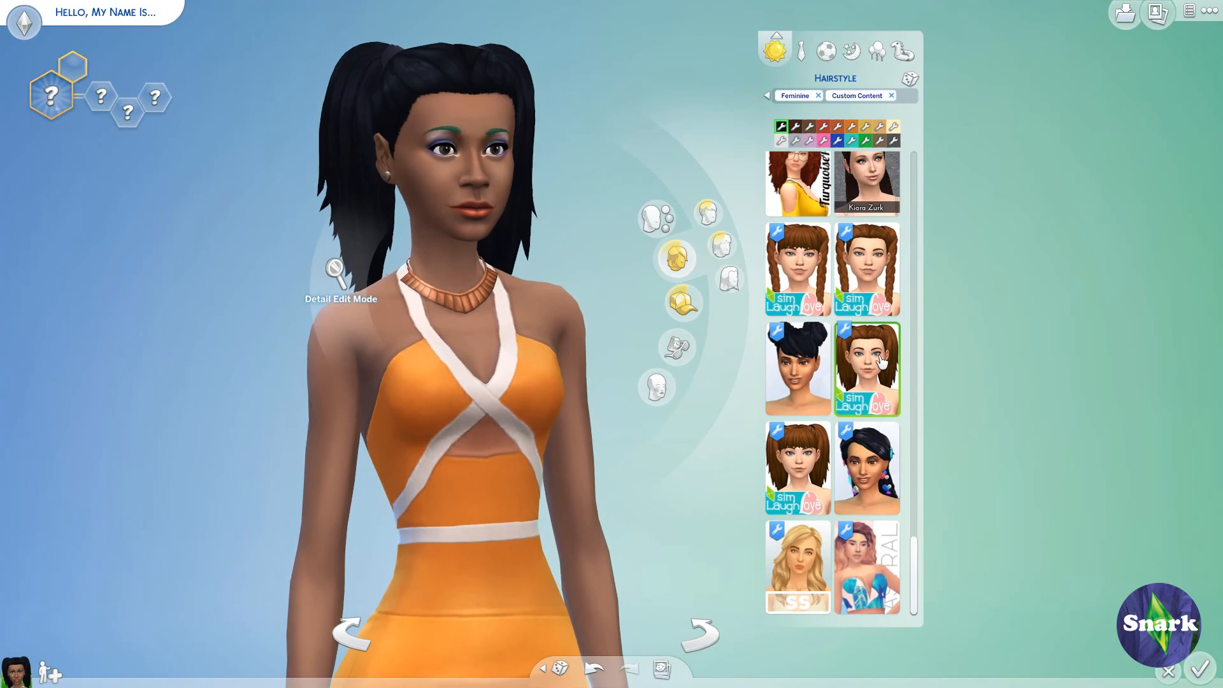
click(853, 271)
click(820, 264)
click(795, 180)
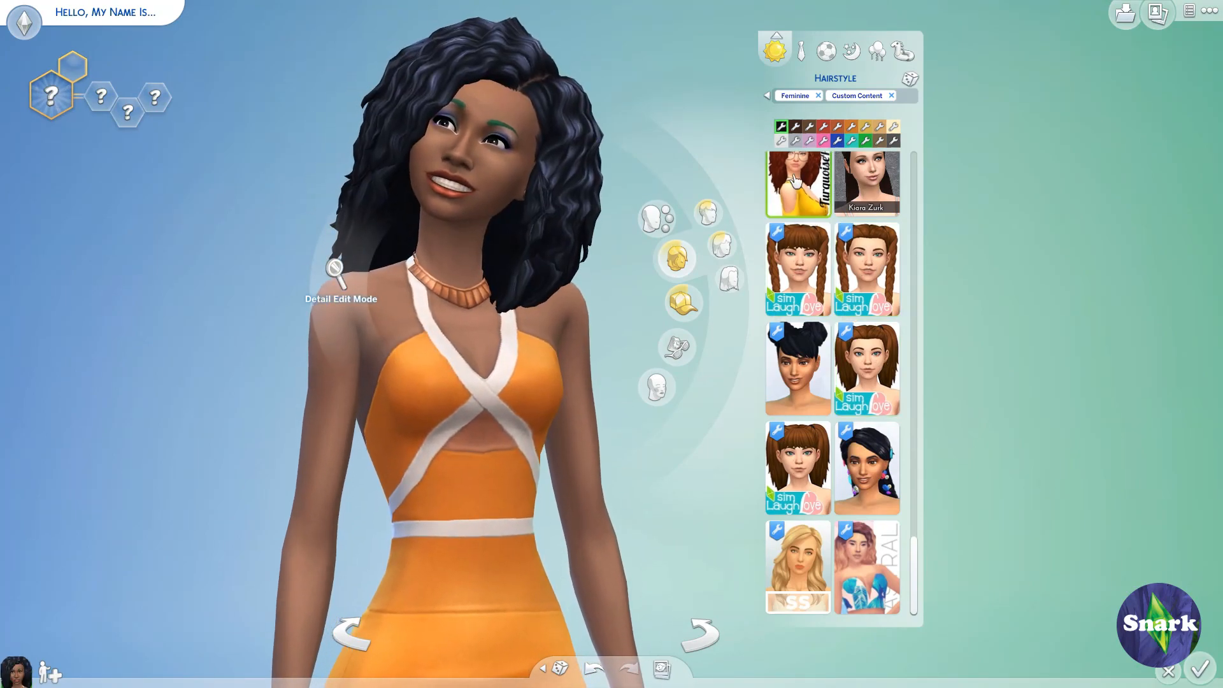